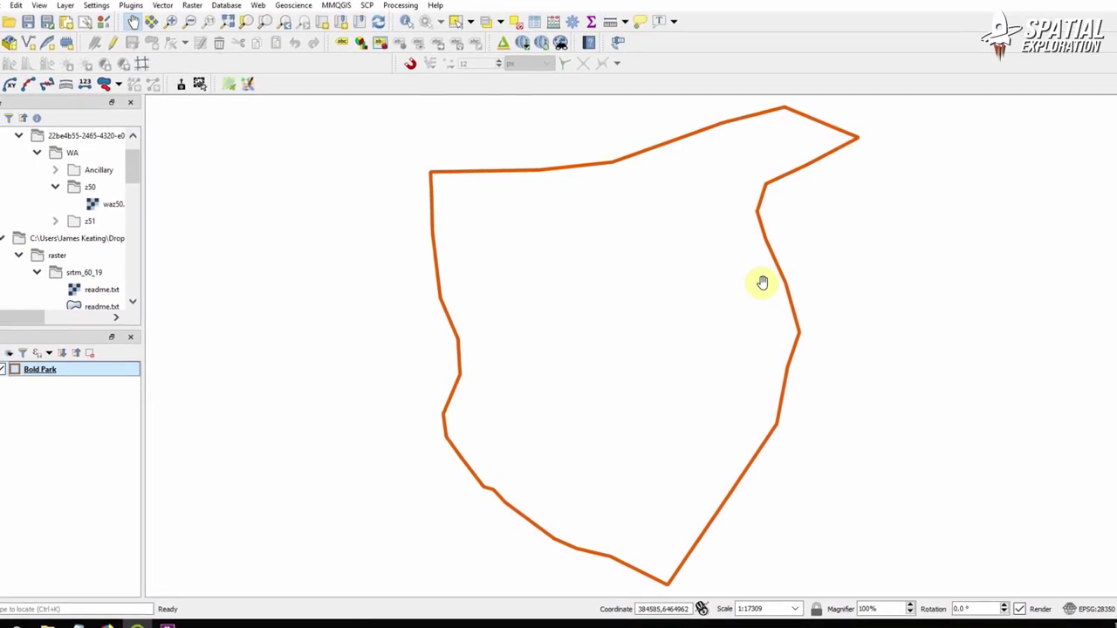
- Create a 'landgate' WMS/WMTS connection using the pasted SLIP WMSServer address
{"action": "left_click", "coordinate": [59, 3]}
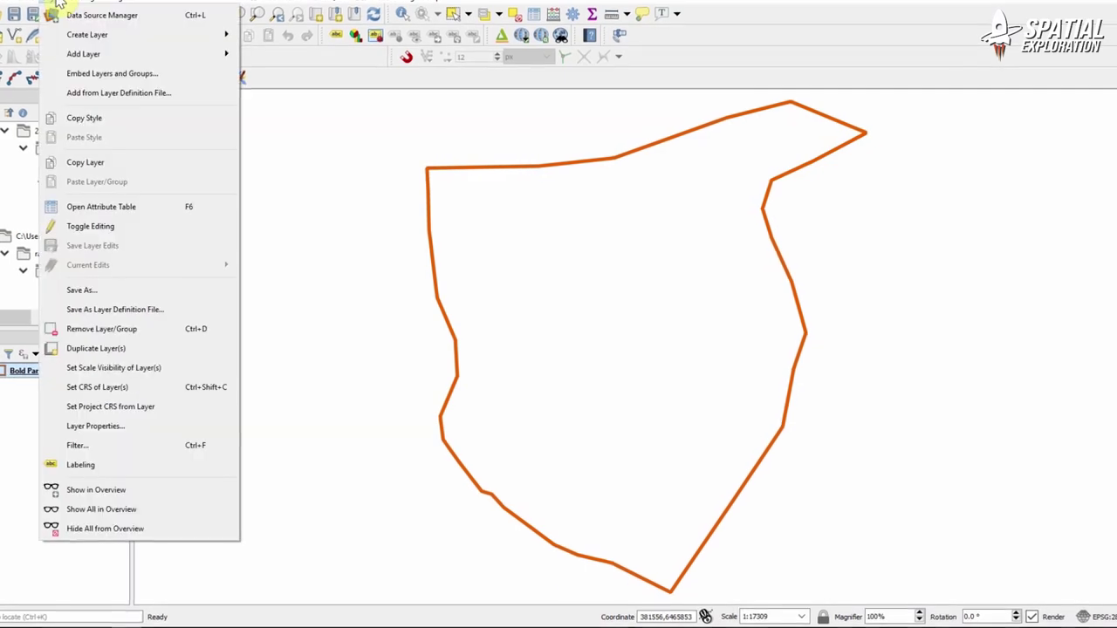
{"action": "mouse_move", "coordinate": [83, 54]}
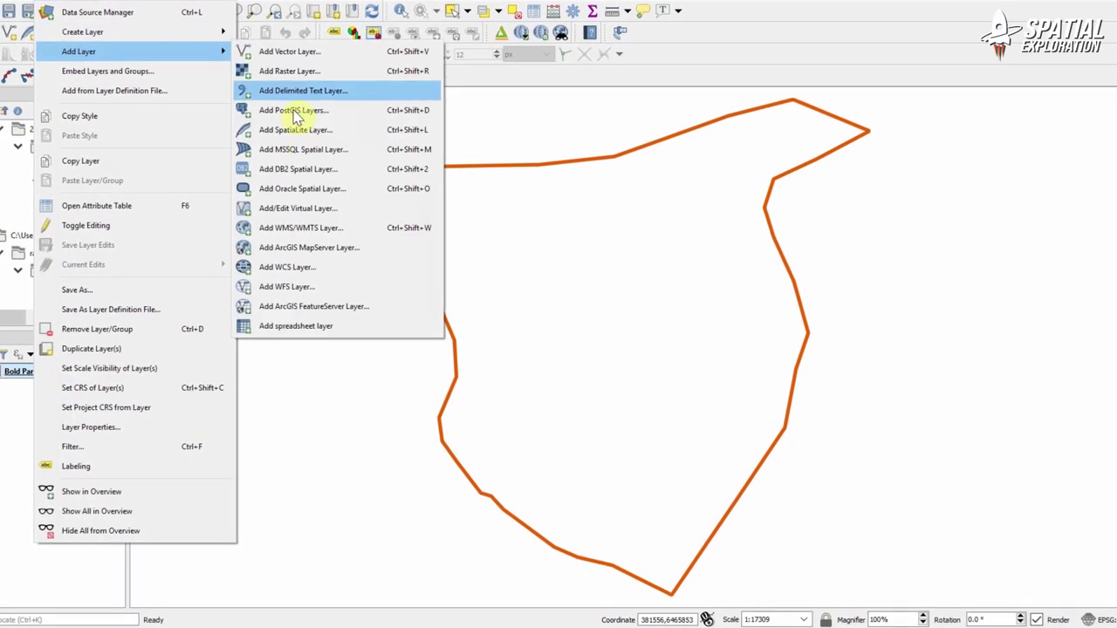
{"action": "left_click", "coordinate": [313, 234]}
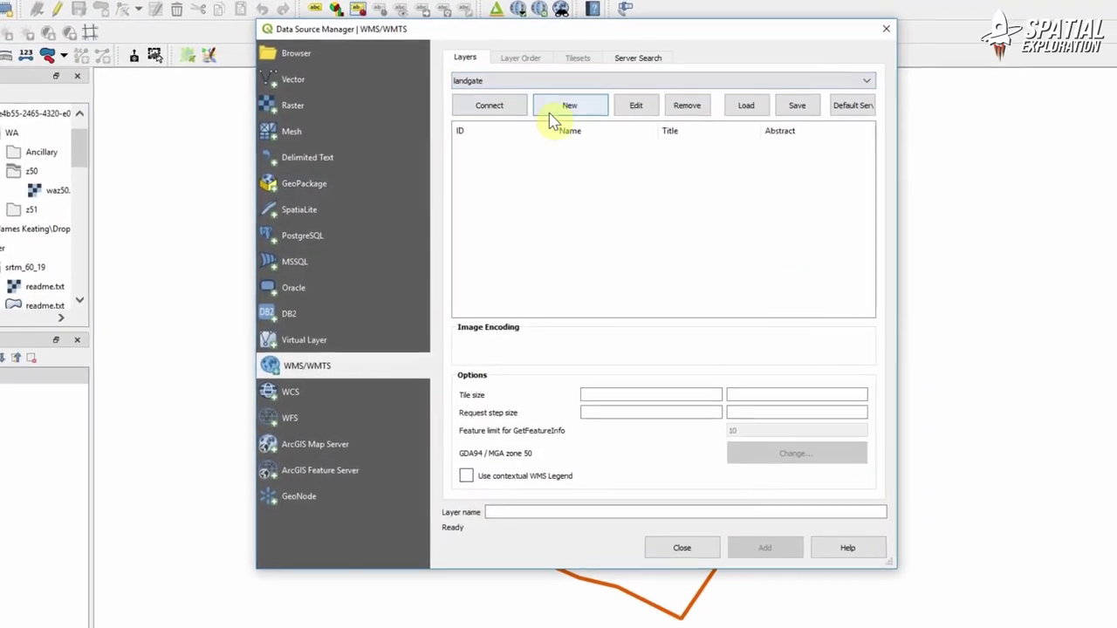
{"action": "left_click", "coordinate": [563, 106]}
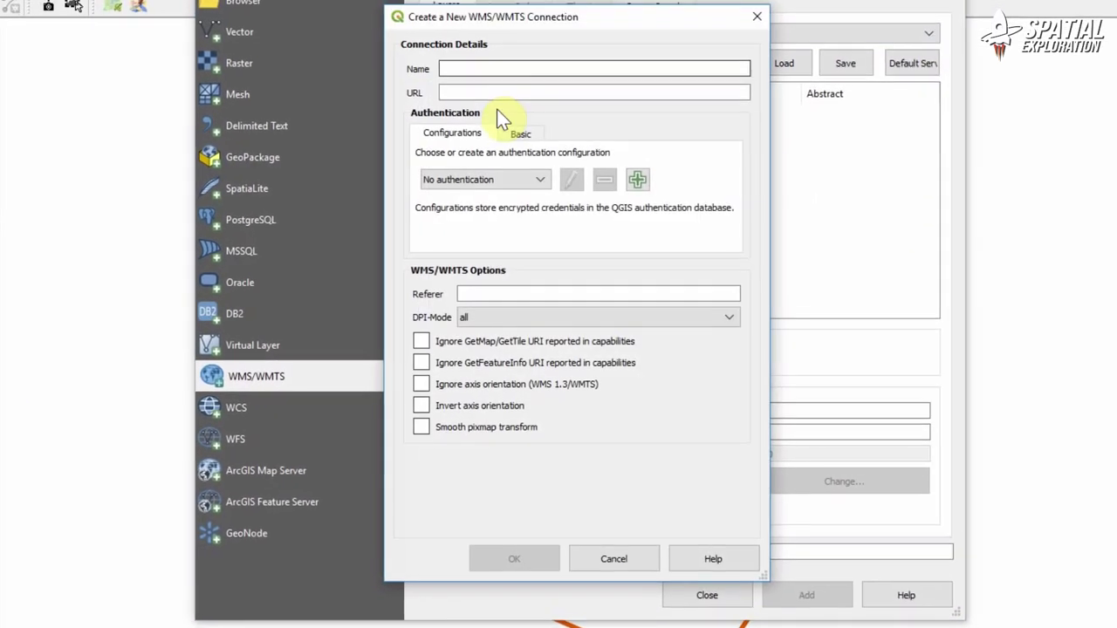
{"action": "right_click", "coordinate": [505, 91]}
{"action": "left_click", "coordinate": [506, 216]}
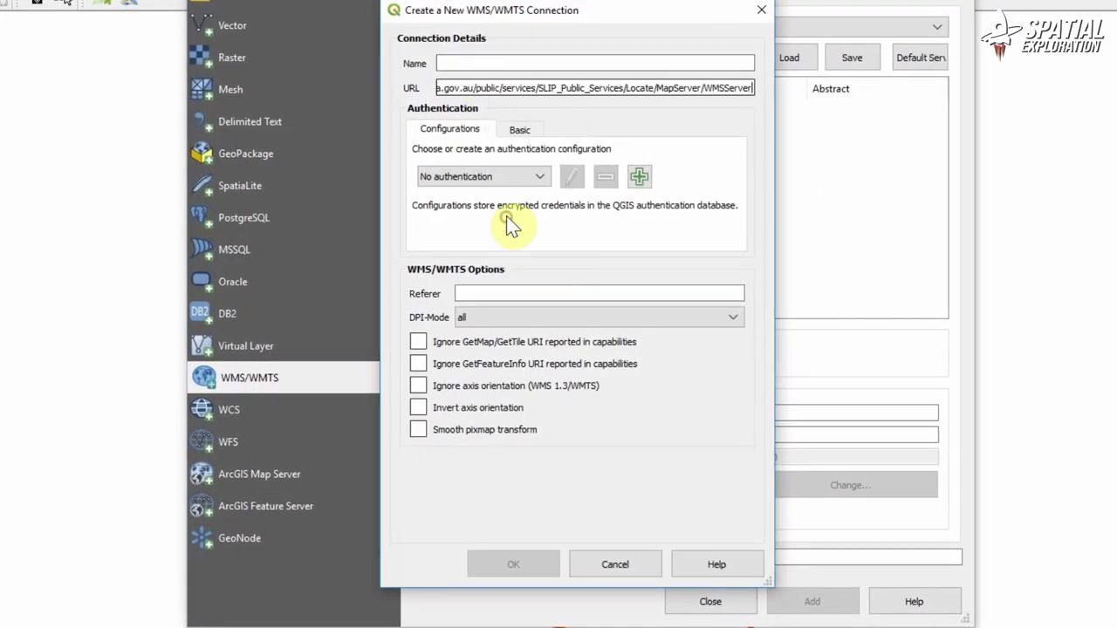
{"action": "left_click", "coordinate": [474, 61]}
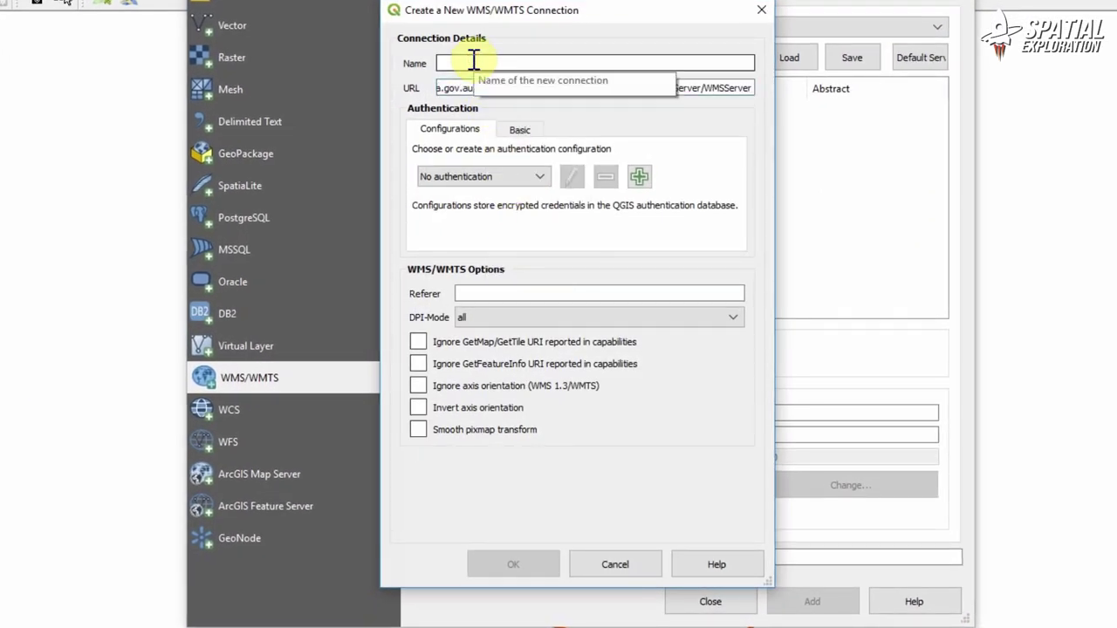
{"action": "type", "text": "landgate"}
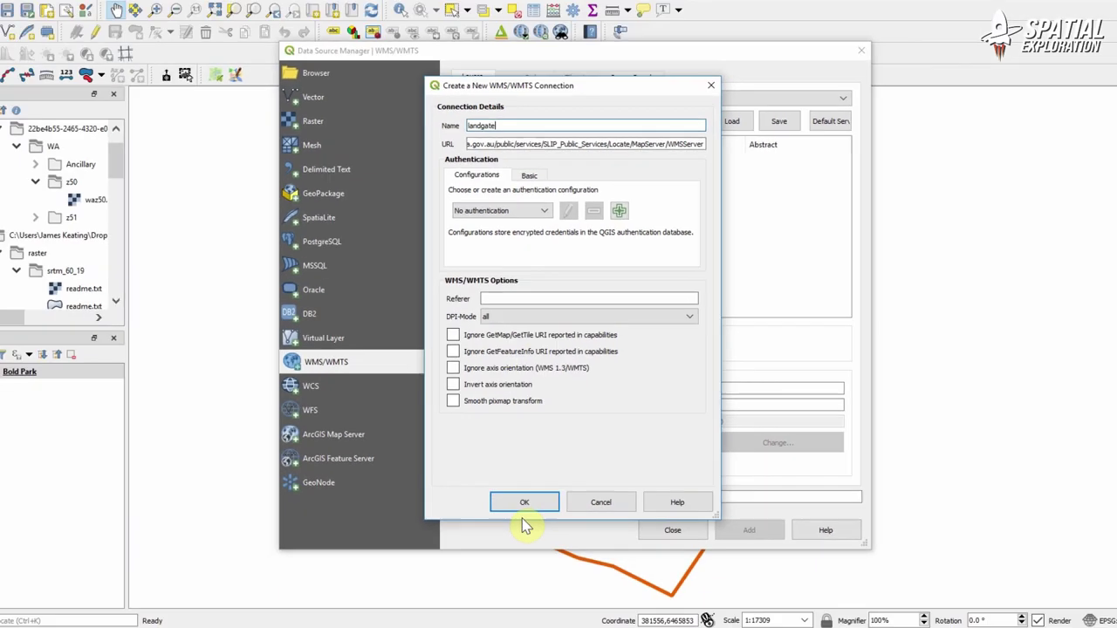
{"action": "left_click", "coordinate": [514, 564]}
{"action": "left_click", "coordinate": [571, 328]}
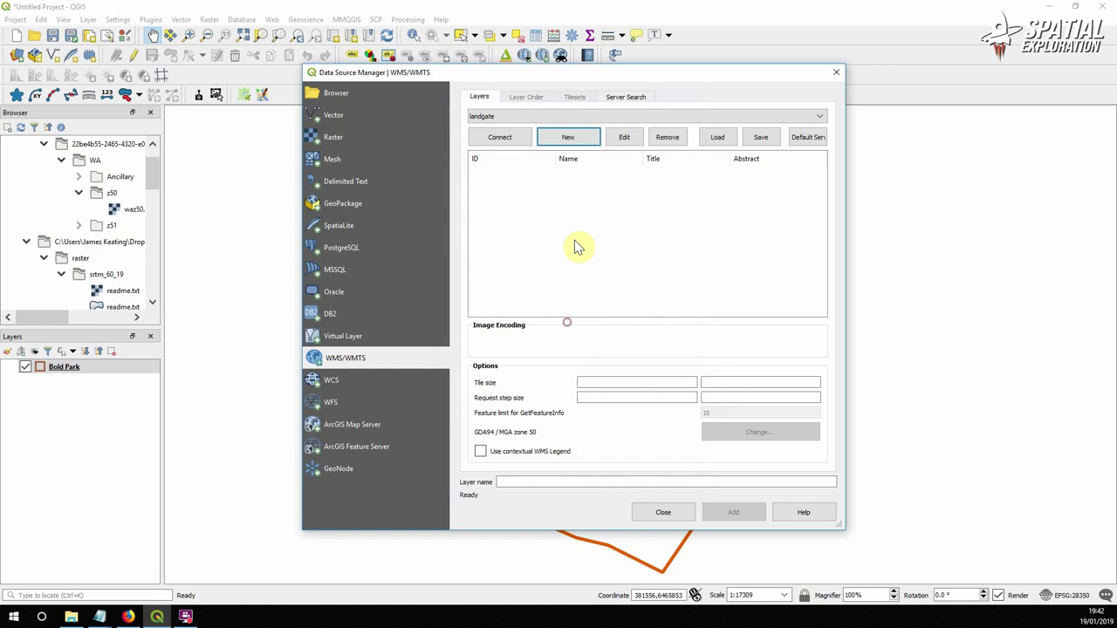
- Connect to landgate and add the Locate_VM_Imagery Image (default) aerial layer to the map
{"action": "left_click", "coordinate": [493, 138]}
{"action": "left_click", "coordinate": [494, 180]}
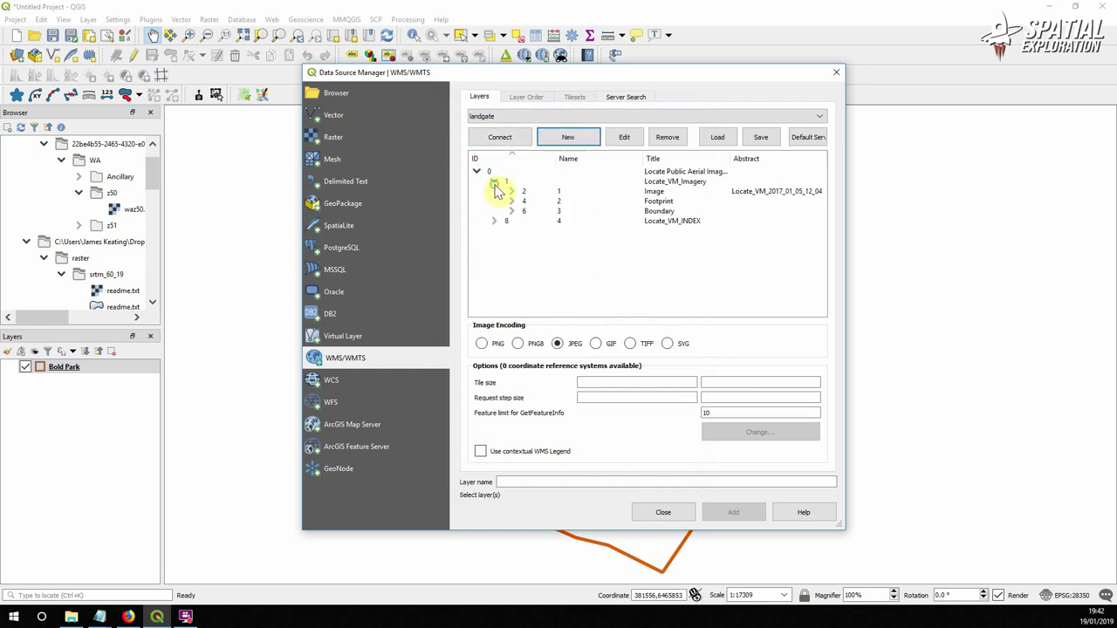
{"action": "left_click", "coordinate": [509, 192]}
{"action": "left_click", "coordinate": [541, 201]}
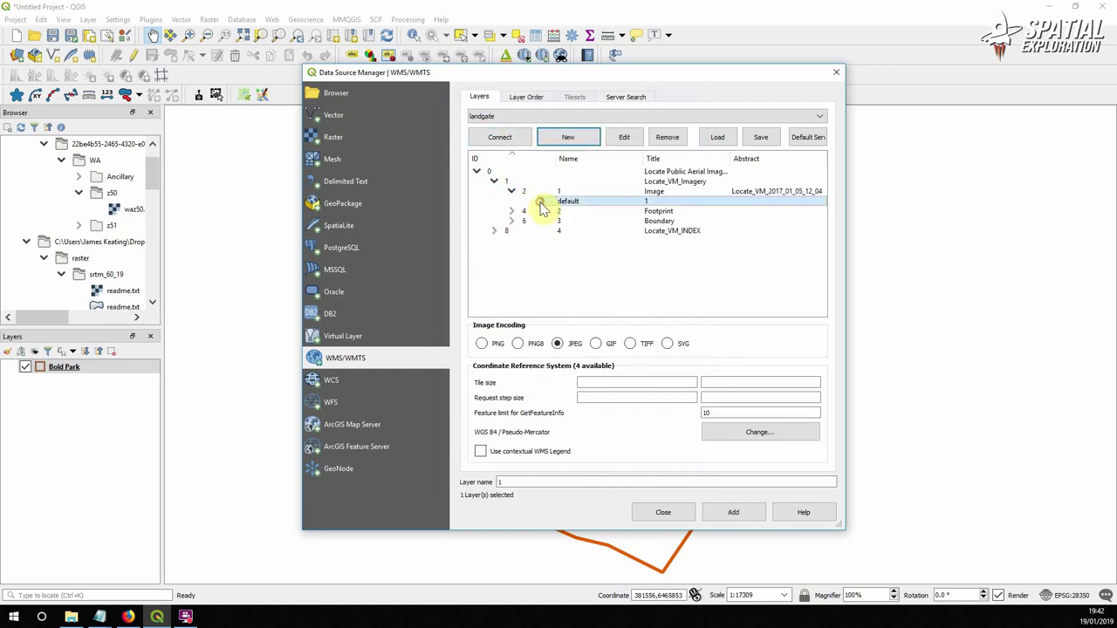
{"action": "left_click", "coordinate": [733, 512]}
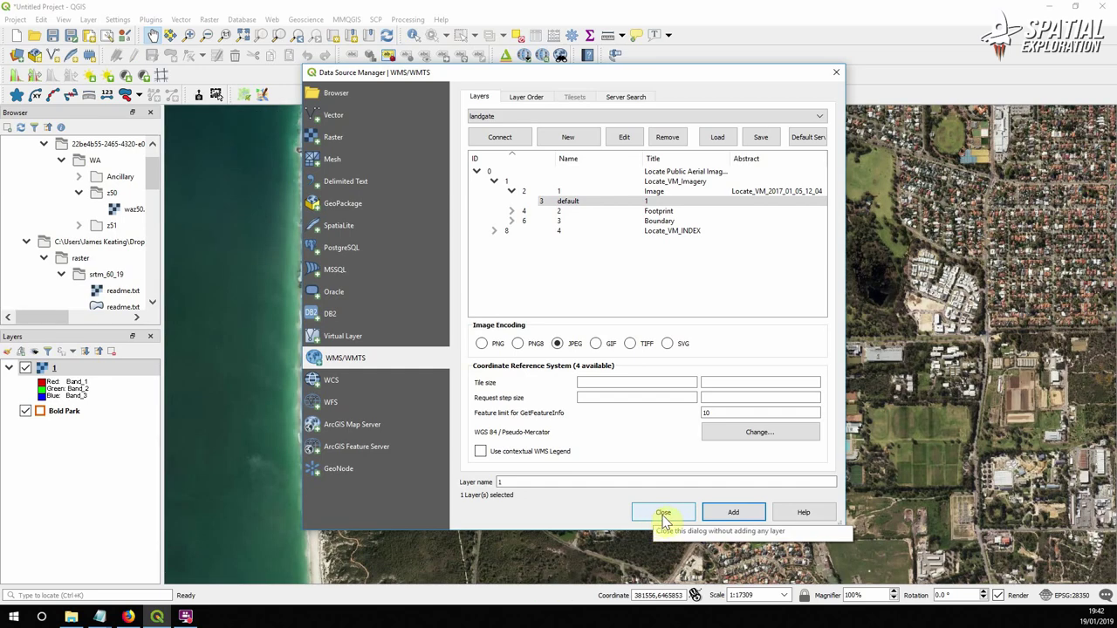
{"action": "left_click", "coordinate": [664, 514]}
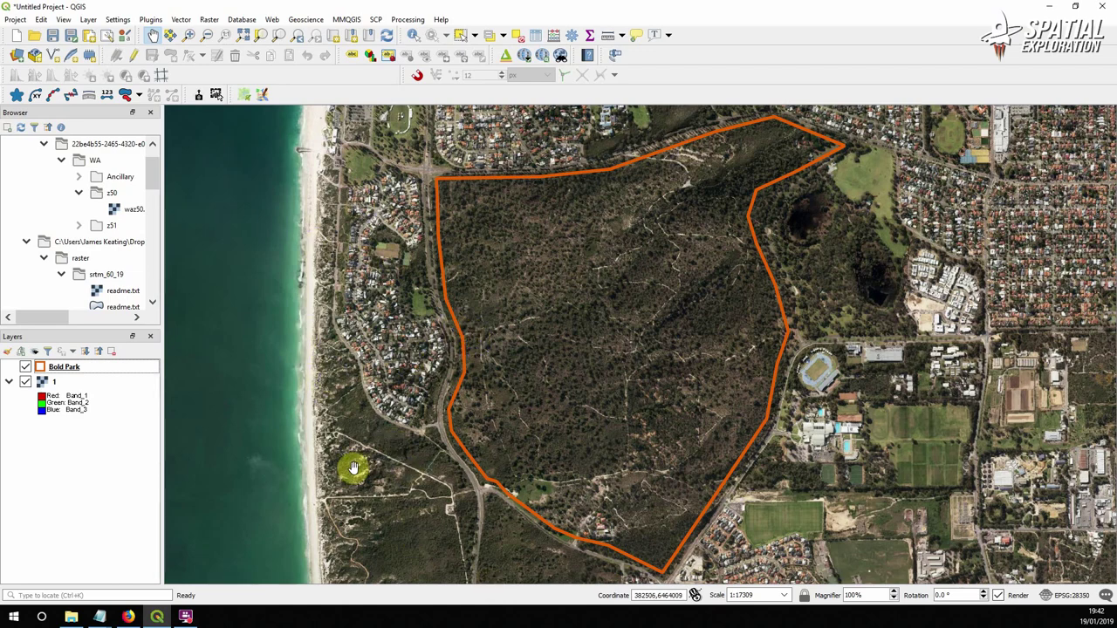
{"action": "left_click", "coordinate": [128, 617]}
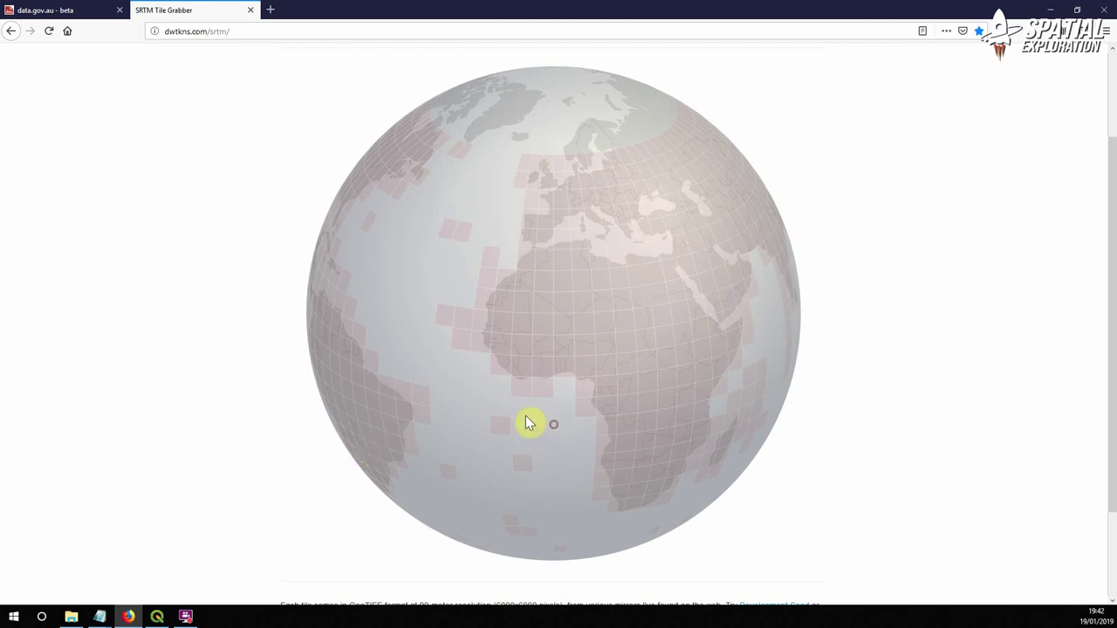
- Spin the globe to south-west Australia, pick tile srtm_60_19, and go back to QGIS
{"action": "left_click_drag", "start_coordinate": [528, 423], "coordinate": [425, 379]}
{"action": "left_click_drag", "start_coordinate": [727, 433], "coordinate": [421, 375]}
{"action": "left_click_drag", "start_coordinate": [538, 465], "coordinate": [456, 424]}
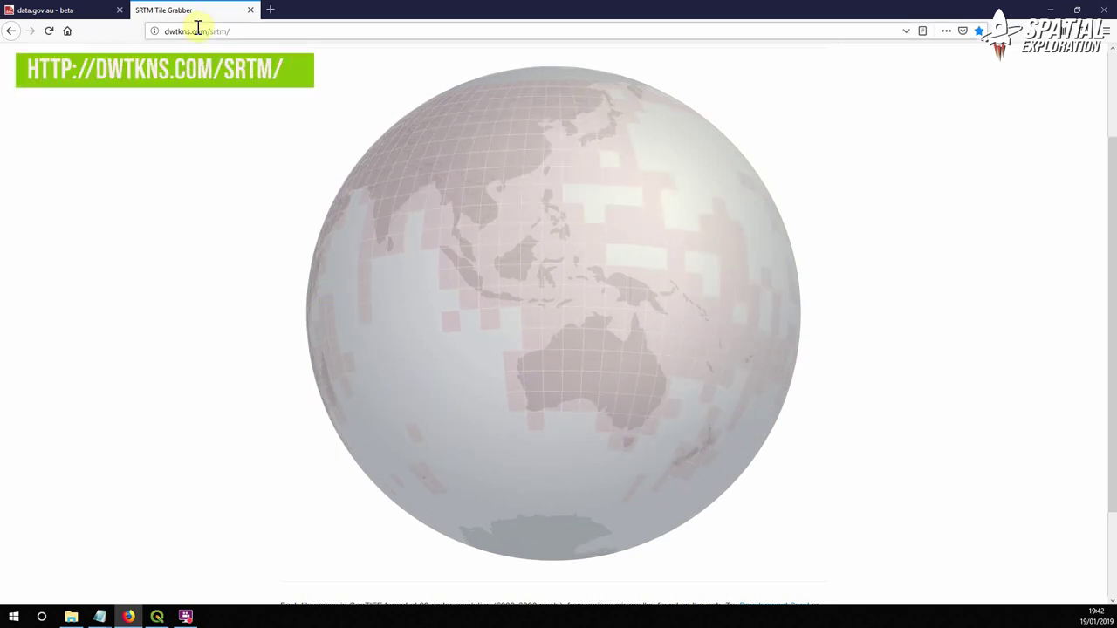
{"action": "left_click_drag", "start_coordinate": [497, 424], "coordinate": [494, 417]}
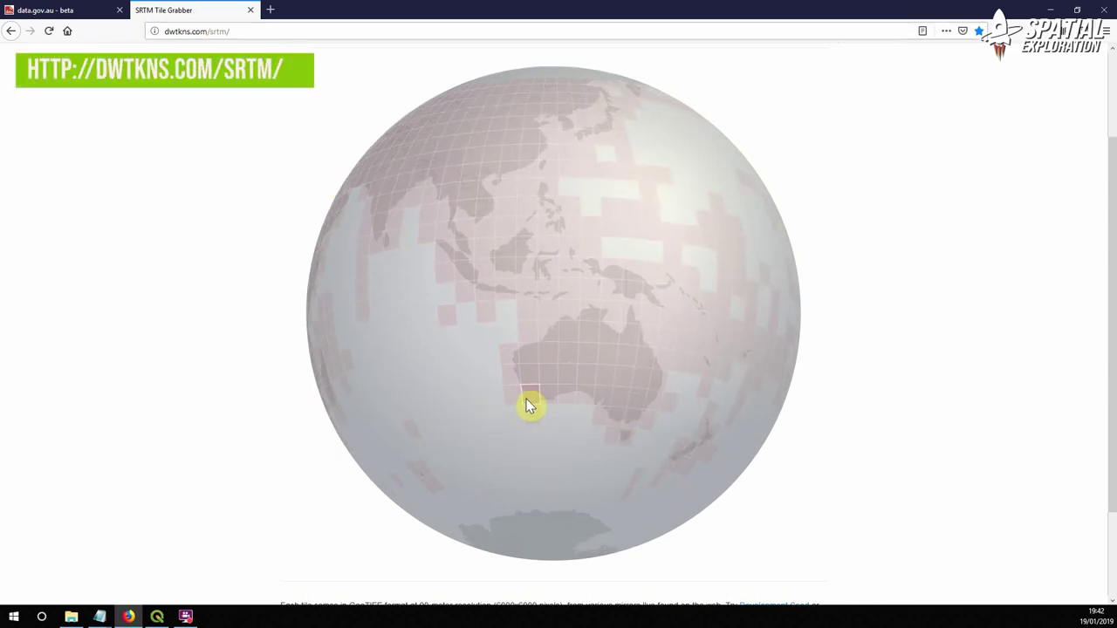
{"action": "left_click", "coordinate": [530, 396]}
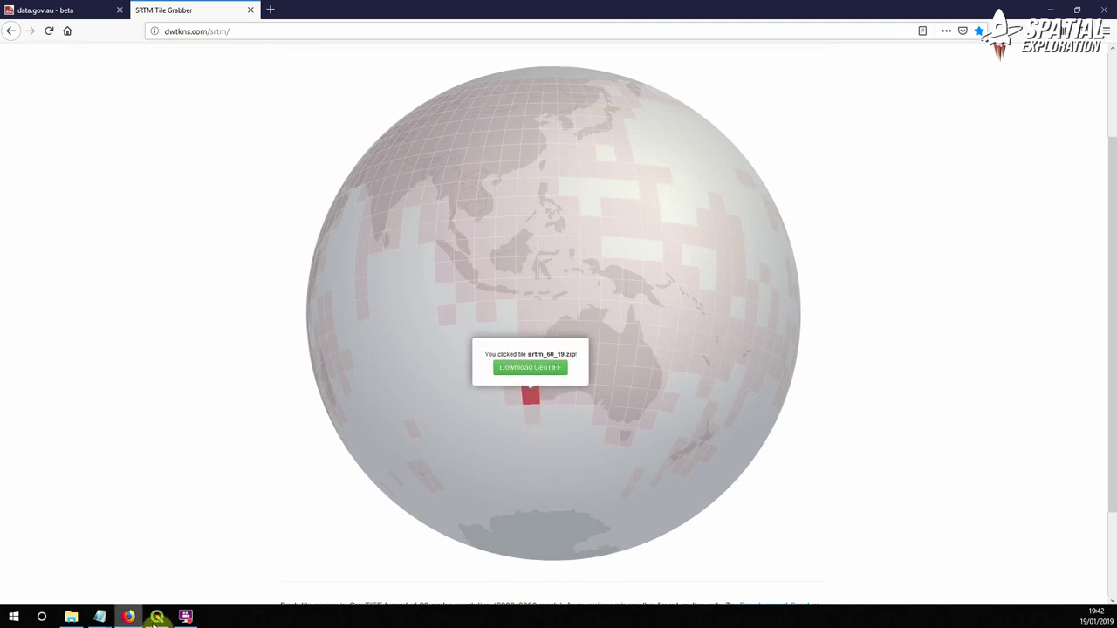
{"action": "left_click", "coordinate": [157, 617]}
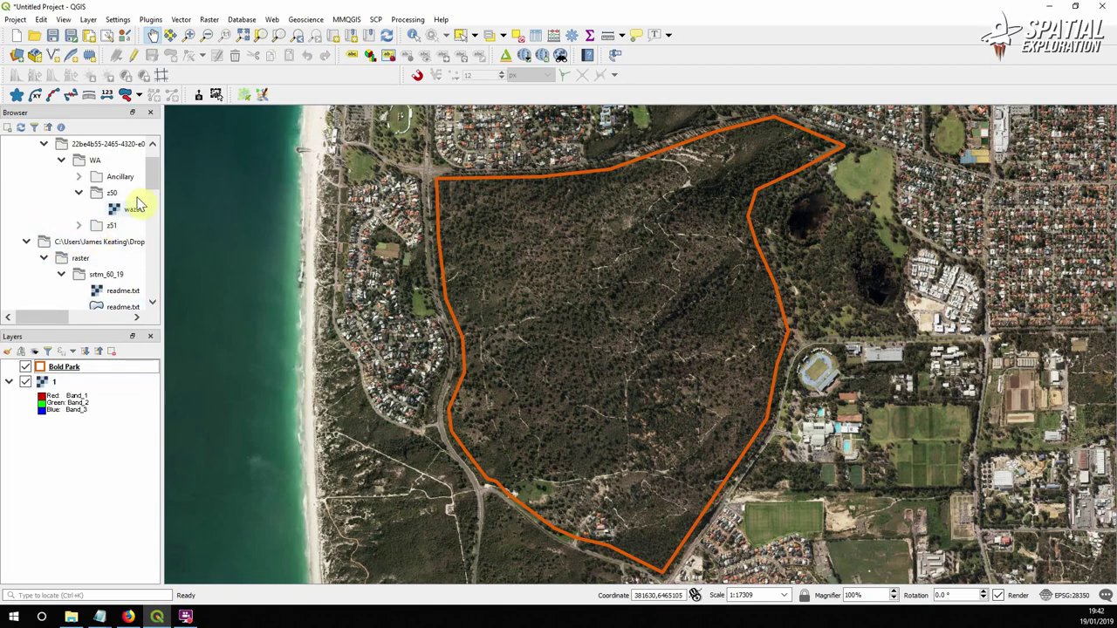
- Add srtm_60_19.tif to the map and move Bold Park above it
{"action": "scroll", "coordinate": [153, 180], "scroll_direction": "down", "scroll_amount": 2}
{"action": "left_click_drag", "start_coordinate": [122, 274], "coordinate": [292, 289]}
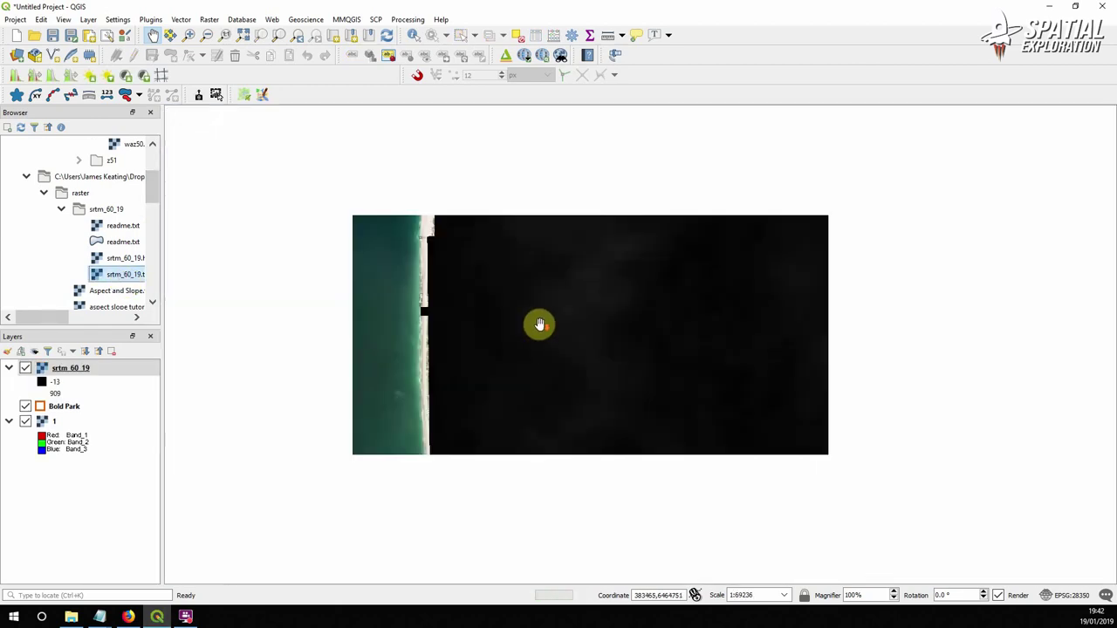
{"action": "scroll", "coordinate": [539, 325], "scroll_direction": "up", "scroll_amount": 2}
{"action": "left_click", "coordinate": [66, 405]}
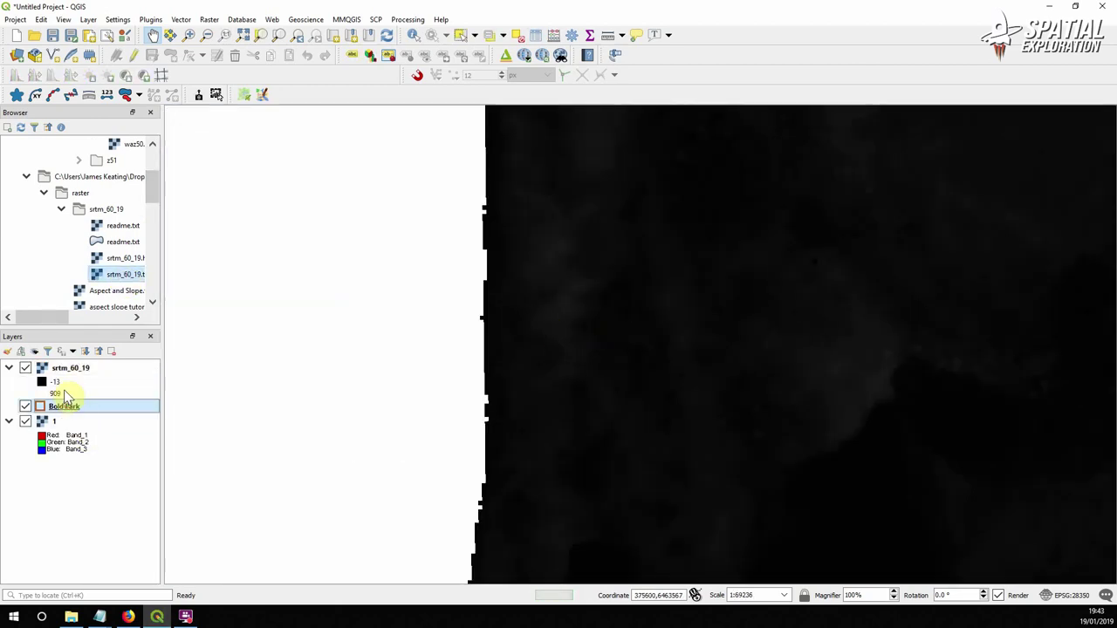
{"action": "left_click", "coordinate": [69, 367]}
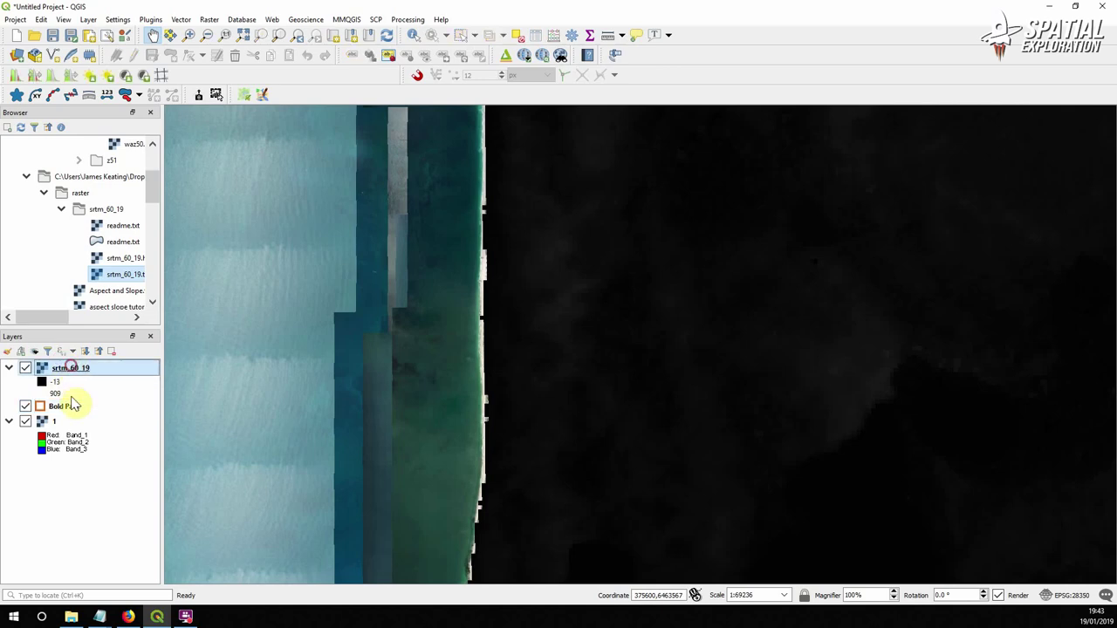
{"action": "left_click_drag", "start_coordinate": [73, 405], "coordinate": [63, 365]}
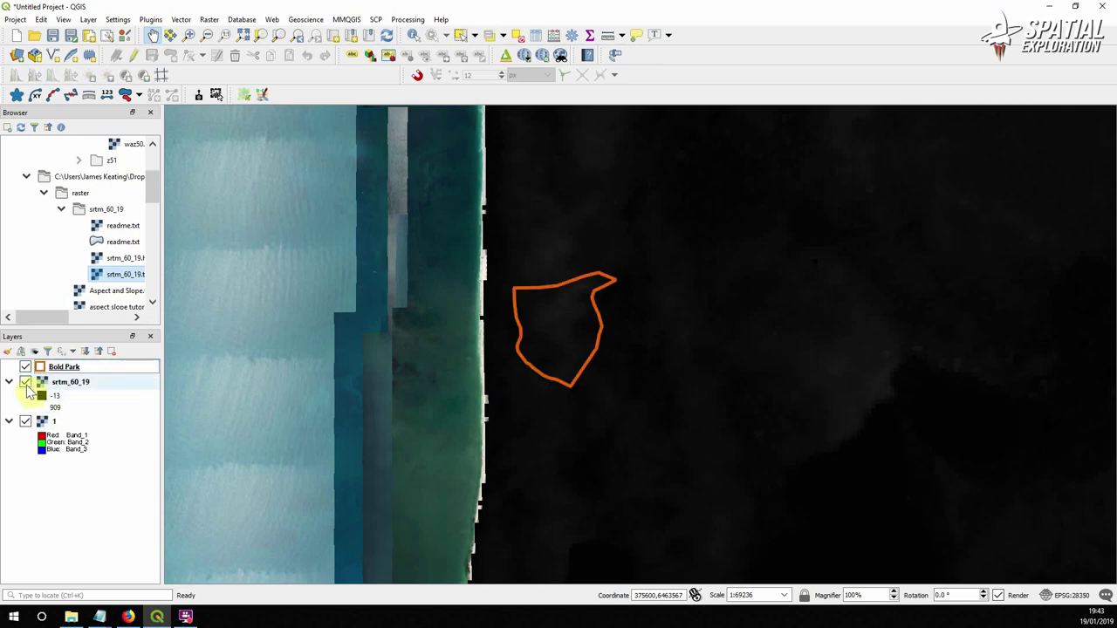
- Hide the srtm_60_19 layer and open the data.gov.au page in the browser
{"action": "left_click", "coordinate": [25, 383]}
{"action": "left_click", "coordinate": [129, 617]}
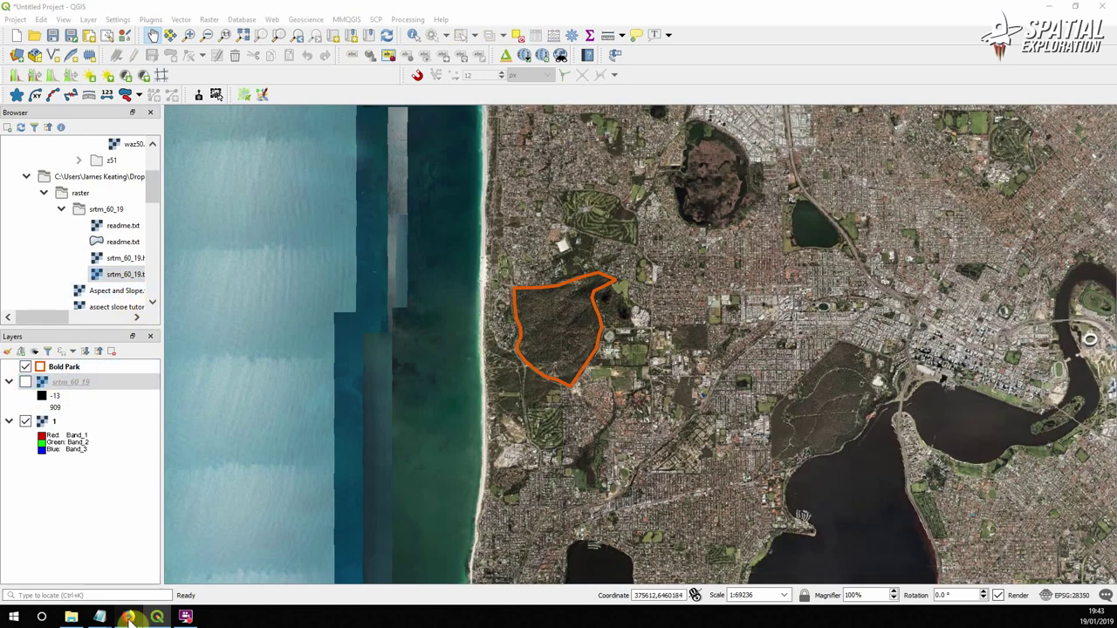
{"action": "left_click", "coordinate": [77, 8]}
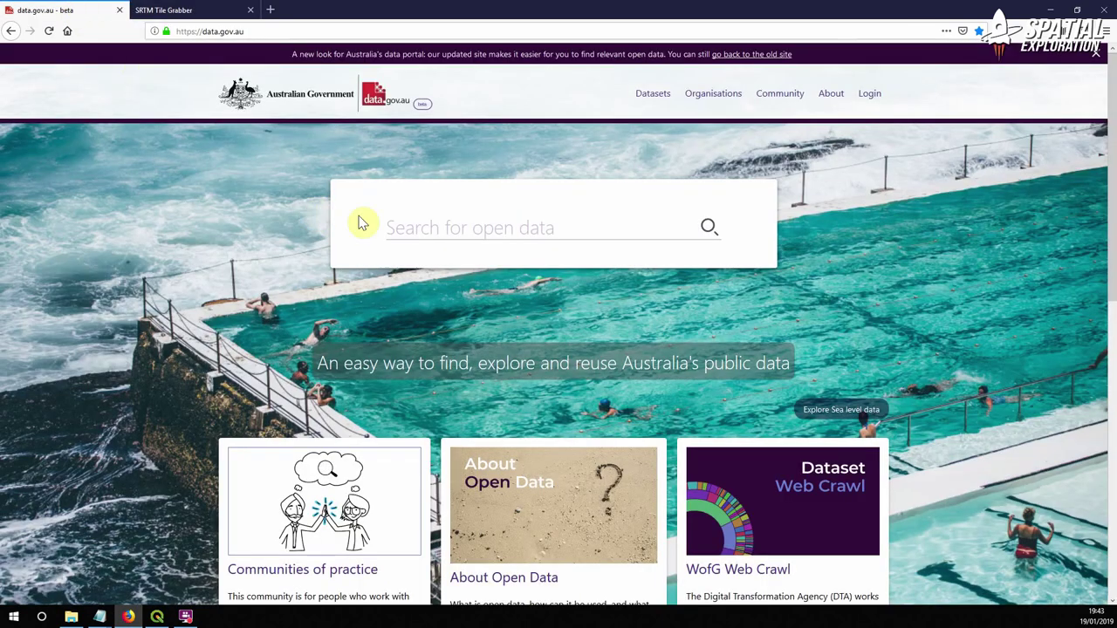
- Search 'dem 5m lidar', open the LiDAR 5 Metre Grid DEM dataset, and select its WA 5m State Mosaic link
{"action": "left_click", "coordinate": [452, 224]}
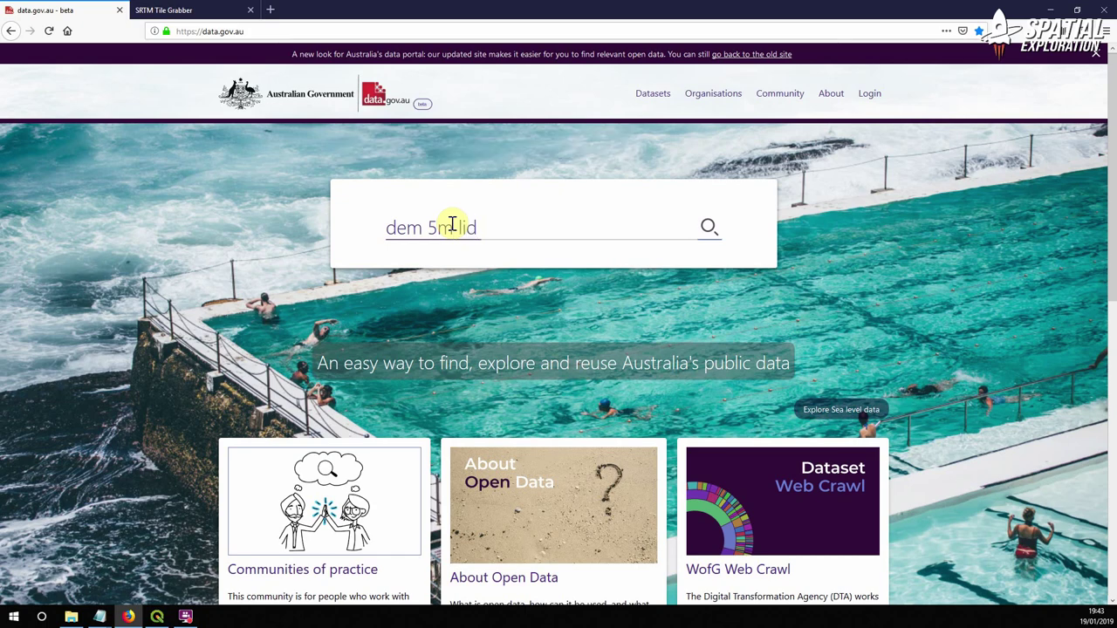
{"action": "key", "text": "Return"}
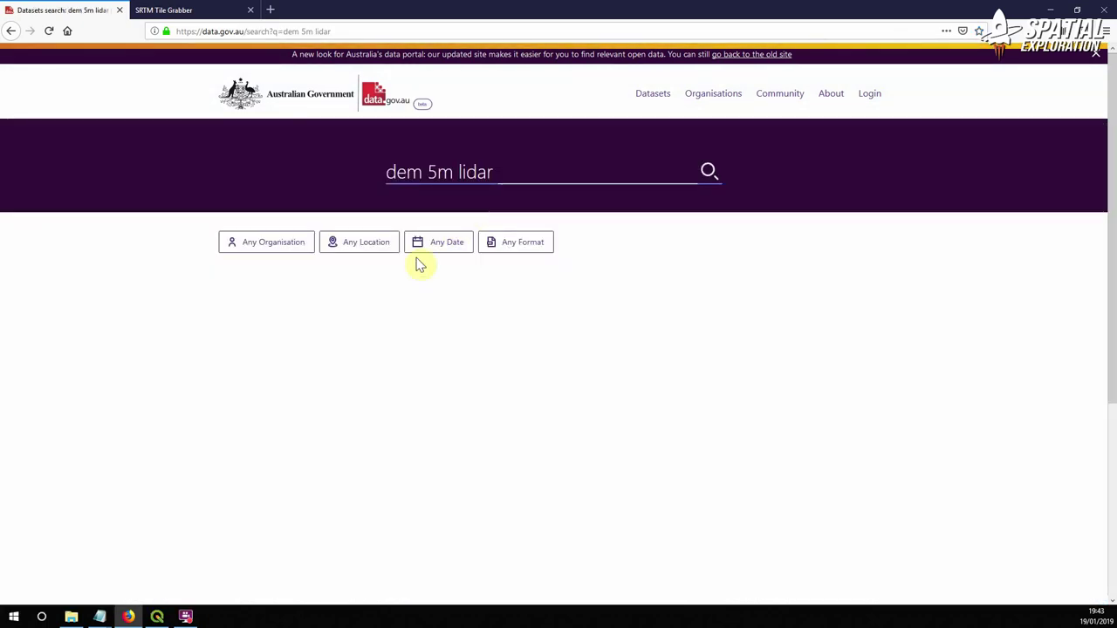
{"action": "scroll", "coordinate": [288, 394], "scroll_direction": "down", "scroll_amount": 1}
{"action": "left_click", "coordinate": [287, 379]}
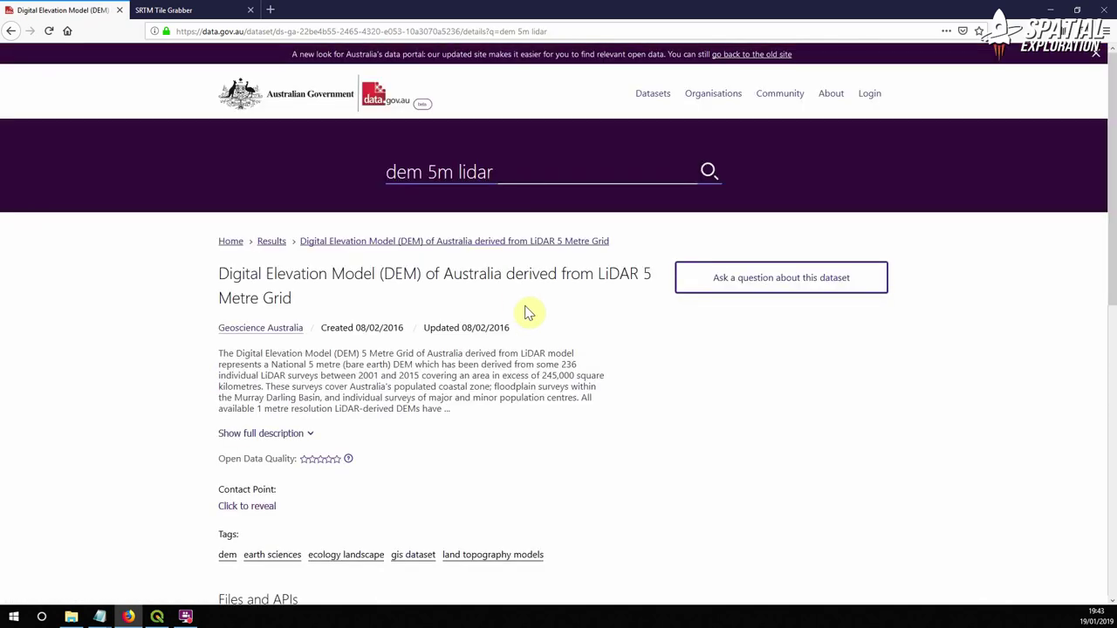
{"action": "scroll", "coordinate": [253, 423], "scroll_direction": "down", "scroll_amount": 3}
{"action": "left_click_drag", "start_coordinate": [534, 404], "coordinate": [253, 392]}
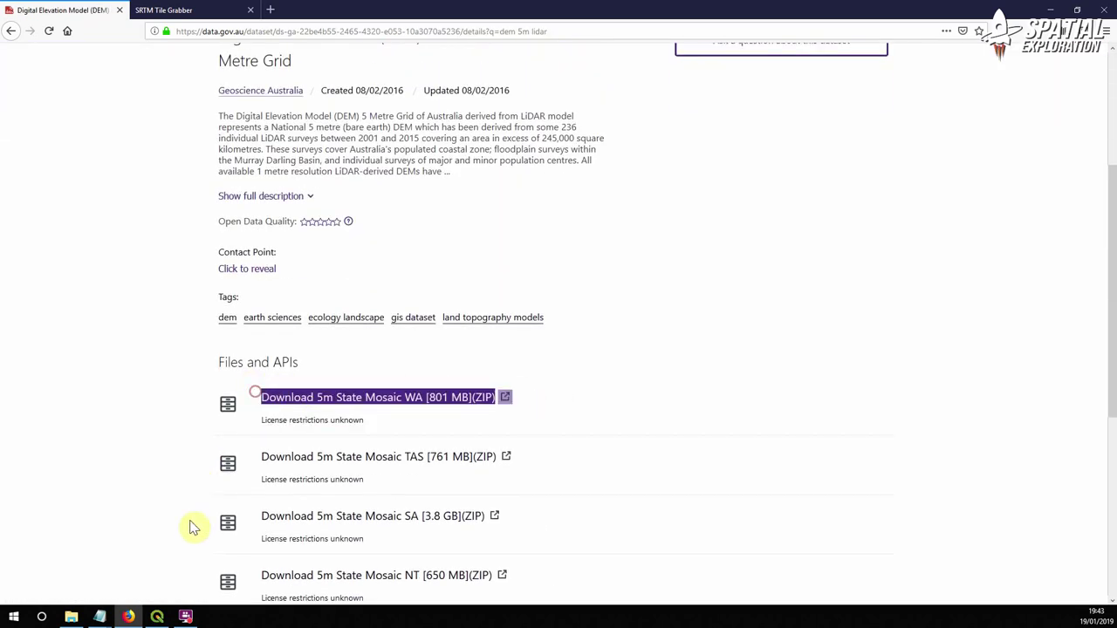
- Load the waz50 5 m LiDAR DEM raster into the QGIS map
{"action": "left_click", "coordinate": [158, 618]}
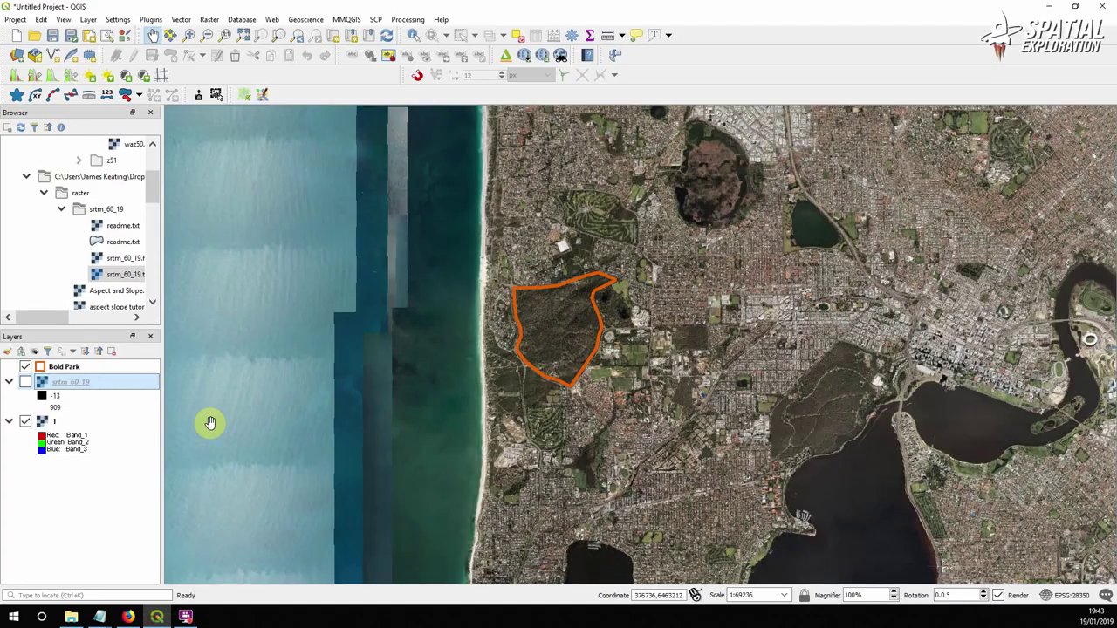
{"action": "left_click_drag", "start_coordinate": [152, 195], "coordinate": [152, 182]}
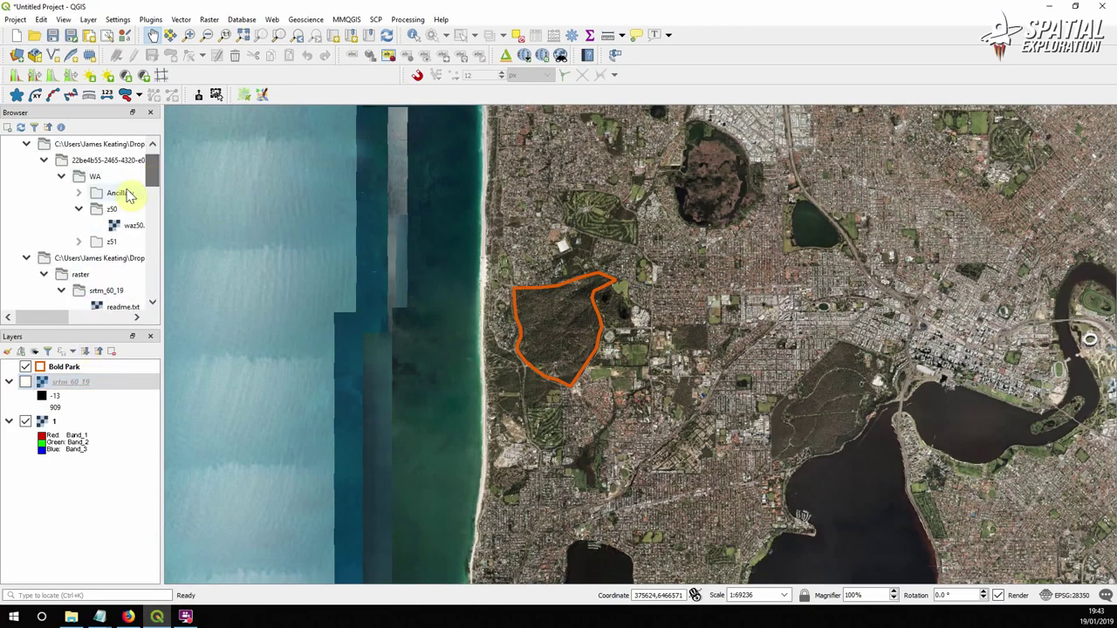
{"action": "left_click_drag", "start_coordinate": [131, 225], "coordinate": [415, 273]}
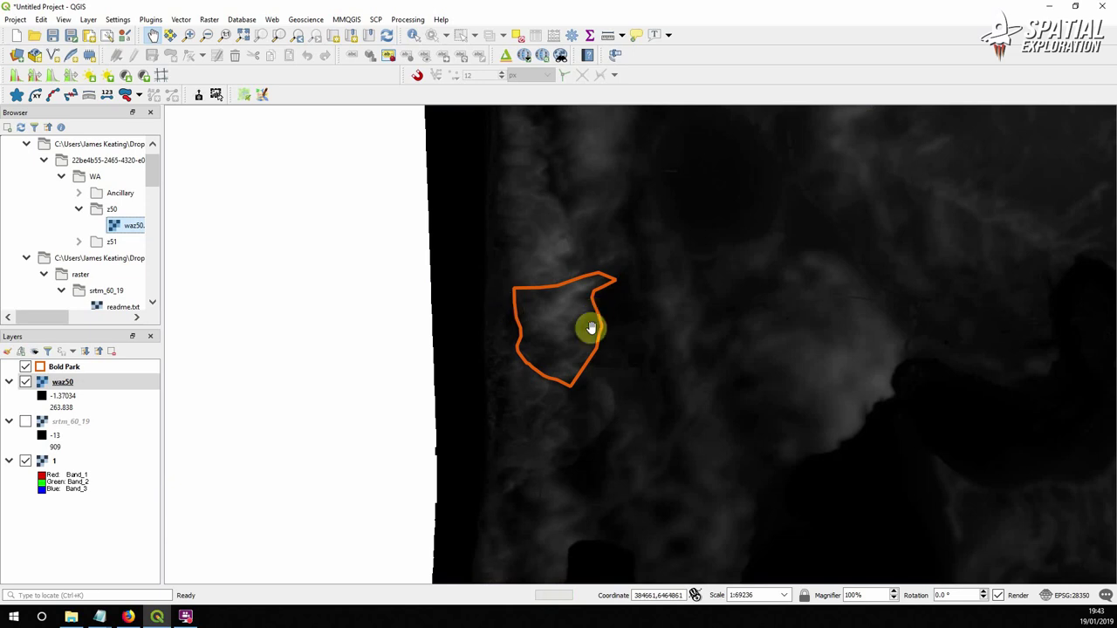
{"action": "scroll", "coordinate": [591, 324], "scroll_direction": "up", "scroll_amount": 6}
{"action": "scroll", "coordinate": [591, 335], "scroll_direction": "up", "scroll_amount": 2}
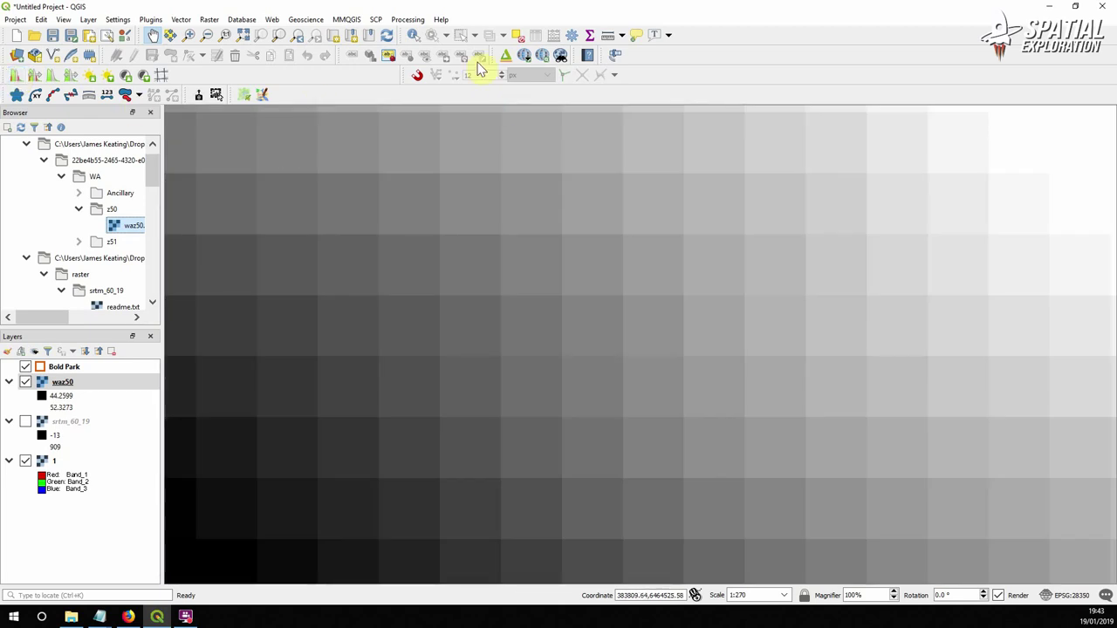
- Measure one waz50 cell to confirm about 5 m, then hide waz50
{"action": "left_click", "coordinate": [608, 39]}
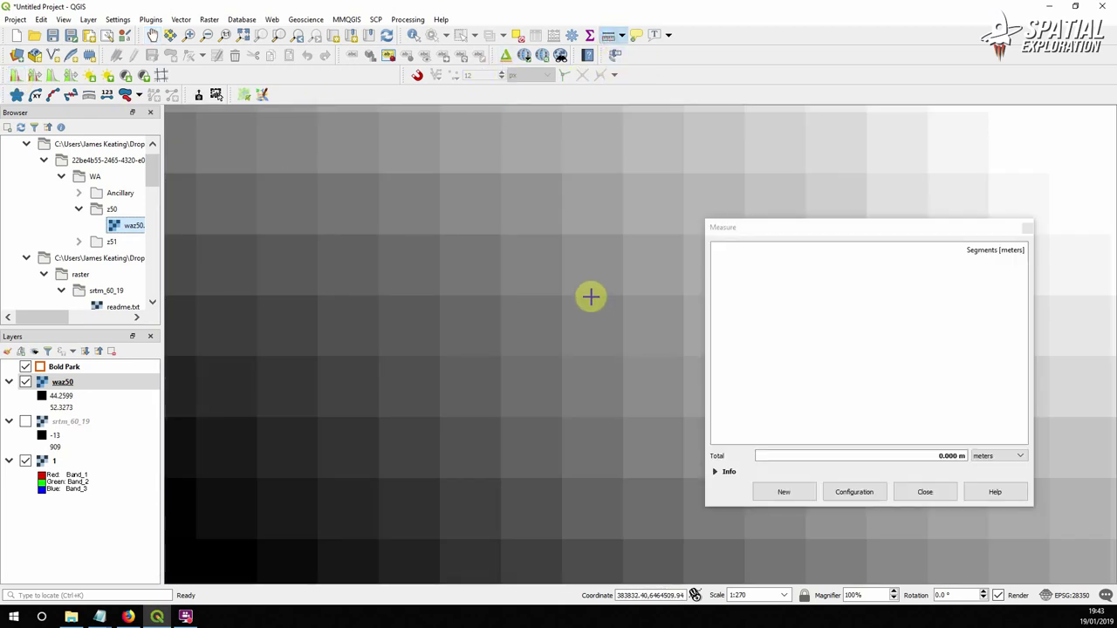
{"action": "left_click", "coordinate": [591, 297]}
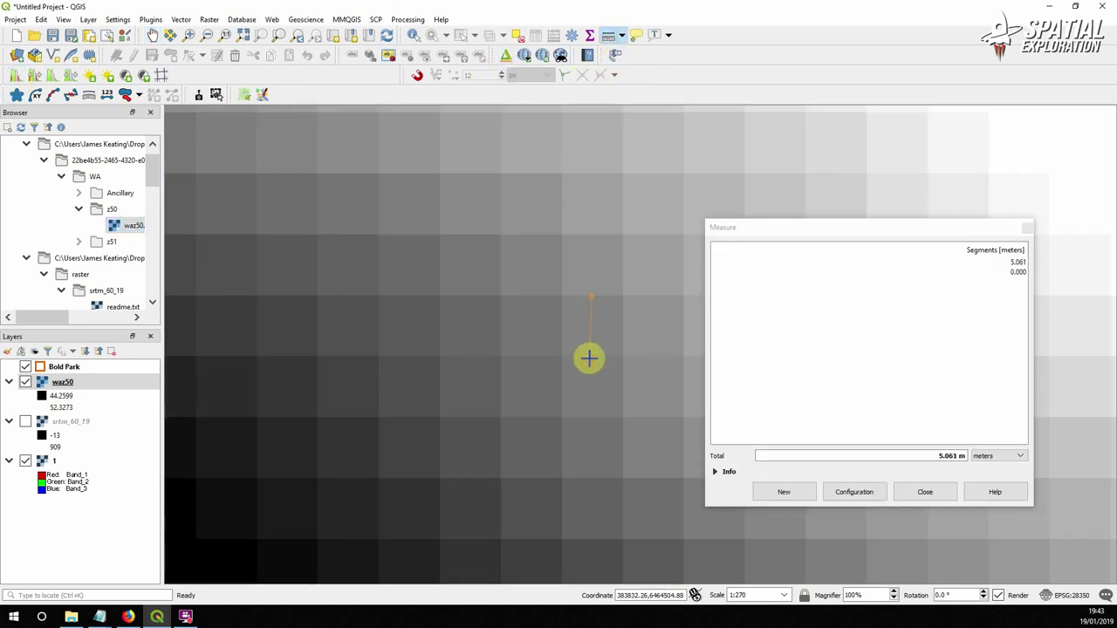
{"action": "left_click", "coordinate": [899, 494]}
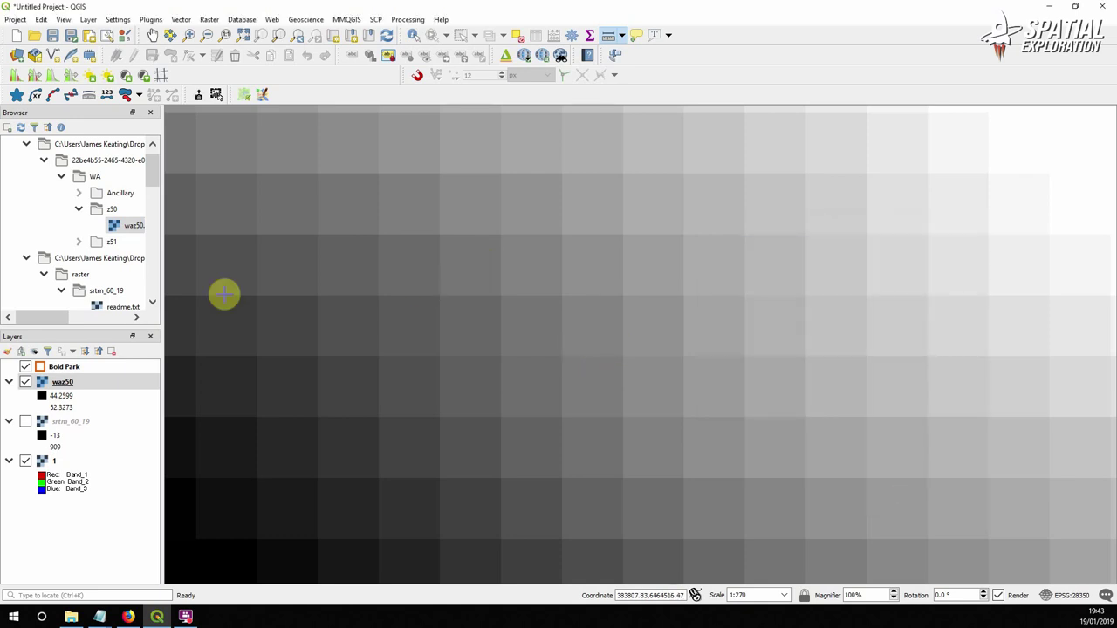
{"action": "left_click", "coordinate": [25, 382]}
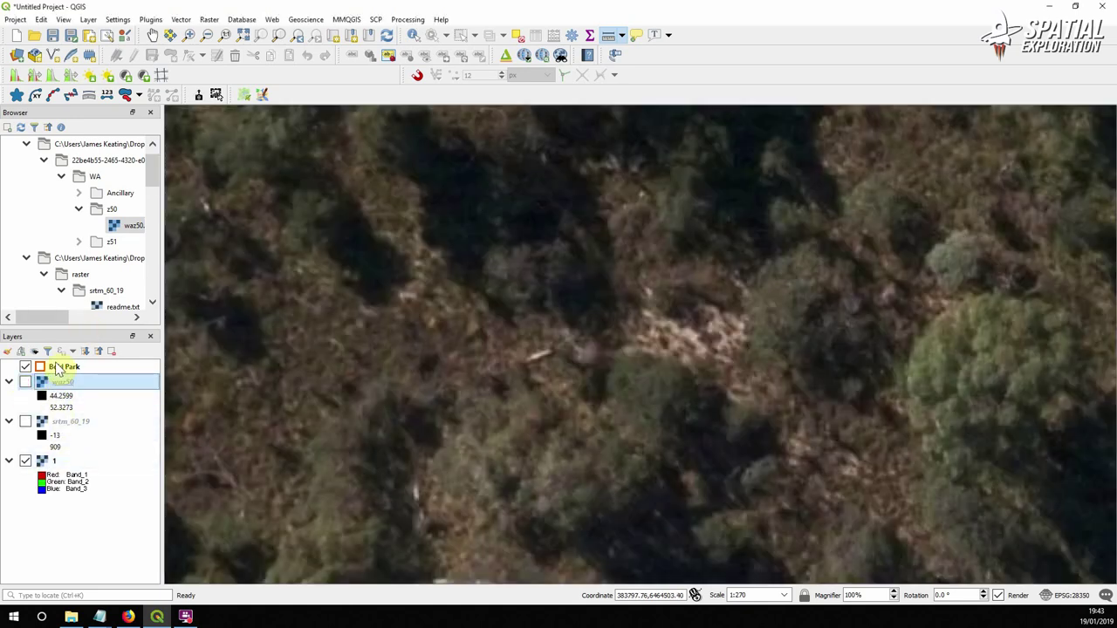
{"action": "left_click", "coordinate": [58, 367]}
{"action": "right_click", "coordinate": [58, 367]}
- Zoom to Bold Park and collapse the srtm_60_19, layer 1 and waz50 legends
{"action": "left_click", "coordinate": [105, 50]}
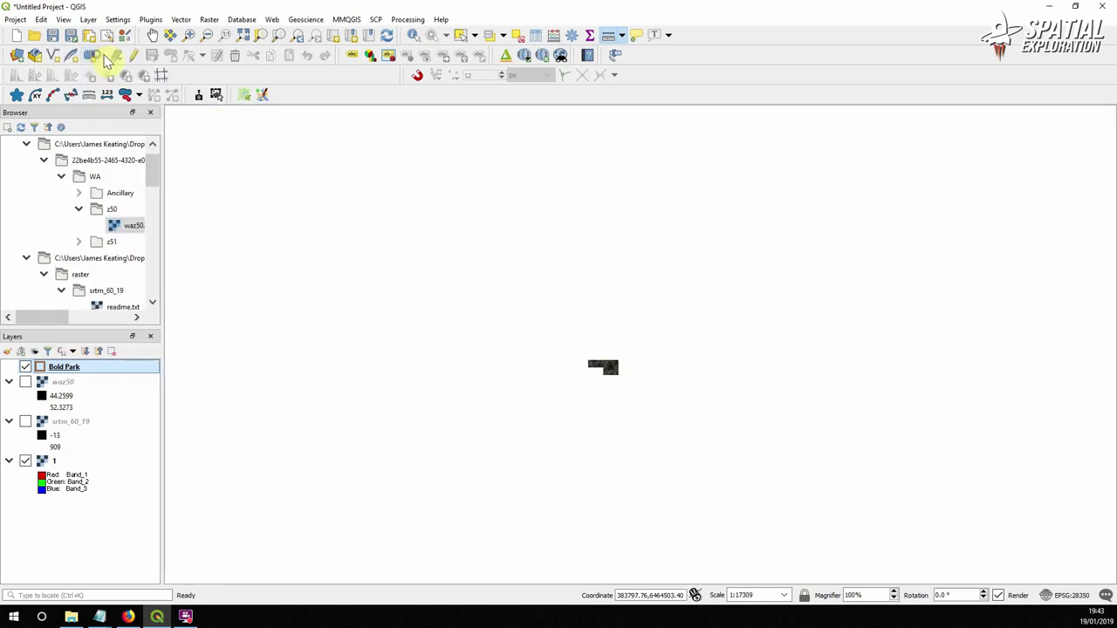
{"action": "left_click", "coordinate": [57, 383]}
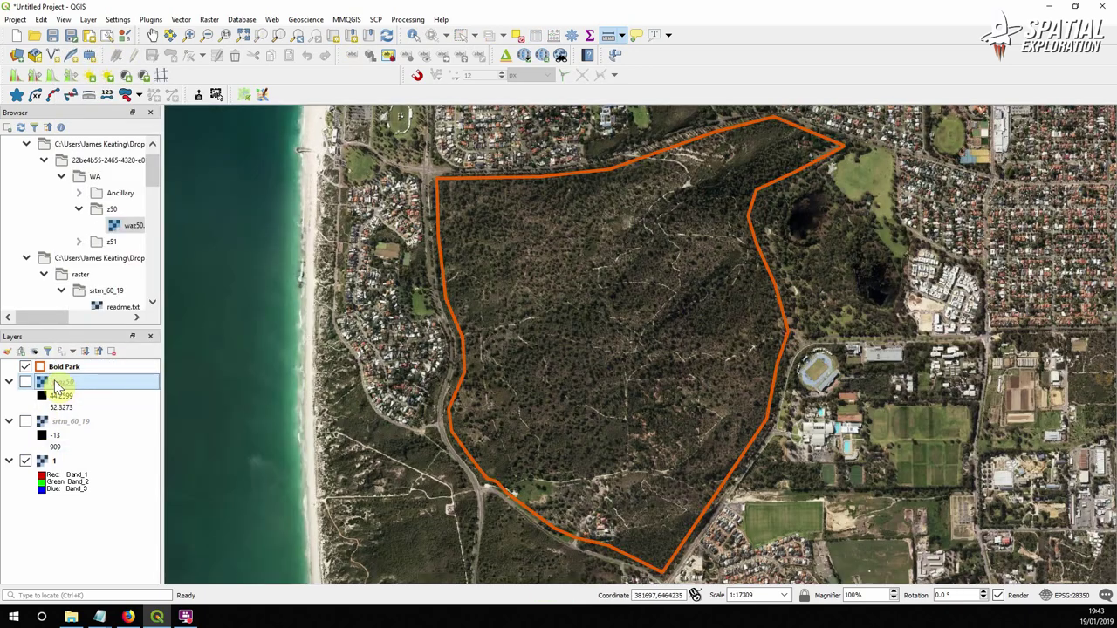
{"action": "left_click", "coordinate": [9, 461]}
{"action": "left_click", "coordinate": [9, 422]}
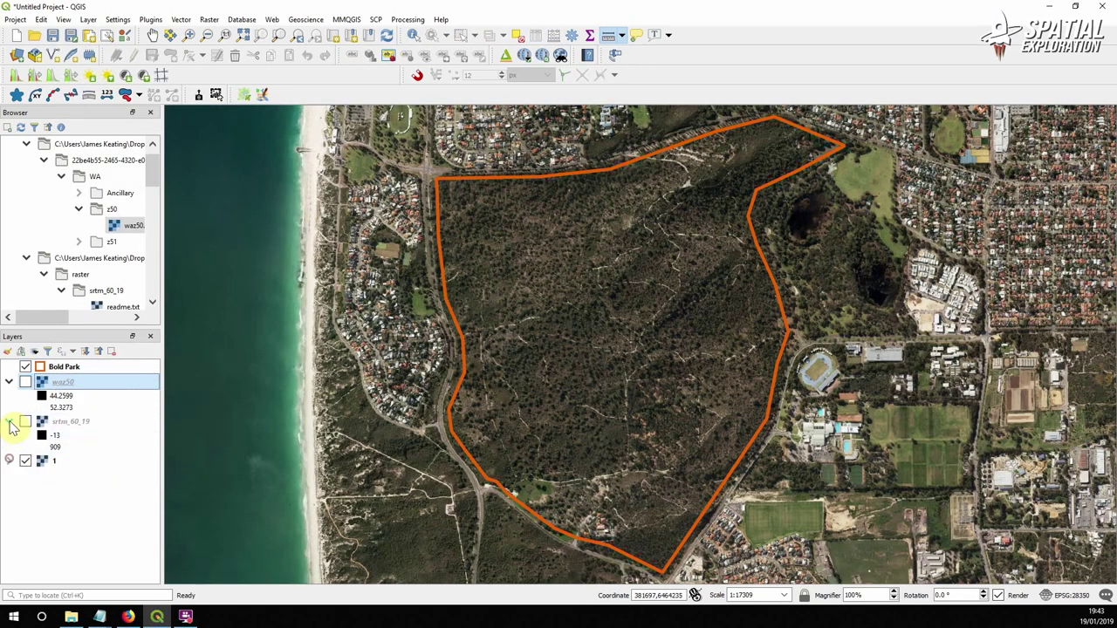
{"action": "left_click", "coordinate": [7, 384]}
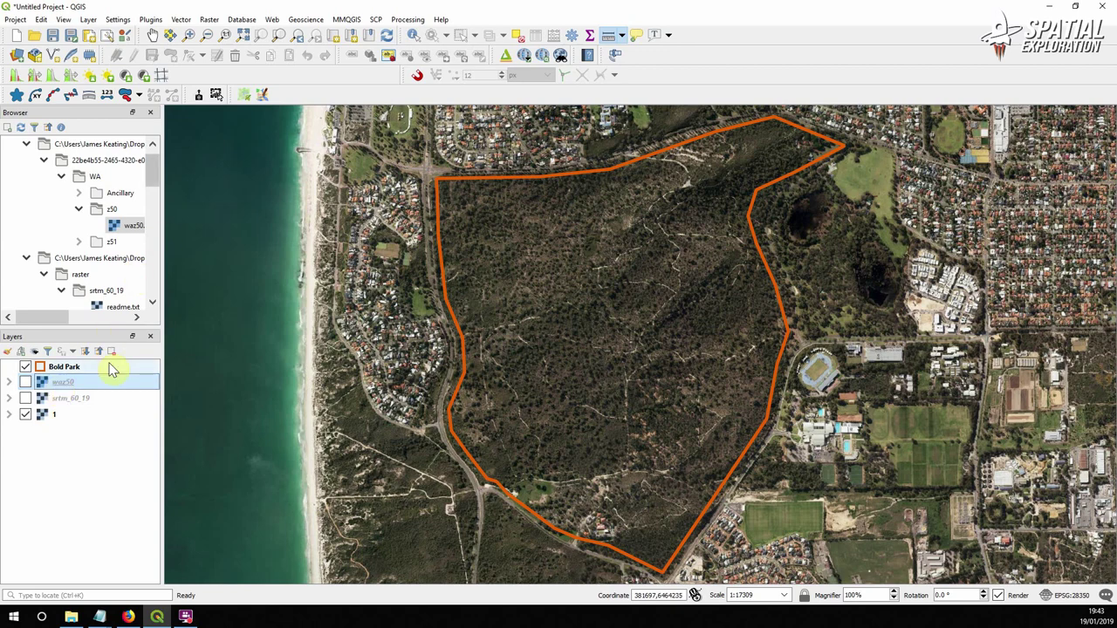
- Show waz50 and zoom out to check its coverage, then zoom back to Bold Park
{"action": "left_click", "coordinate": [26, 382]}
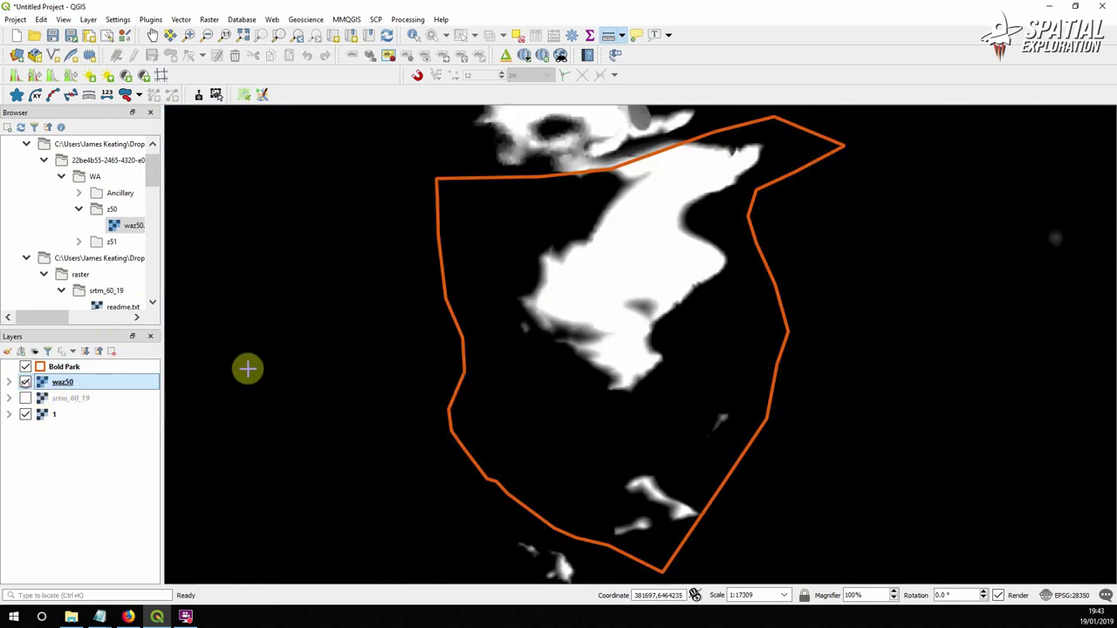
{"action": "scroll", "coordinate": [247, 369], "scroll_direction": "down", "scroll_amount": 1}
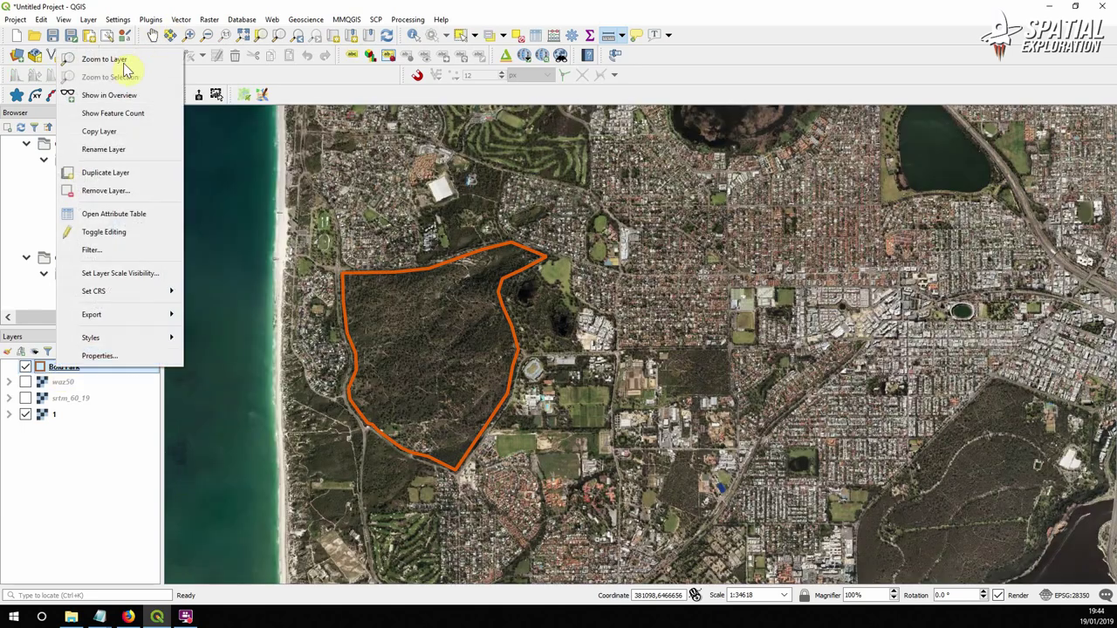
{"action": "left_click", "coordinate": [124, 64]}
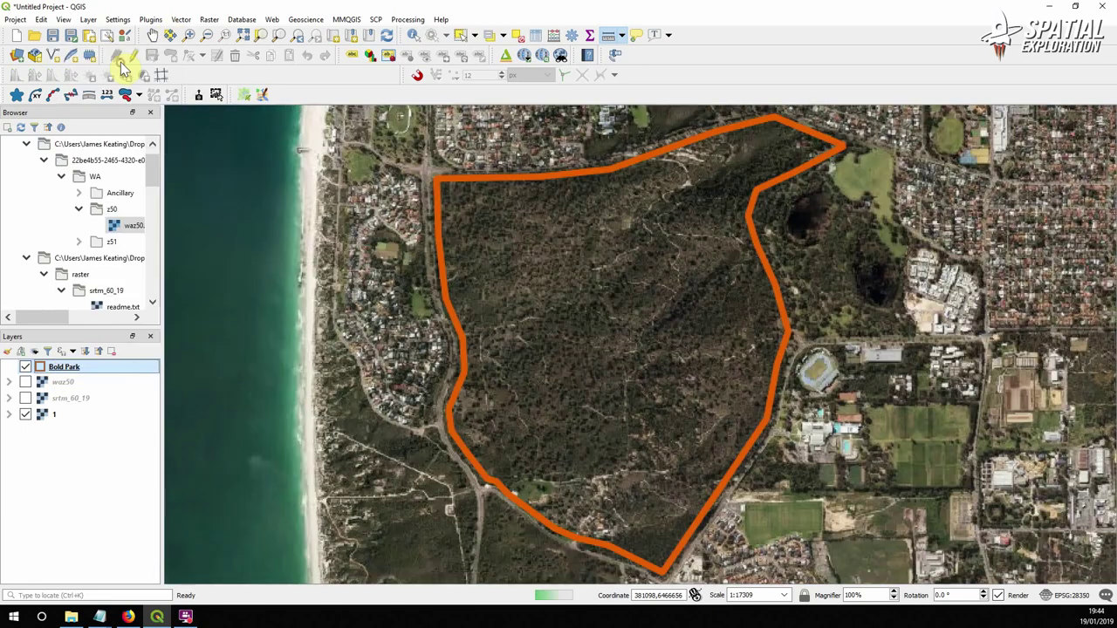
{"action": "left_click", "coordinate": [209, 21]}
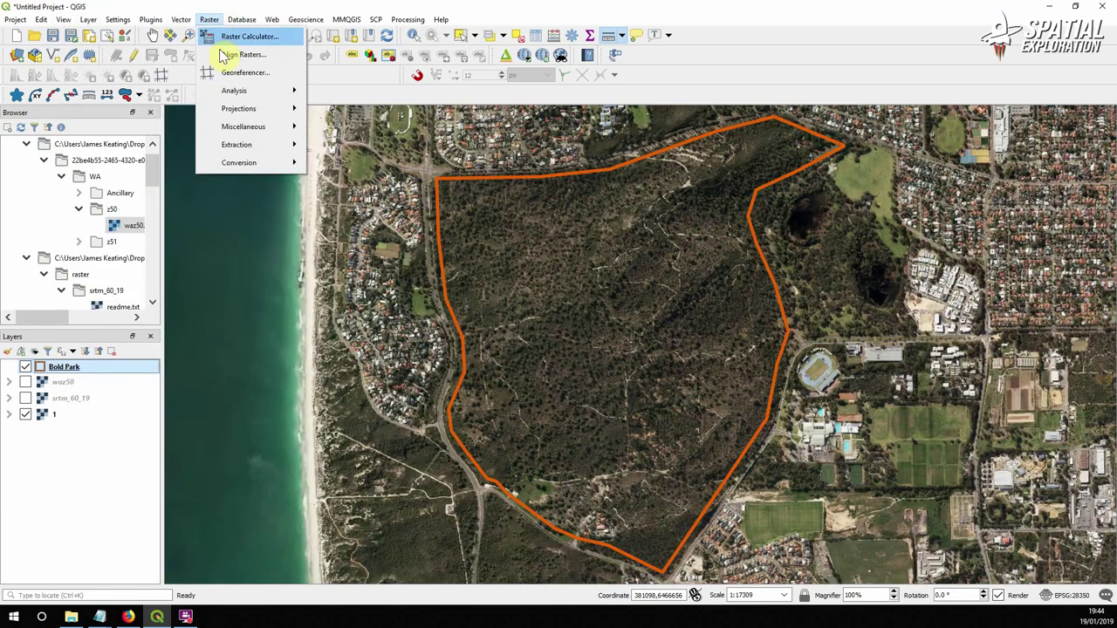
- Clip waz50 to the current canvas extent with Clip Raster by Extent
{"action": "mouse_move", "coordinate": [232, 145]}
{"action": "left_click", "coordinate": [339, 146]}
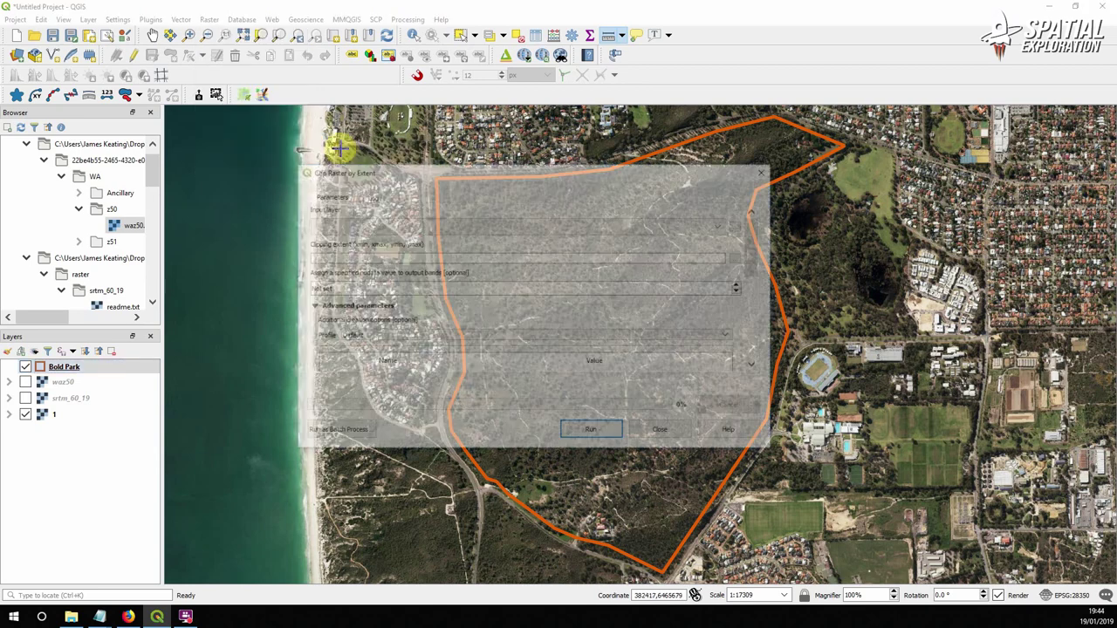
{"action": "left_click", "coordinate": [376, 227]}
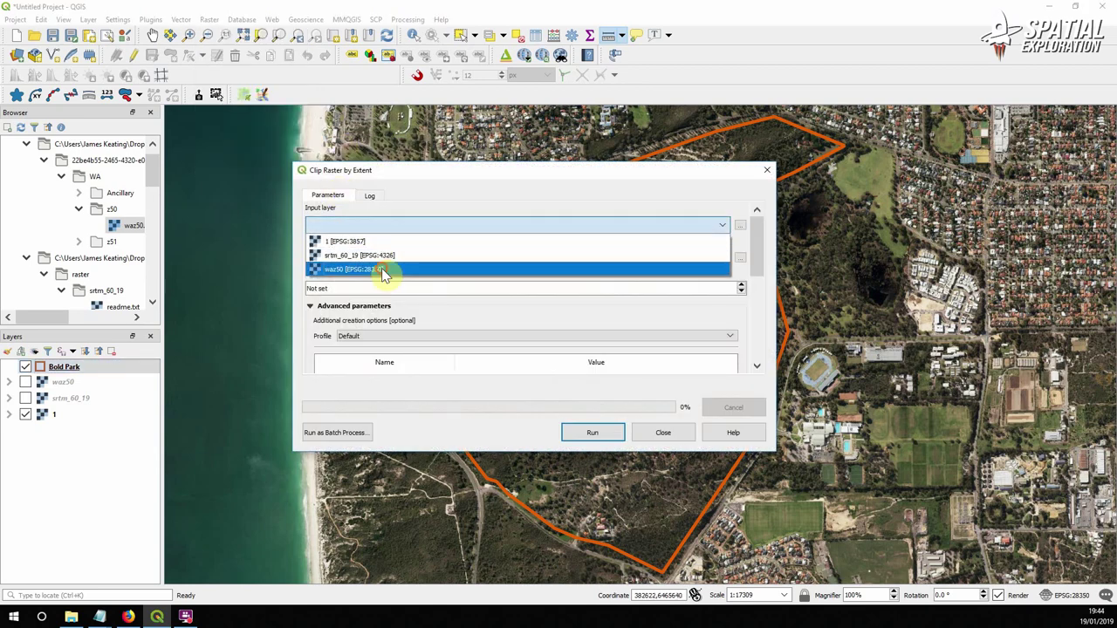
{"action": "left_click", "coordinate": [358, 269]}
{"action": "left_click", "coordinate": [739, 259]}
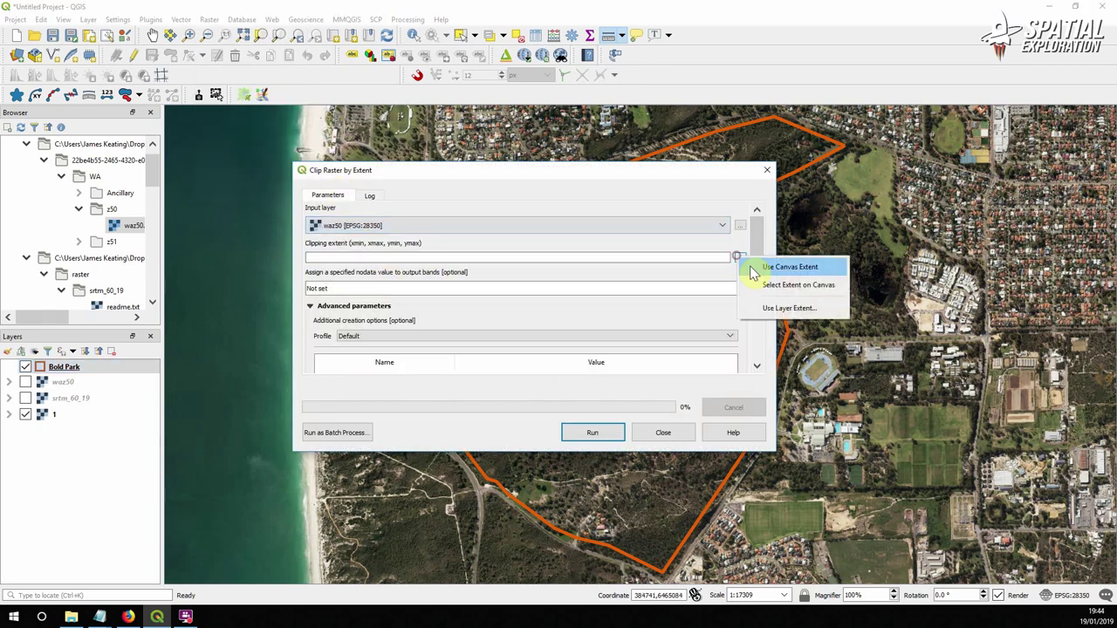
{"action": "left_click", "coordinate": [768, 271]}
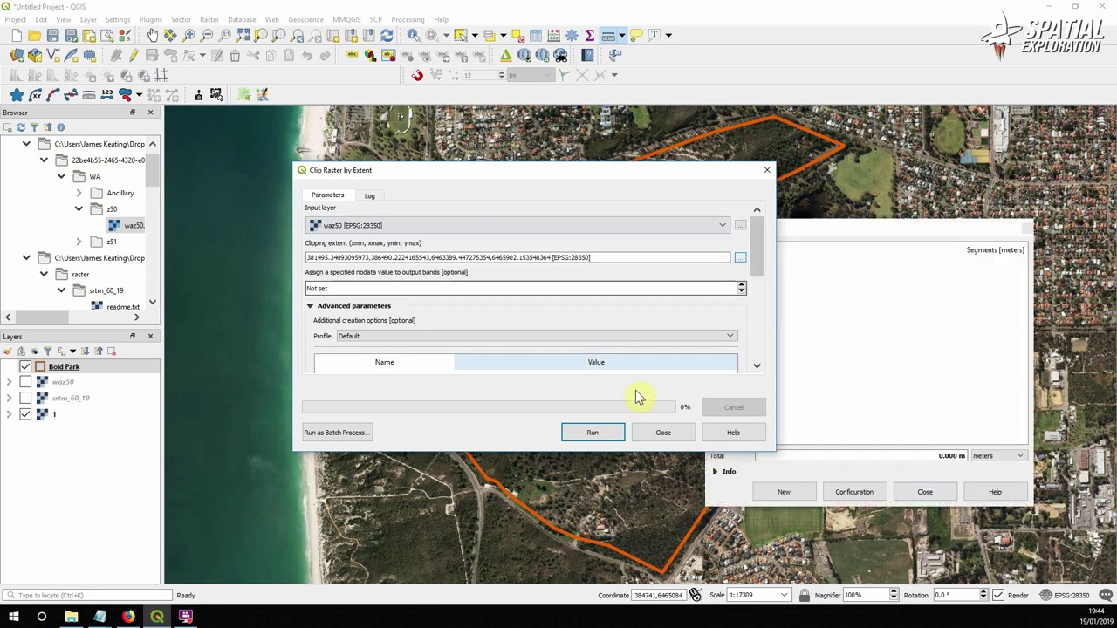
{"action": "left_click", "coordinate": [593, 433]}
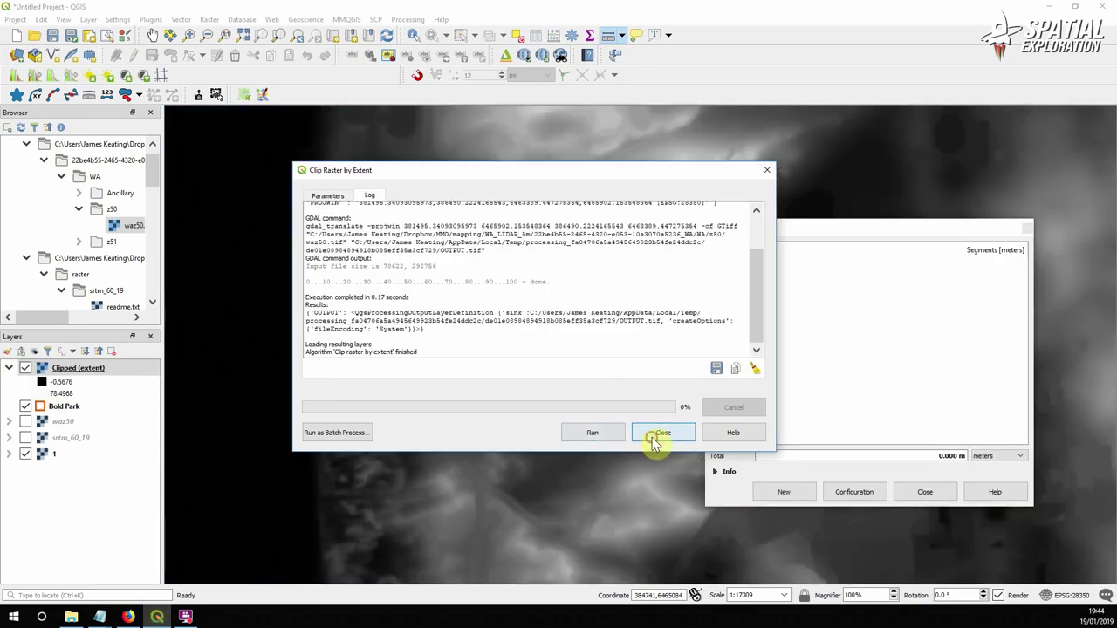
{"action": "left_click", "coordinate": [659, 434]}
{"action": "left_click", "coordinate": [924, 493]}
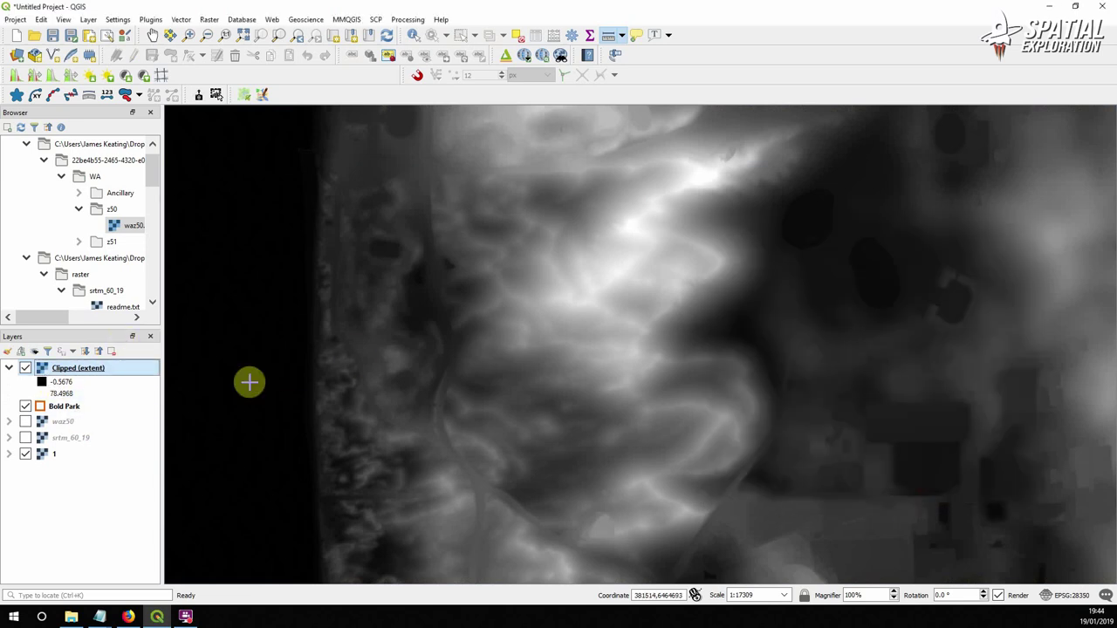
- Hide the Clipped (extent) layer and place it below Bold Park
{"action": "scroll", "coordinate": [445, 374], "scroll_direction": "down", "scroll_amount": 1}
{"action": "scroll", "coordinate": [478, 368], "scroll_direction": "up", "scroll_amount": 1}
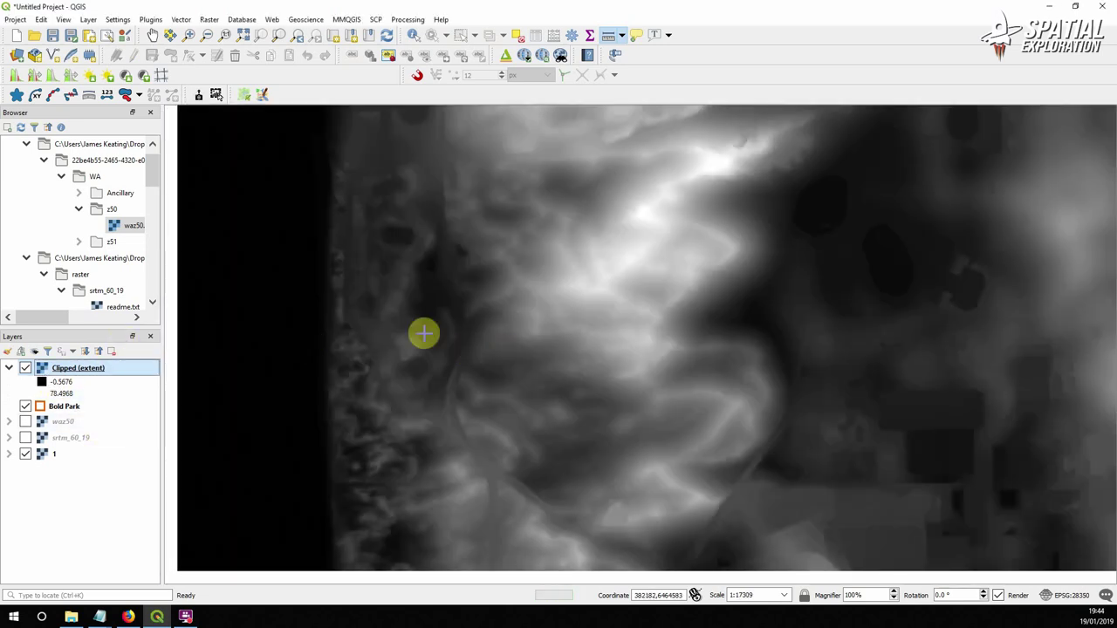
{"action": "left_click", "coordinate": [25, 367]}
{"action": "mouse_move", "coordinate": [66, 368]}
{"action": "left_mouse_down"}
{"action": "mouse_move", "coordinate": [75, 394]}
{"action": "mouse_move", "coordinate": [63, 422]}
{"action": "mouse_move", "coordinate": [66, 389]}
{"action": "left_mouse_up"}
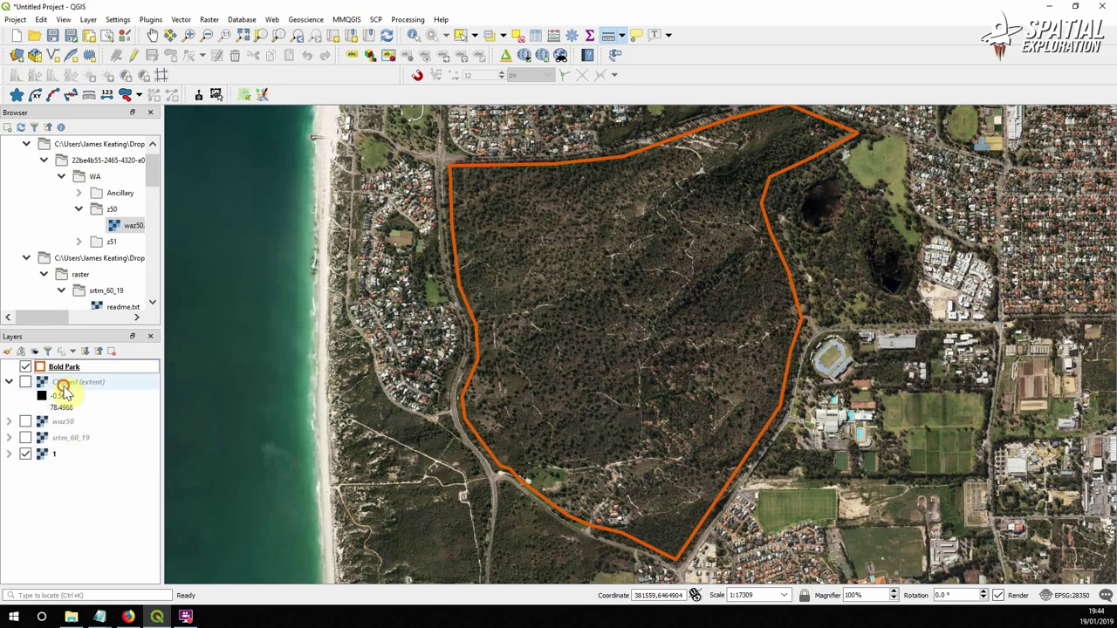
- Rename the Clipped (extent) layer to 'perth dem 5m'
{"action": "right_click", "coordinate": [61, 386]}
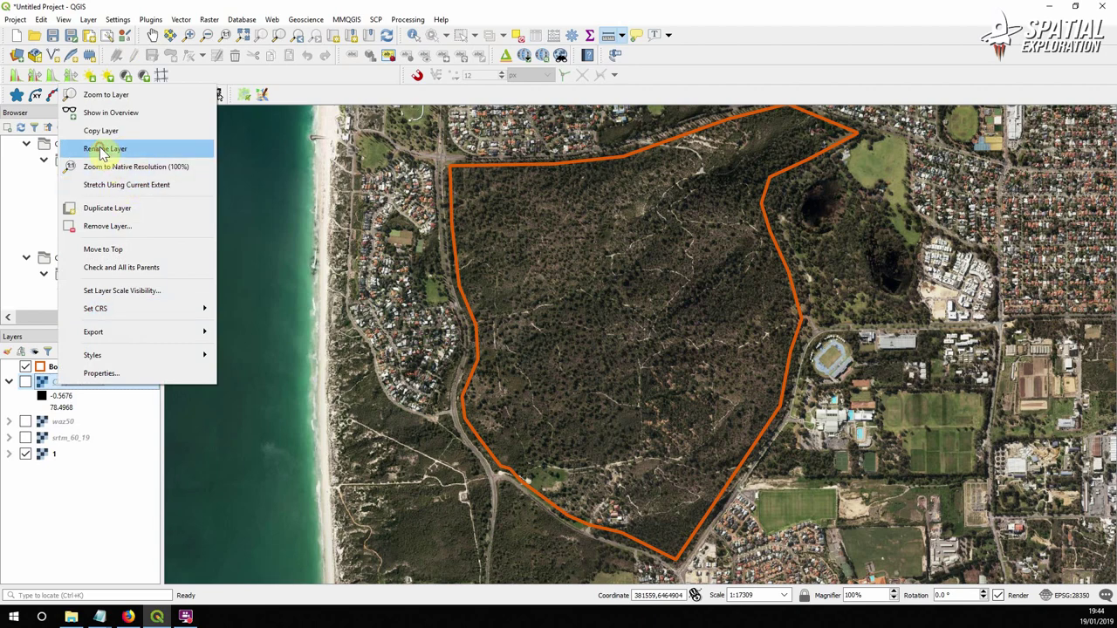
{"action": "left_click", "coordinate": [97, 148]}
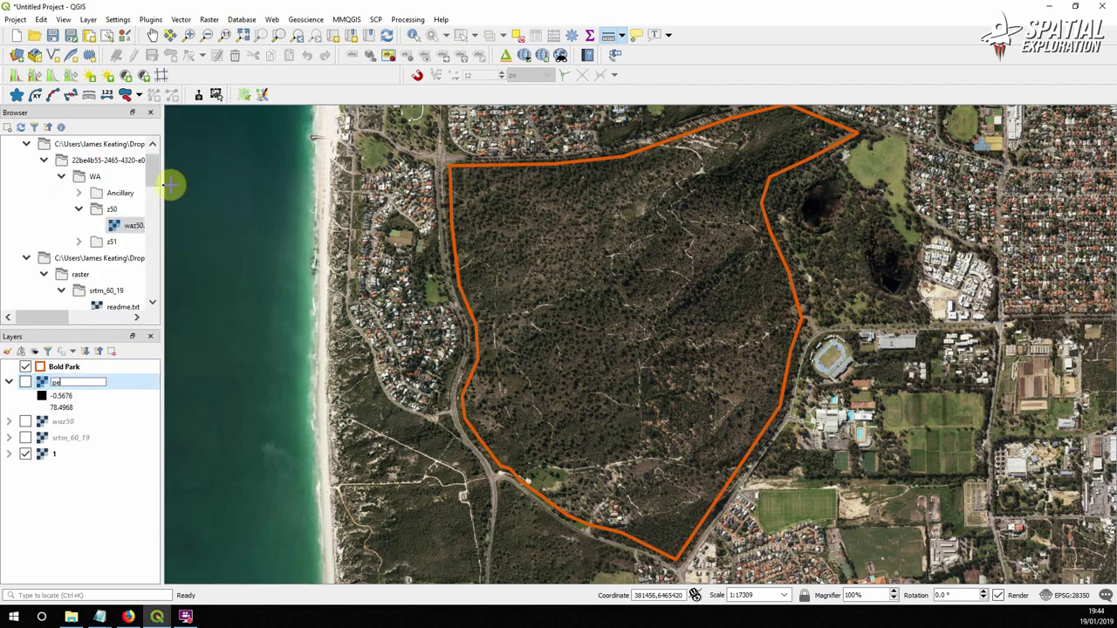
{"action": "type", "text": "perth dem 5m"}
{"action": "key", "text": "Return"}
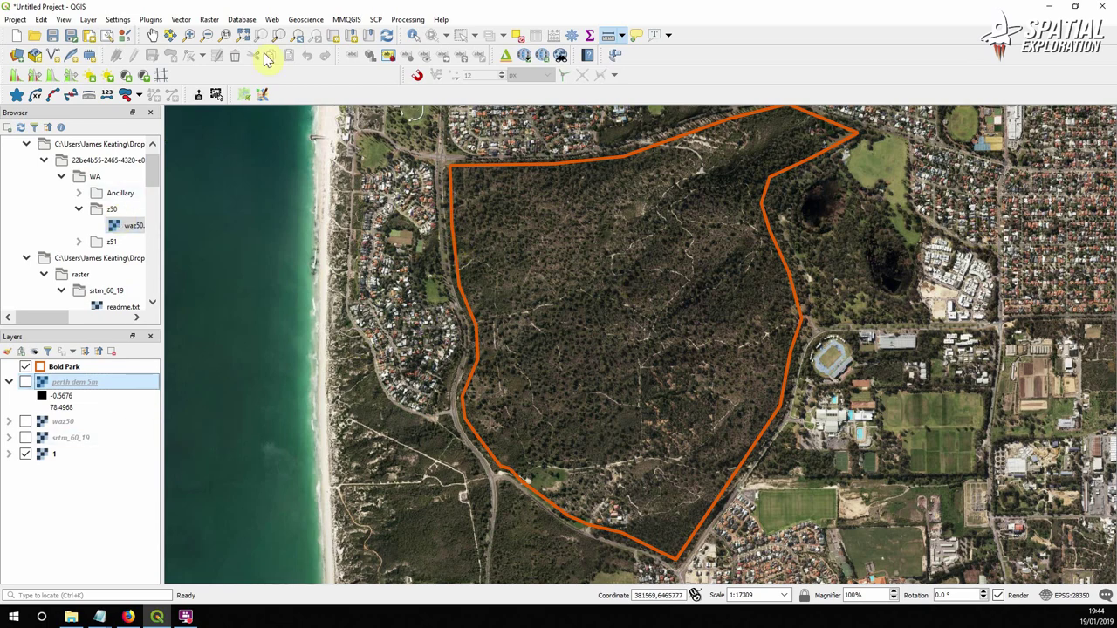
{"action": "left_click", "coordinate": [209, 19]}
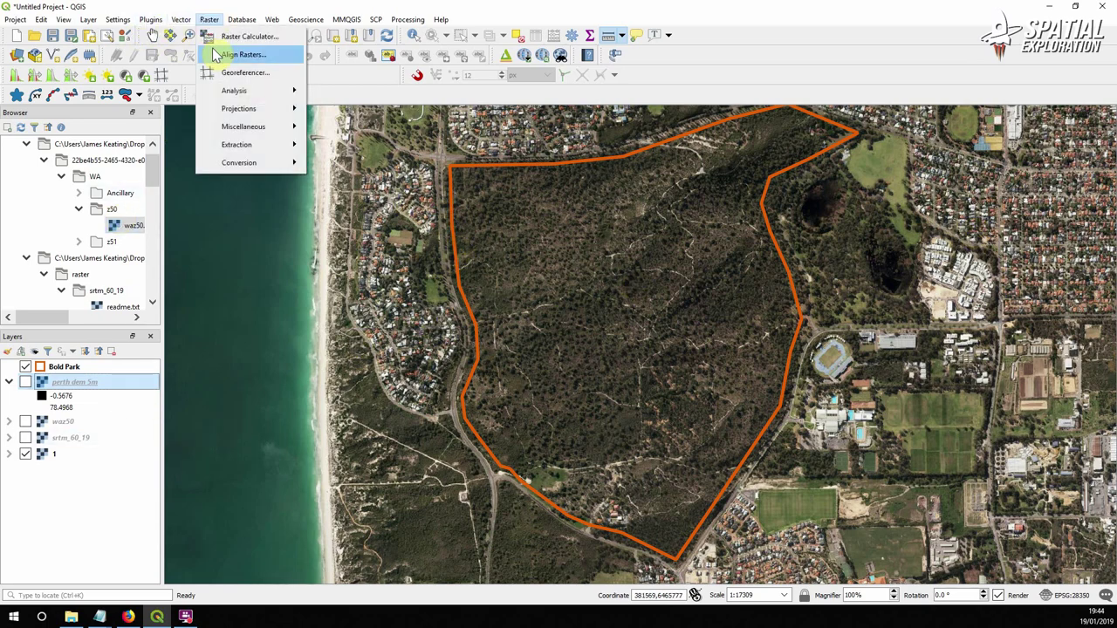
{"action": "mouse_move", "coordinate": [251, 98]}
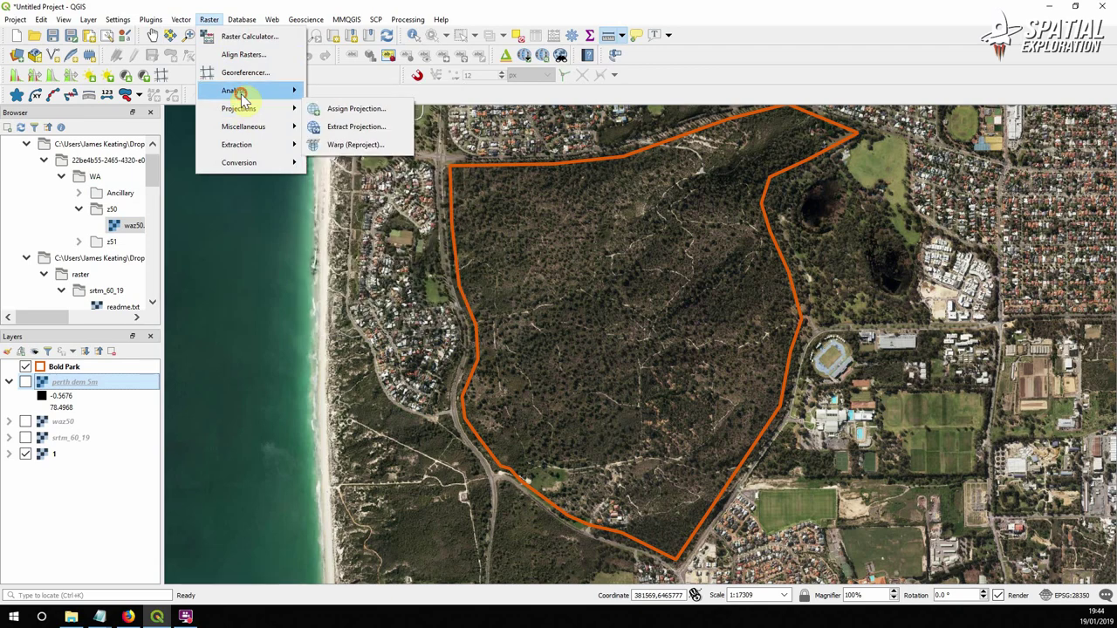
{"action": "left_click", "coordinate": [353, 200]}
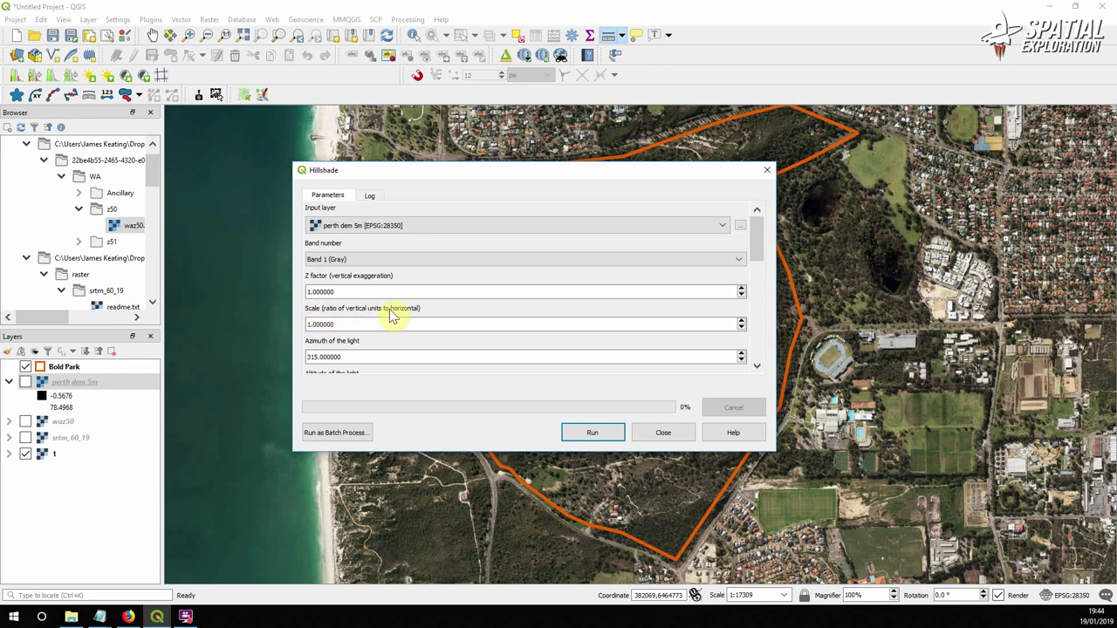
{"action": "mouse_move", "coordinate": [392, 318]}
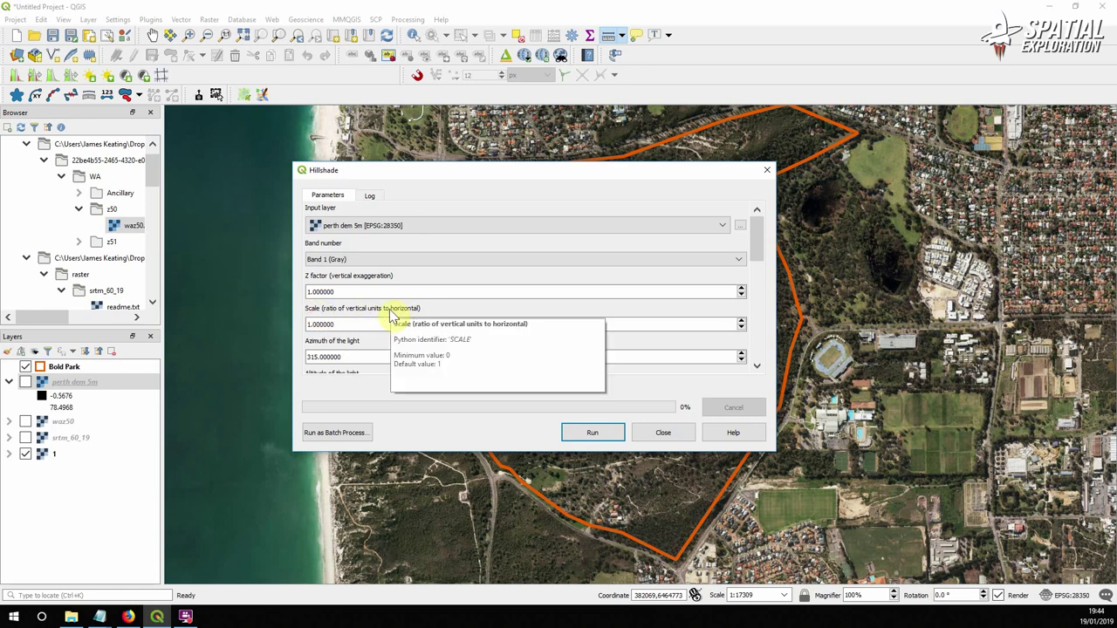
{"action": "left_click", "coordinate": [340, 324]}
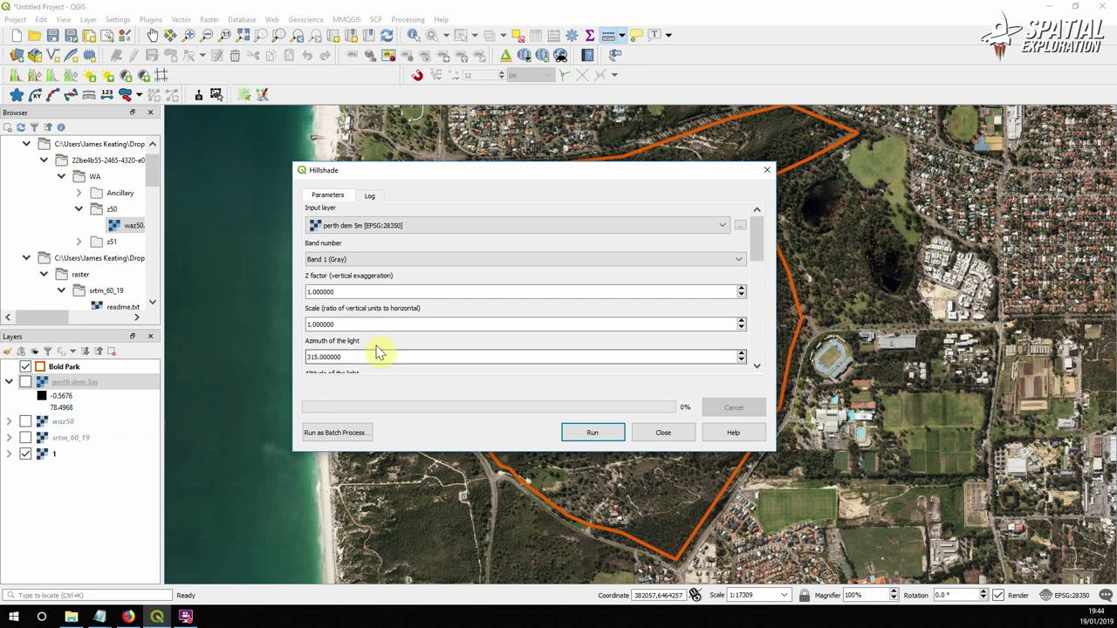
{"action": "left_click_drag", "start_coordinate": [349, 325], "coordinate": [306, 327]}
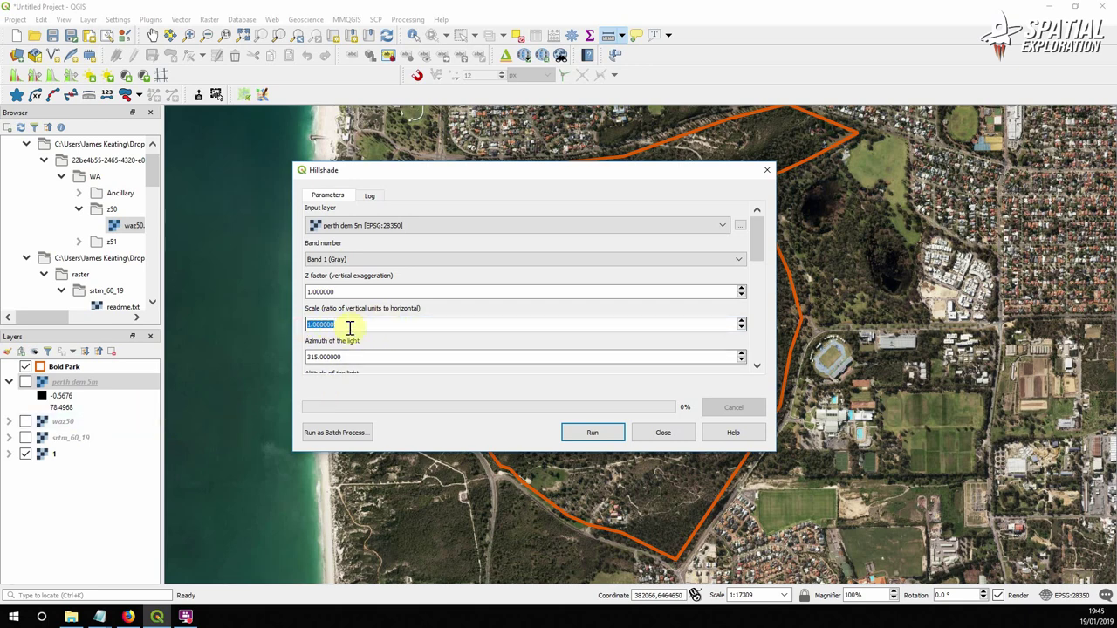
{"action": "left_click", "coordinate": [350, 229]}
{"action": "left_click", "coordinate": [349, 228]}
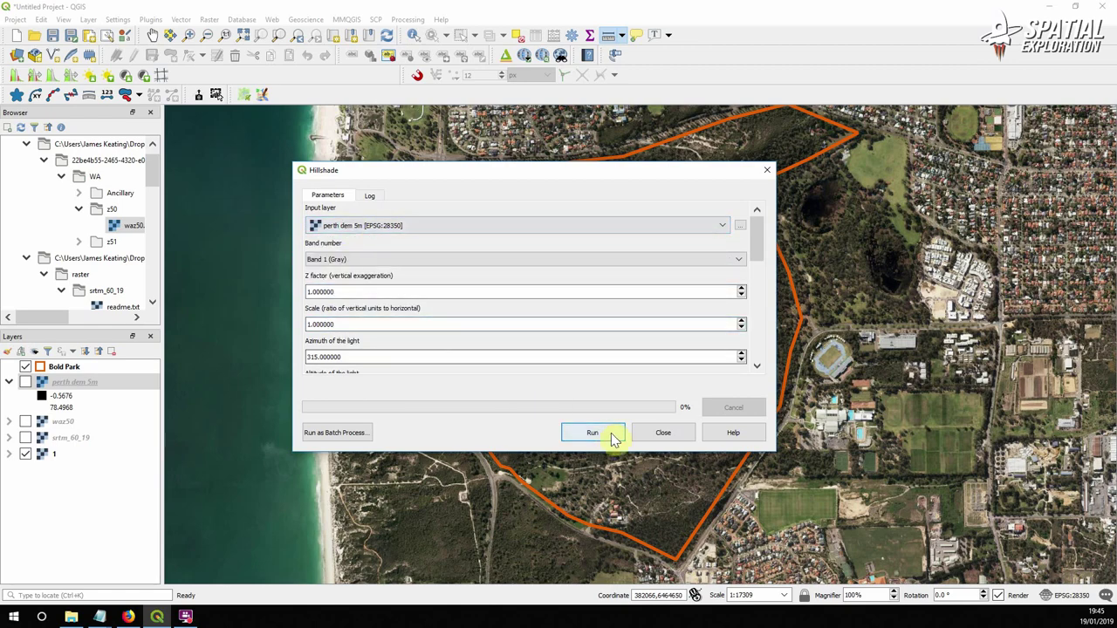
{"action": "left_click", "coordinate": [663, 433]}
{"action": "left_click", "coordinate": [85, 381]}
{"action": "right_click", "coordinate": [85, 382]}
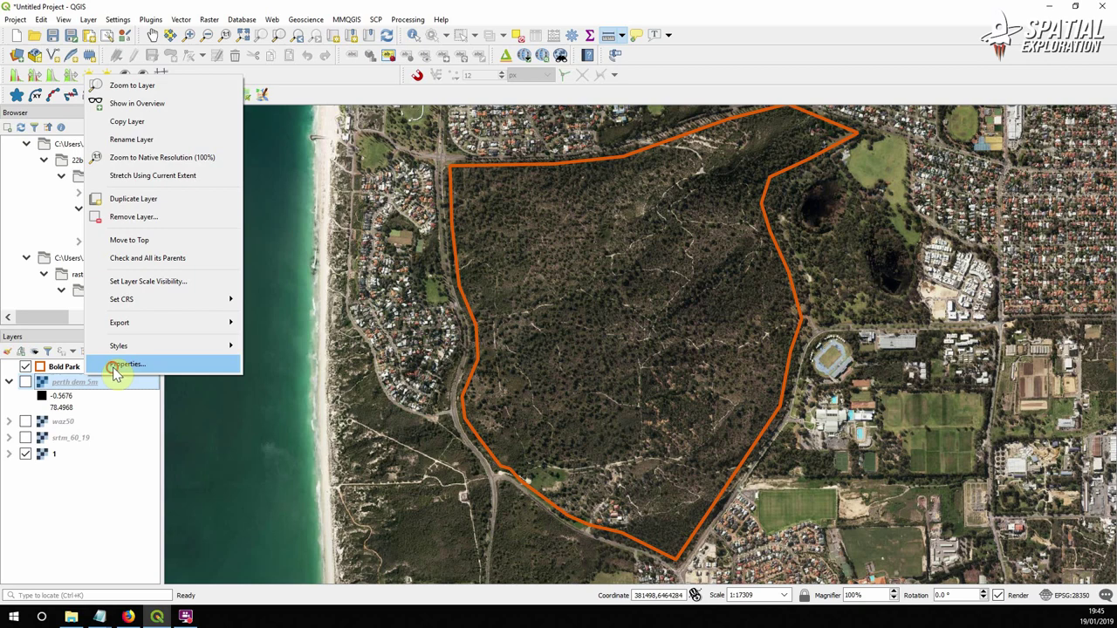
{"action": "left_click", "coordinate": [106, 372]}
{"action": "left_click", "coordinate": [171, 70]}
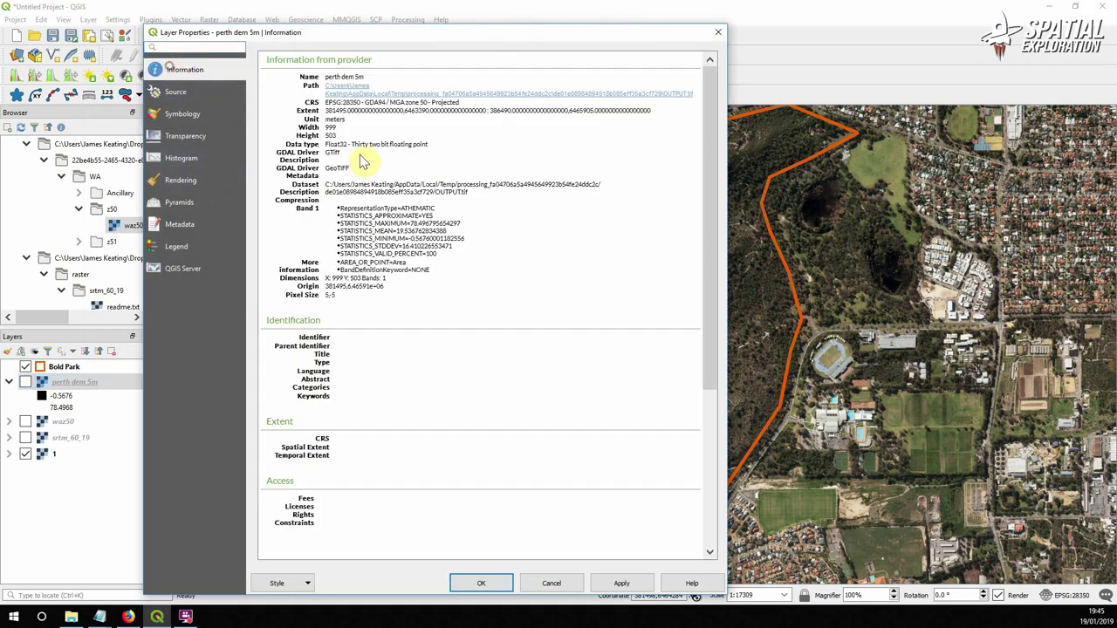
{"action": "left_click_drag", "start_coordinate": [348, 122], "coordinate": [303, 117]}
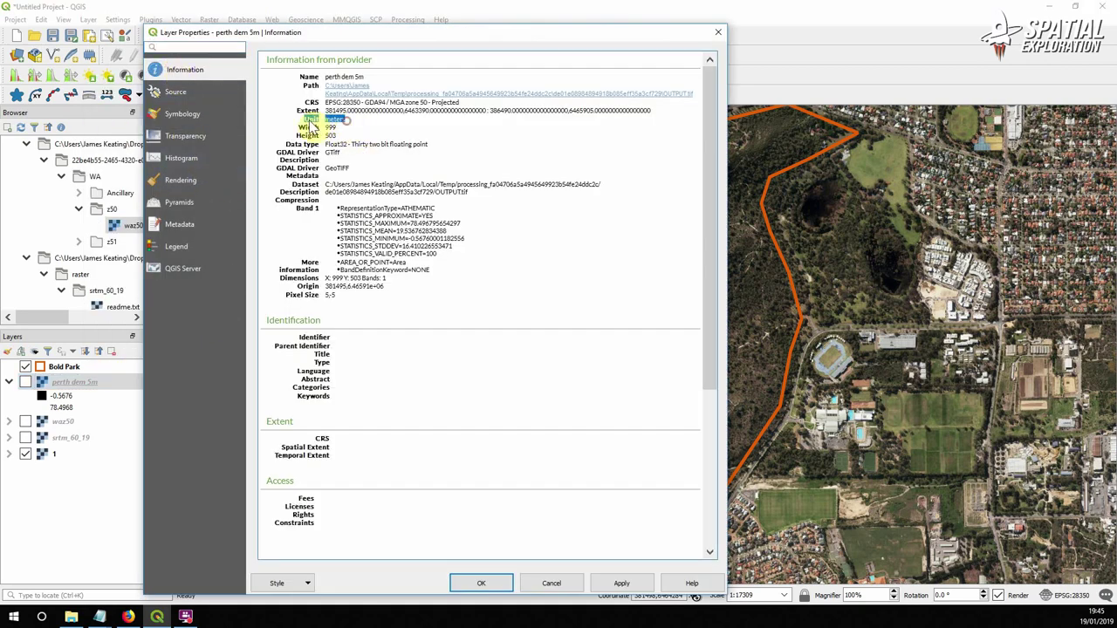
{"action": "left_click", "coordinate": [537, 585]}
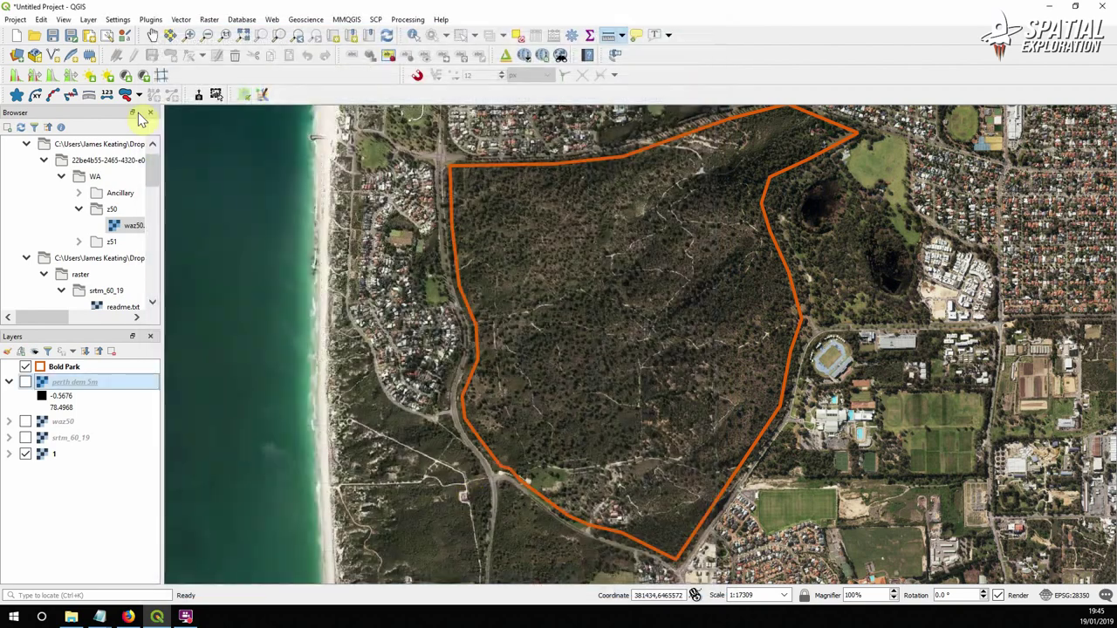
- Run Hillshade on perth dem 5m with a Z factor of 2
{"action": "left_click", "coordinate": [210, 19]}
{"action": "mouse_move", "coordinate": [271, 112]}
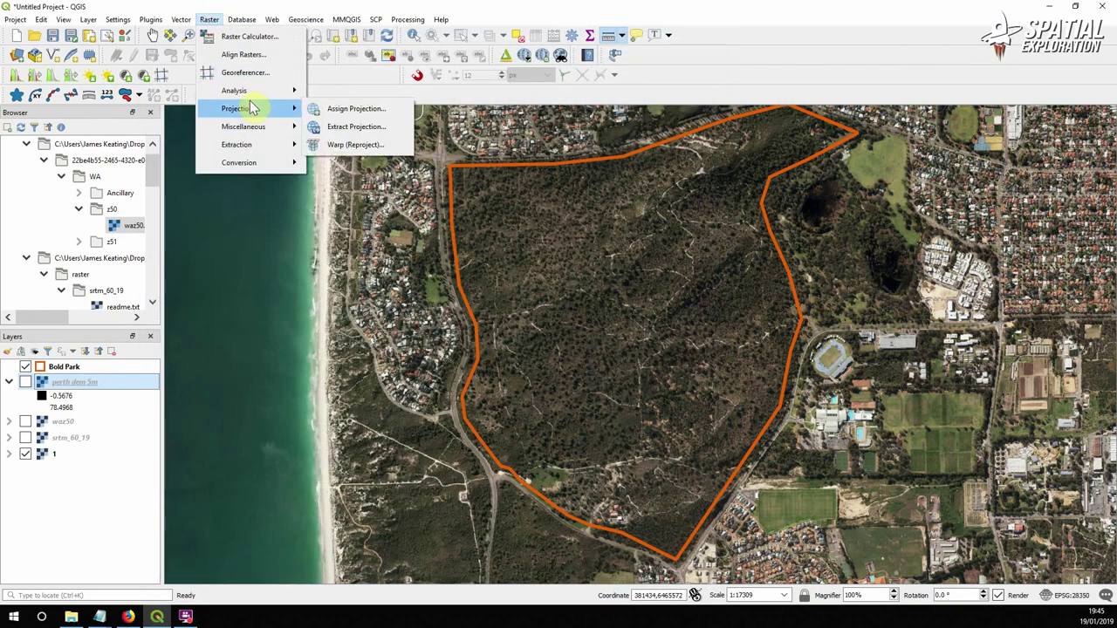
{"action": "mouse_move", "coordinate": [251, 93]}
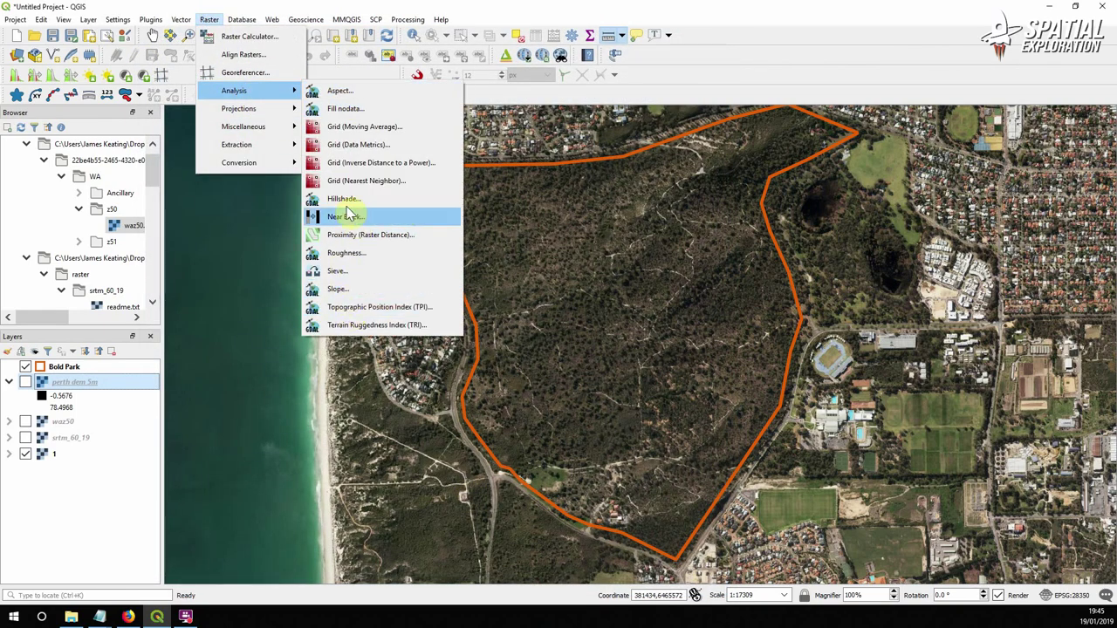
{"action": "left_click", "coordinate": [344, 199]}
{"action": "left_click", "coordinate": [349, 295]}
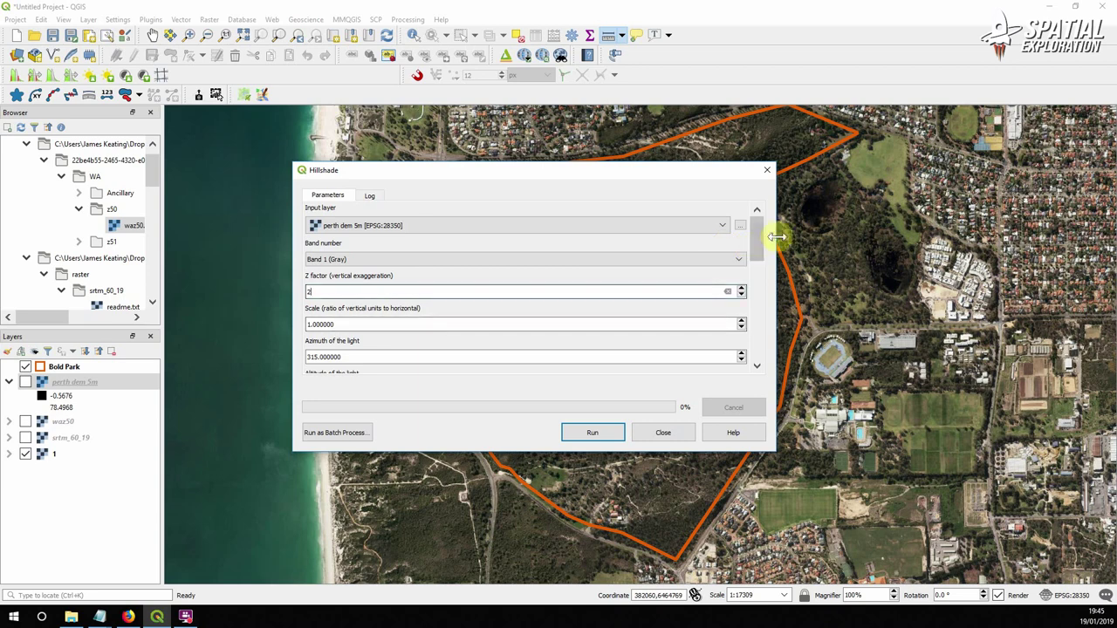
{"action": "left_click_drag", "start_coordinate": [756, 236], "coordinate": [752, 266]}
{"action": "left_click", "coordinate": [591, 430]}
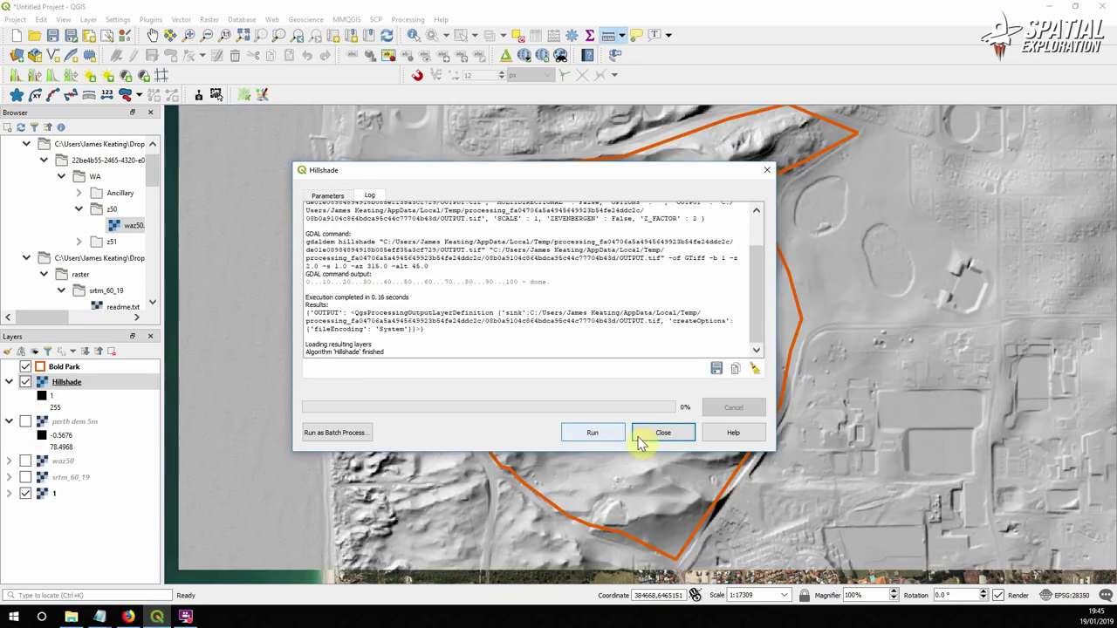
{"action": "left_click", "coordinate": [656, 433]}
- Collapse the Hillshade and perth dem 5m legends, move layer 1 above Hillshade, and rename it 'imagery'
{"action": "left_click", "coordinate": [59, 385]}
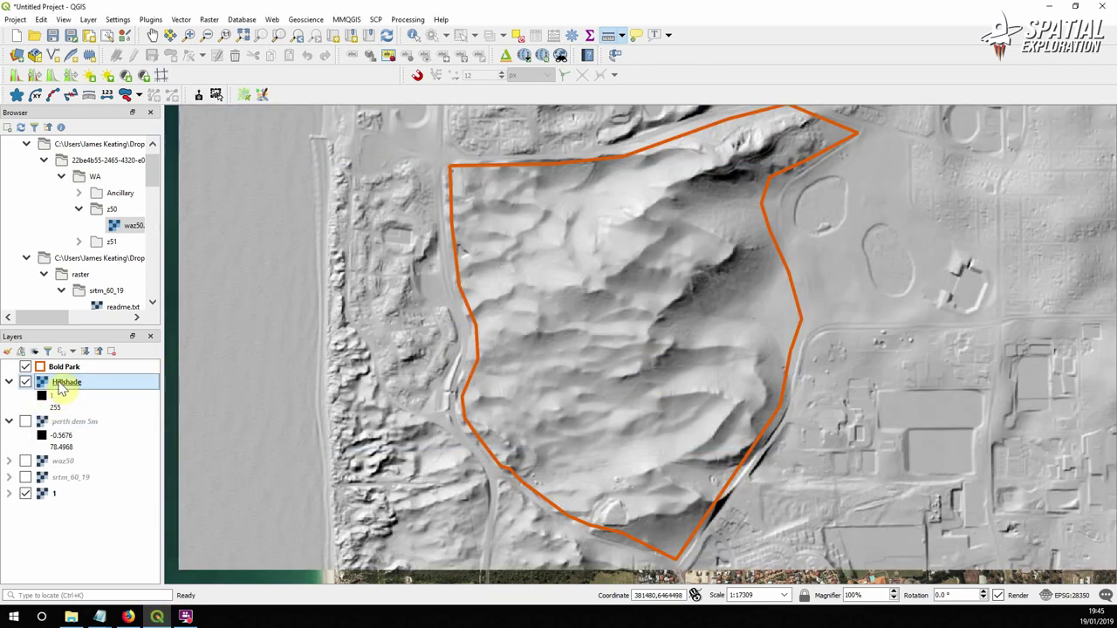
{"action": "left_click", "coordinate": [9, 382]}
{"action": "left_click", "coordinate": [9, 398]}
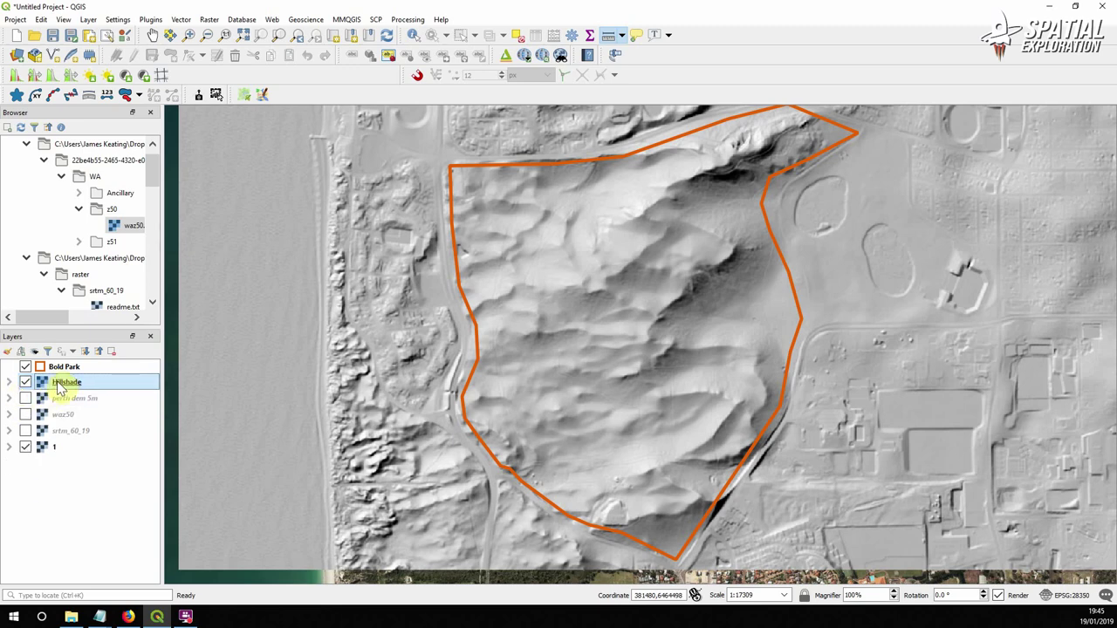
{"action": "left_click_drag", "start_coordinate": [44, 447], "coordinate": [64, 385]}
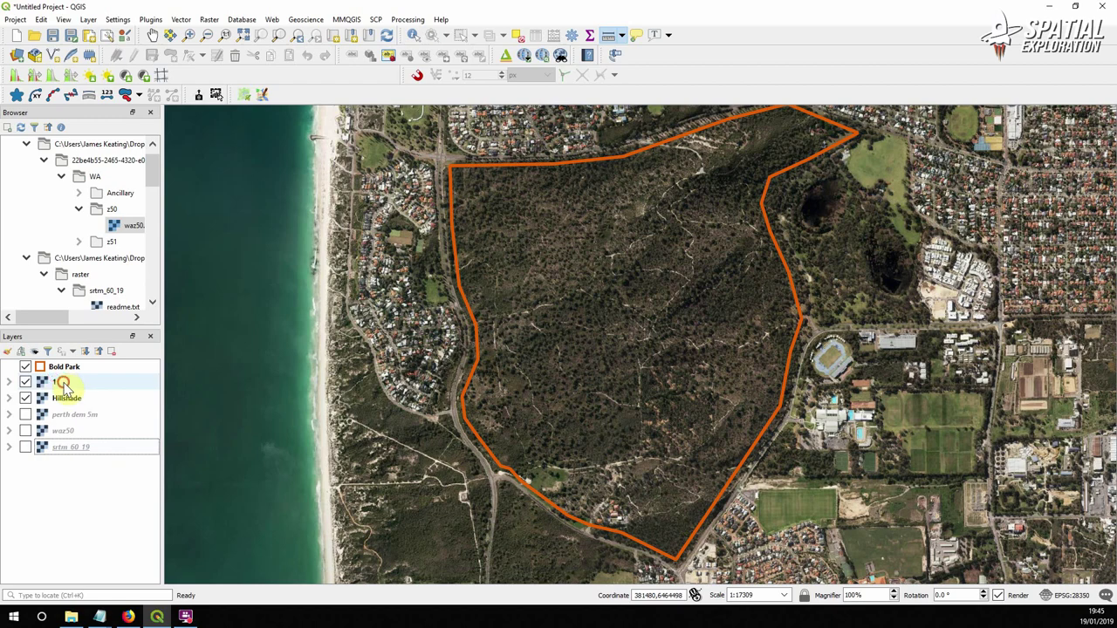
{"action": "right_click", "coordinate": [63, 383]}
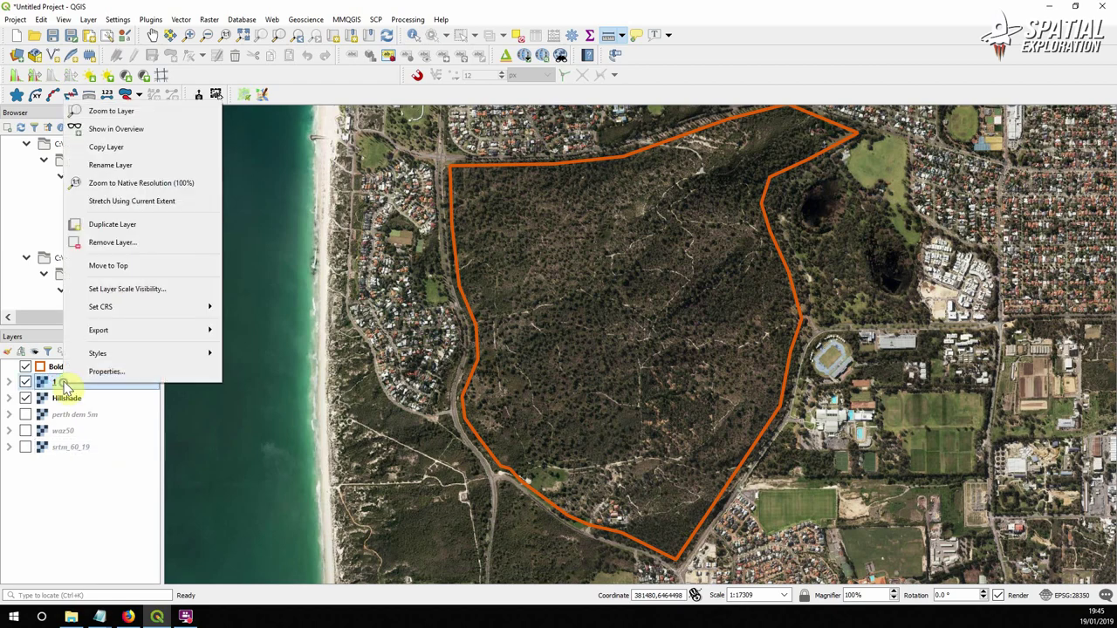
{"action": "left_click", "coordinate": [98, 173]}
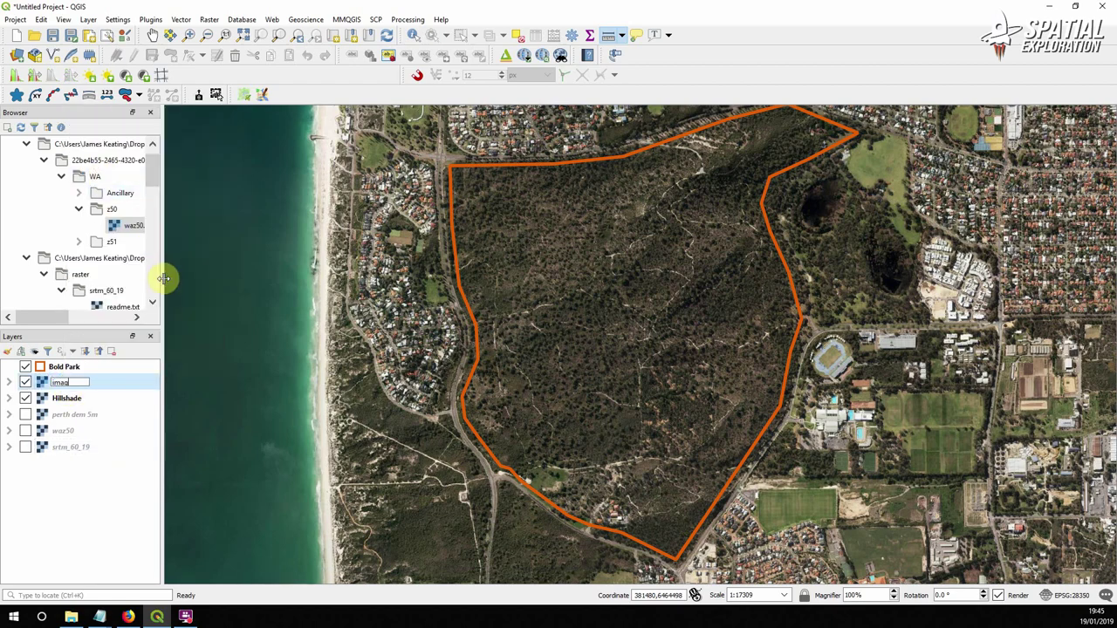
- Set the Hillshade layer's brightness to 45 and contrast to 20
{"action": "double_click", "coordinate": [74, 398]}
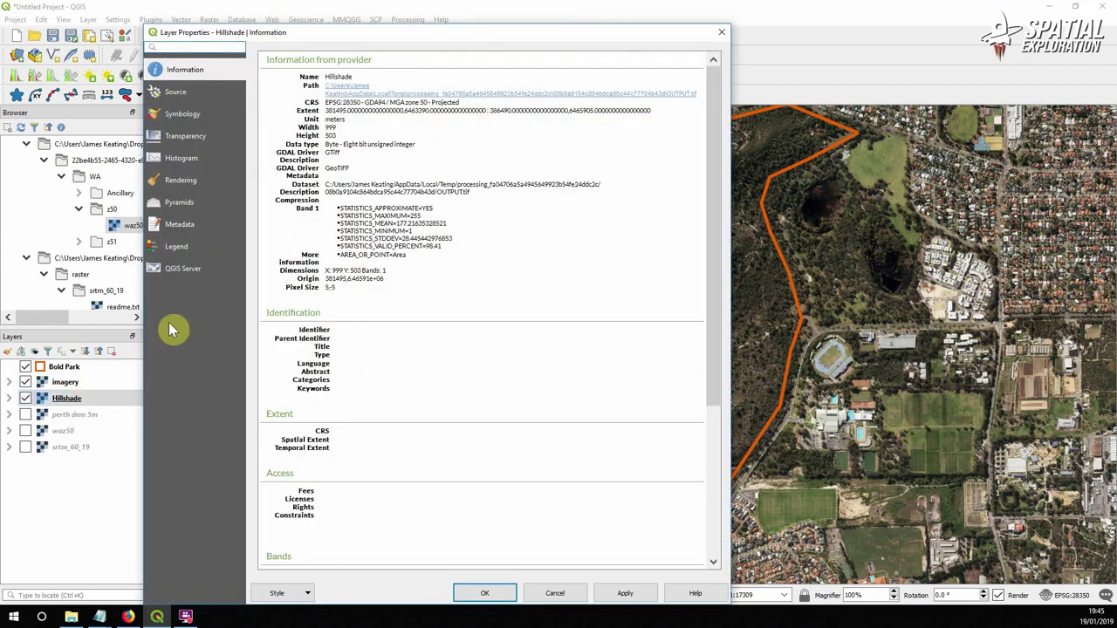
{"action": "left_click", "coordinate": [180, 116]}
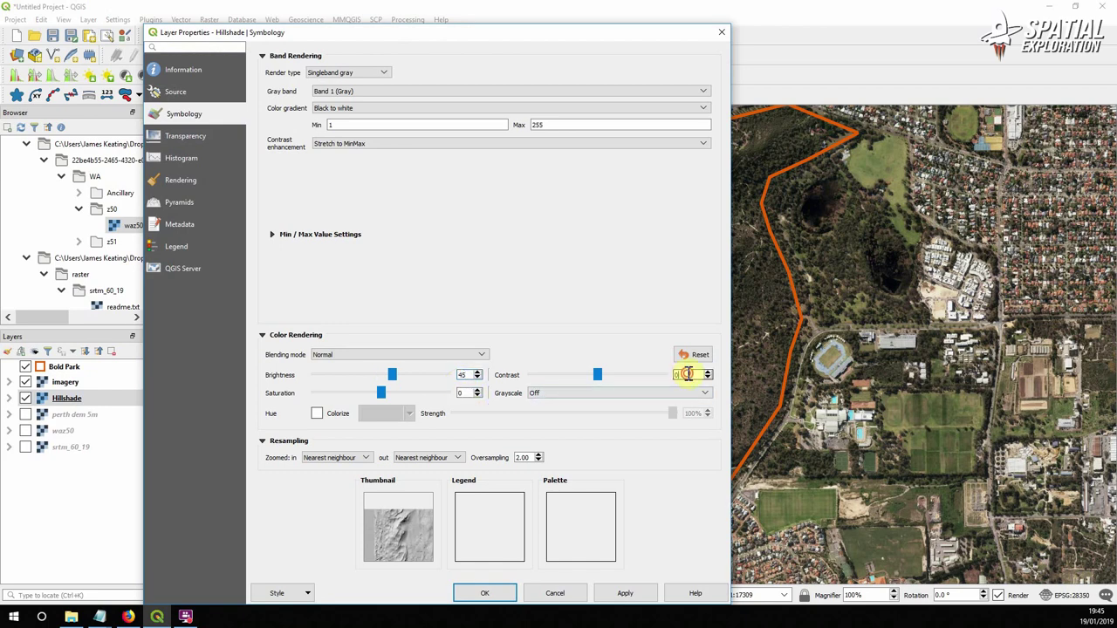
{"action": "left_click", "coordinate": [616, 598]}
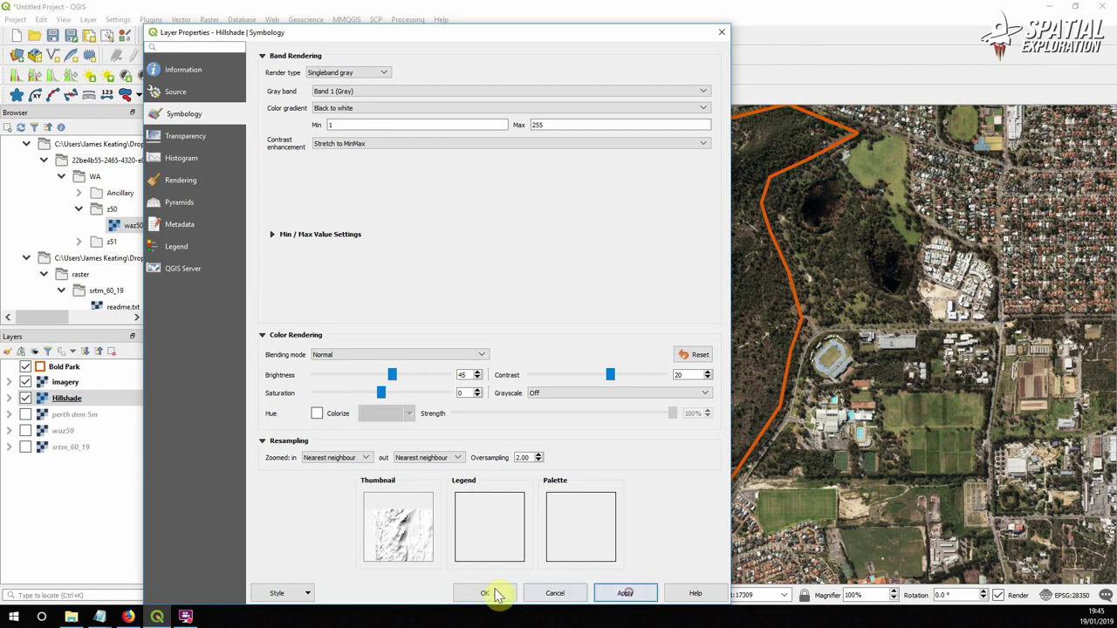
{"action": "left_click", "coordinate": [464, 594]}
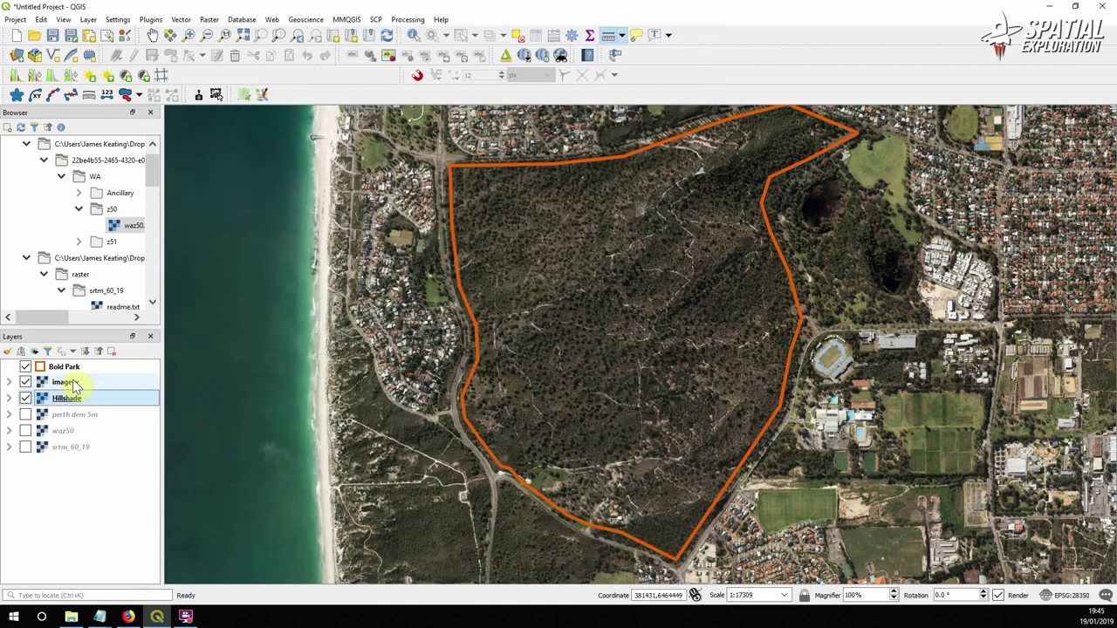
{"action": "double_click", "coordinate": [75, 384]}
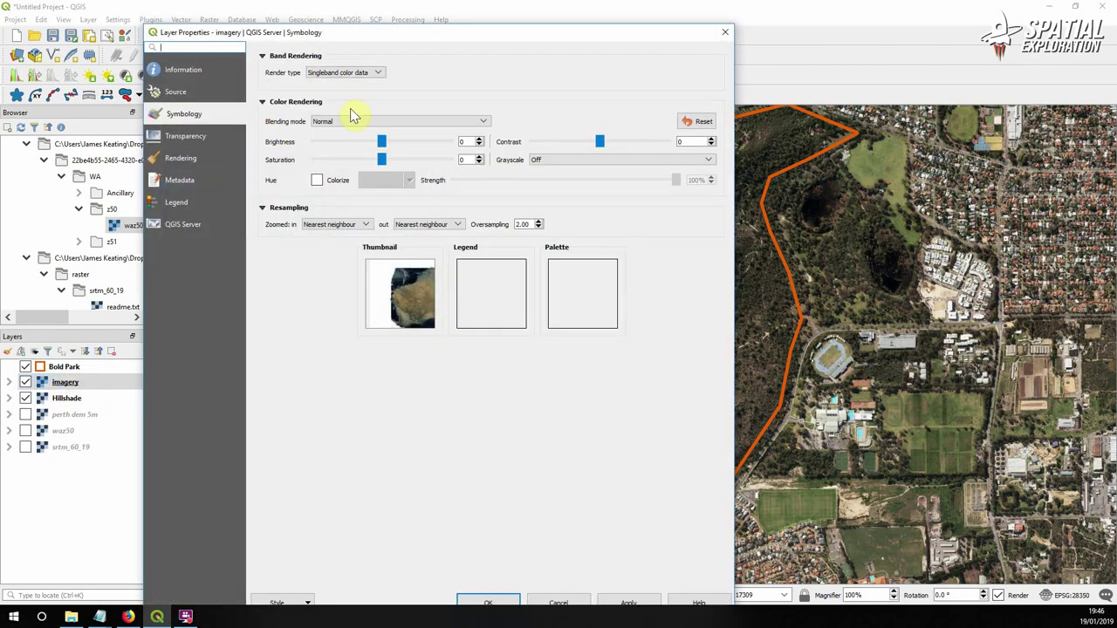
- Set the imagery layer's blending mode to Multiply and apply it
{"action": "left_click", "coordinate": [353, 121]}
{"action": "left_click", "coordinate": [357, 179]}
{"action": "left_click", "coordinate": [602, 602]}
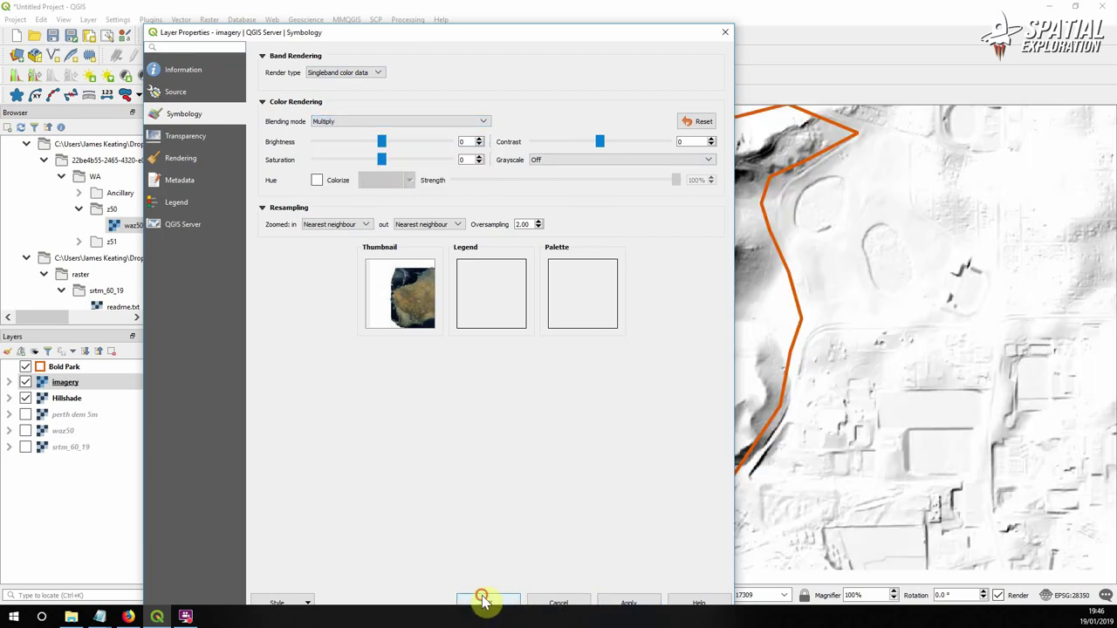
{"action": "left_click", "coordinate": [489, 603]}
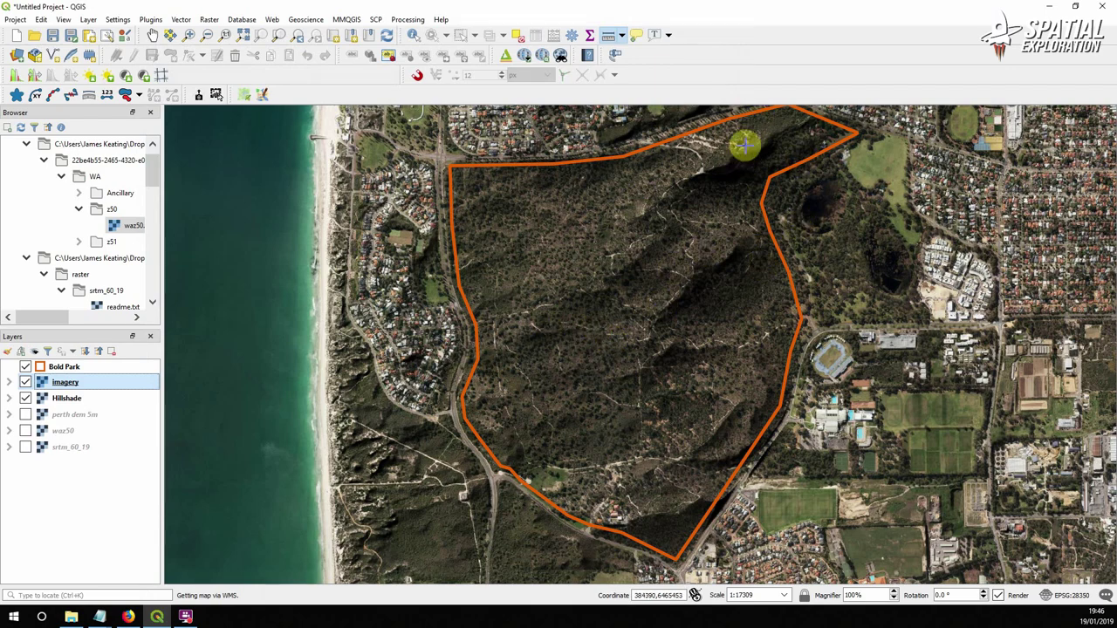
- Recentre Bold Park on the map and toggle the Hillshade off and on to compare
{"action": "left_click", "coordinate": [153, 37]}
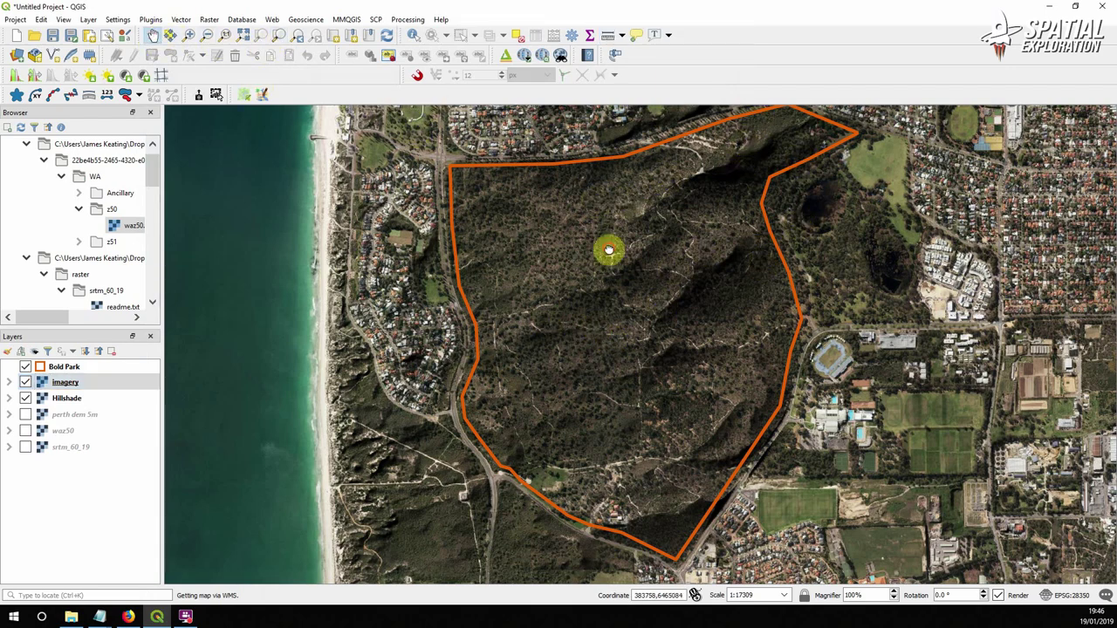
{"action": "left_click_drag", "start_coordinate": [603, 247], "coordinate": [588, 259]}
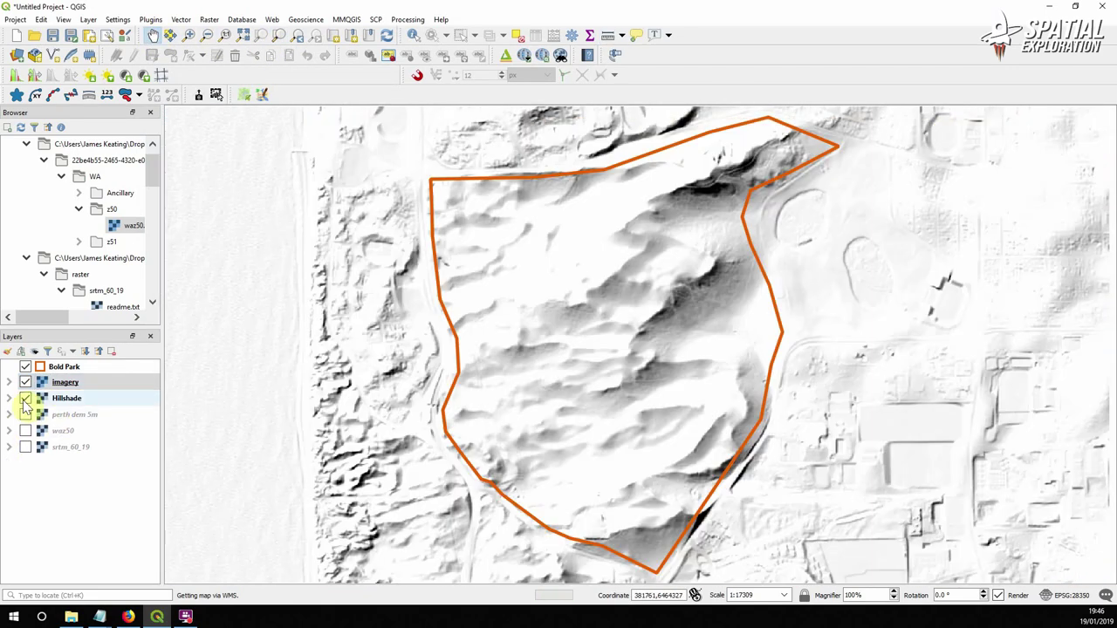
{"action": "left_click", "coordinate": [25, 399]}
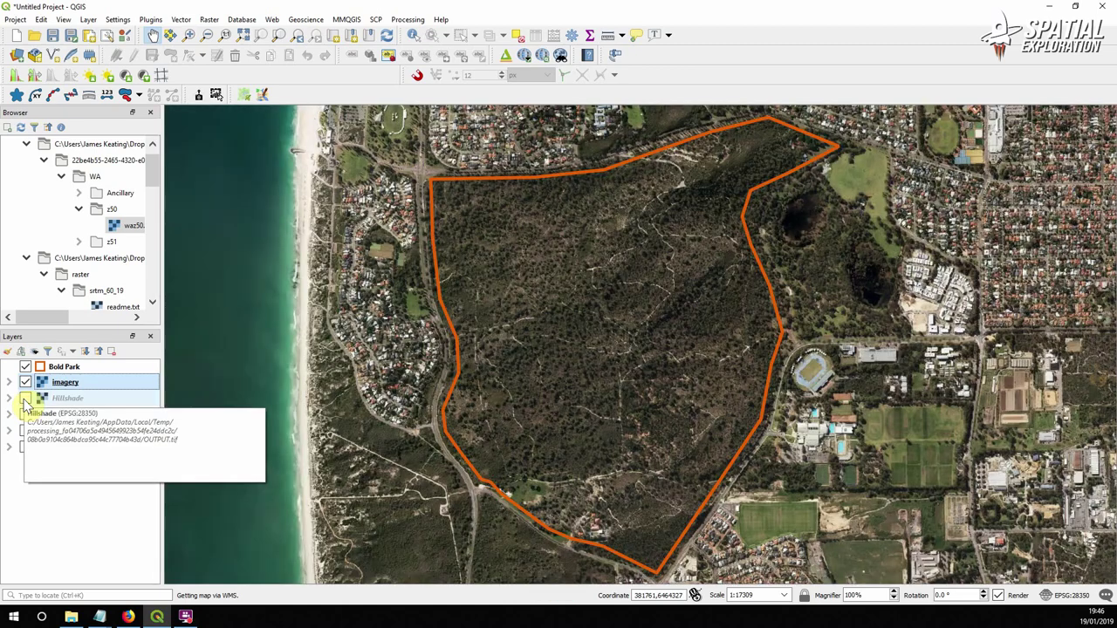
{"action": "left_click", "coordinate": [25, 399]}
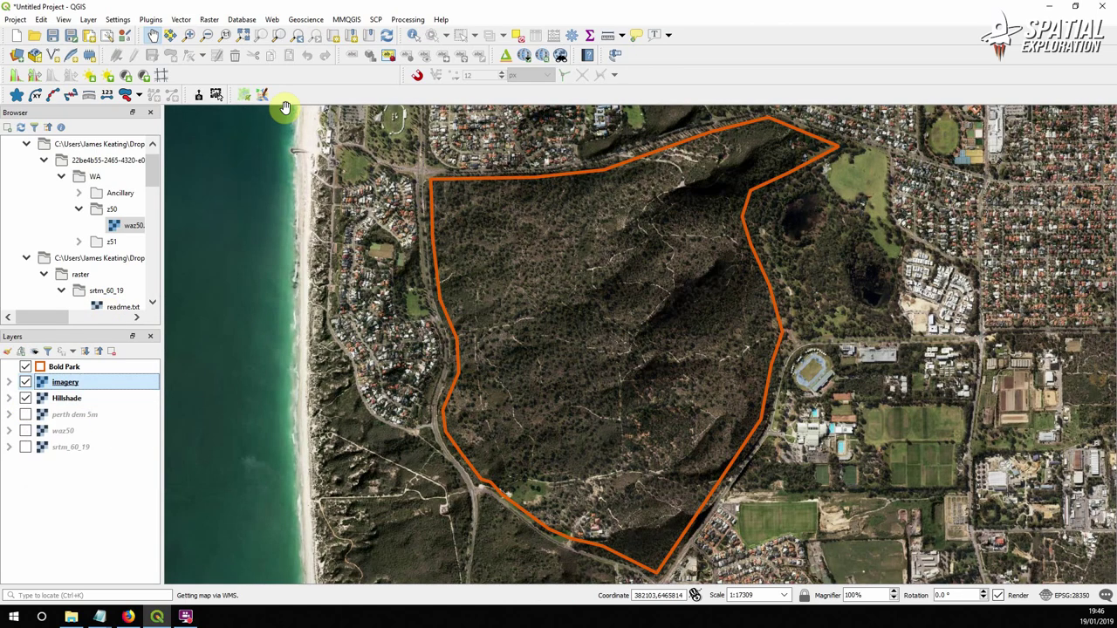
{"action": "left_click", "coordinate": [272, 21]}
- Launch Web > Qgis2threejs Exporter and enable waz50 as the DEM terrain layer
{"action": "mouse_move", "coordinate": [285, 62]}
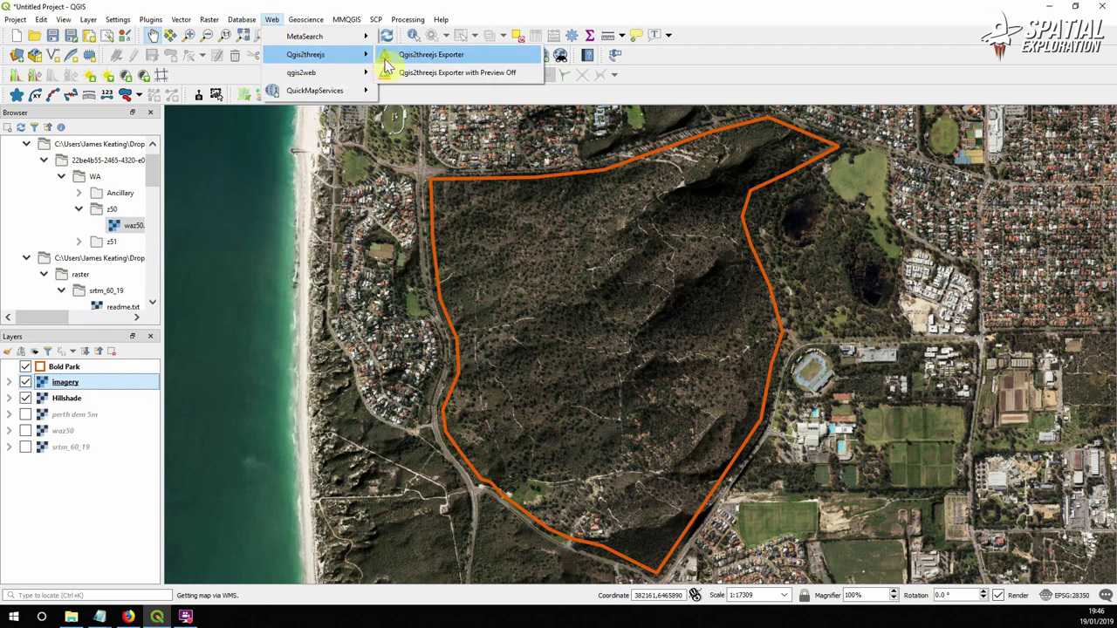
{"action": "mouse_move", "coordinate": [142, 24]}
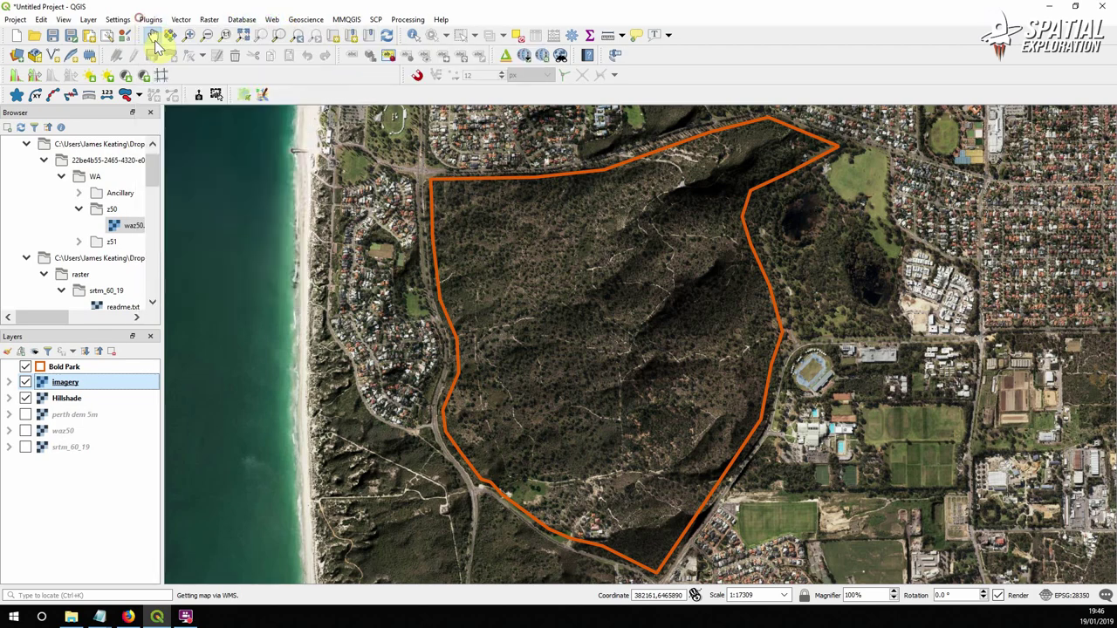
{"action": "left_click", "coordinate": [150, 19]}
{"action": "mouse_move", "coordinate": [273, 21]}
{"action": "mouse_move", "coordinate": [291, 39]}
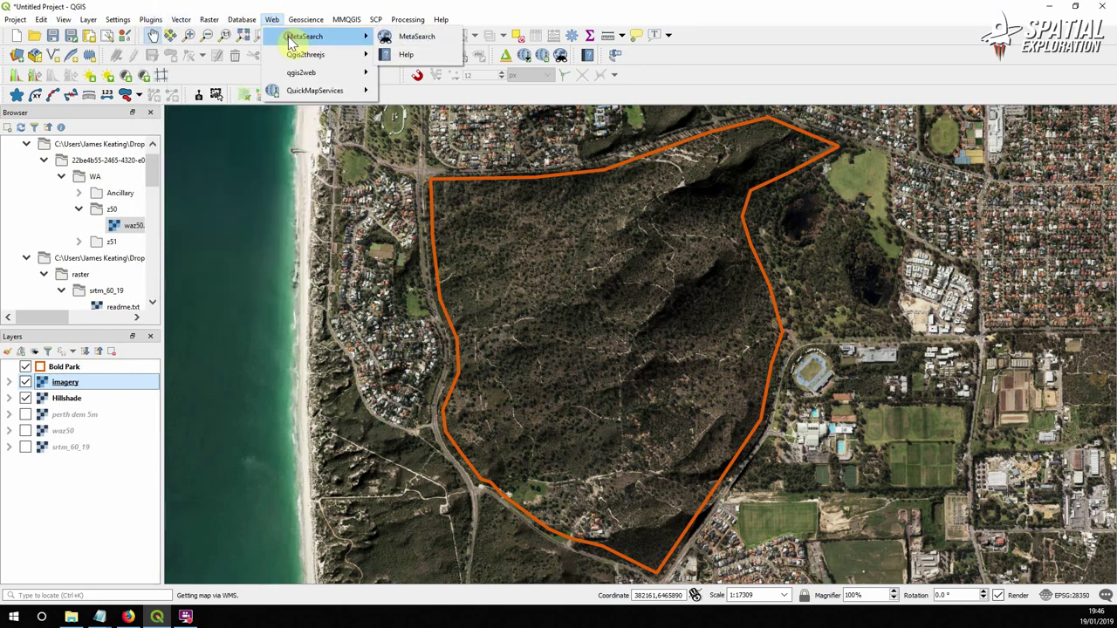
{"action": "left_click", "coordinate": [415, 54]}
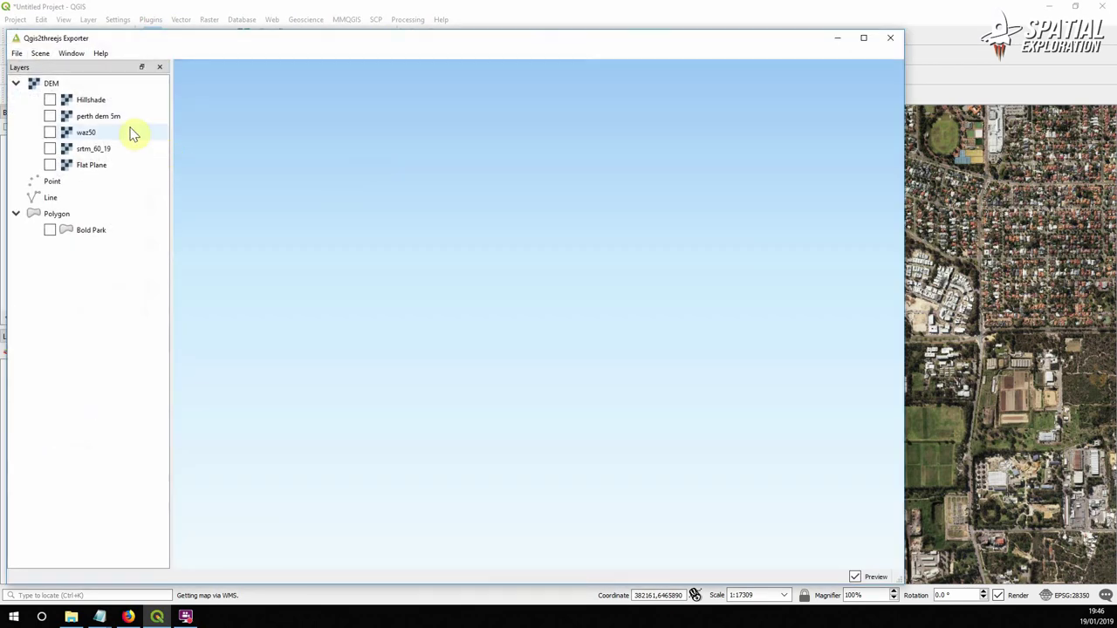
{"action": "left_click", "coordinate": [50, 134]}
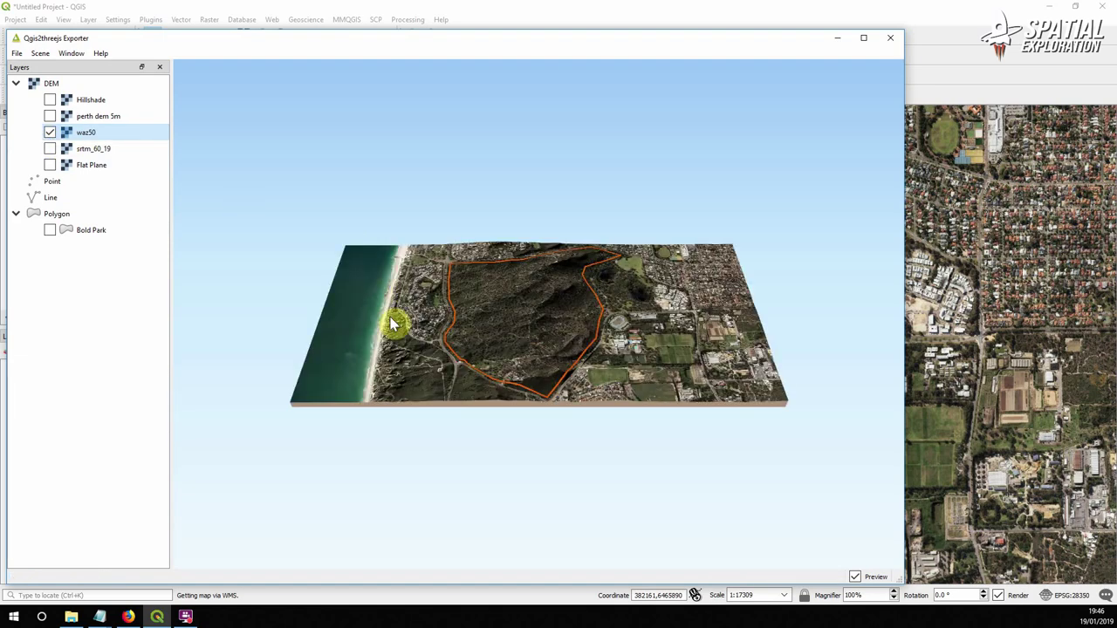
{"action": "left_click", "coordinate": [40, 54]}
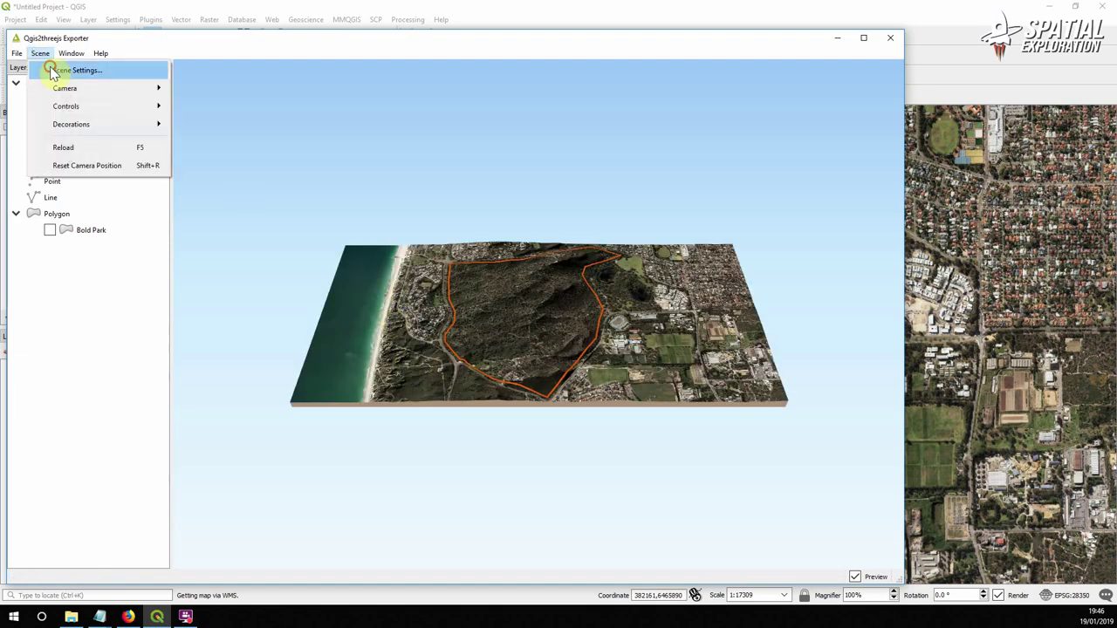
- In Scene Settings, replace the sky with a solid #000000 black background and apply it
{"action": "left_click", "coordinate": [52, 70]}
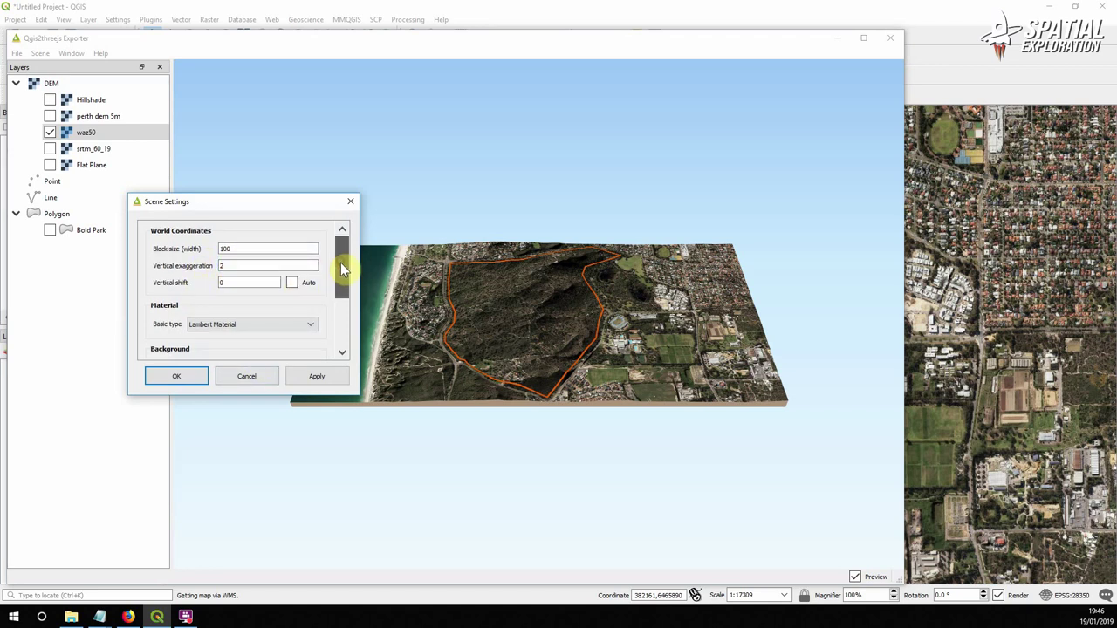
{"action": "left_click_drag", "start_coordinate": [342, 267], "coordinate": [338, 305]}
{"action": "left_click", "coordinate": [159, 291]}
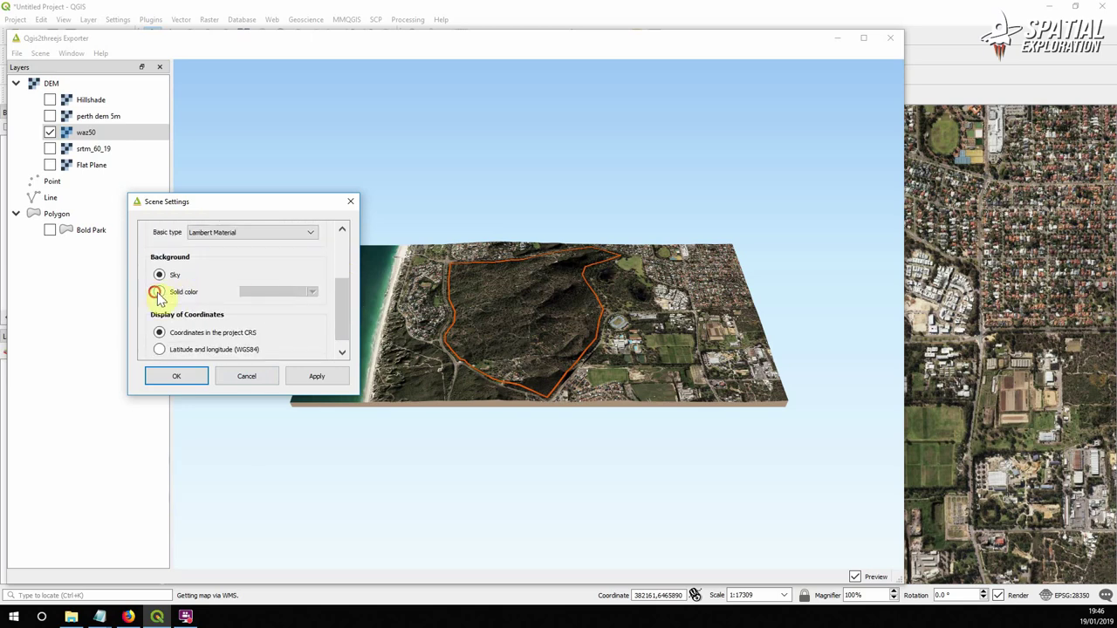
{"action": "left_click", "coordinate": [299, 292]}
{"action": "left_click", "coordinate": [590, 211]}
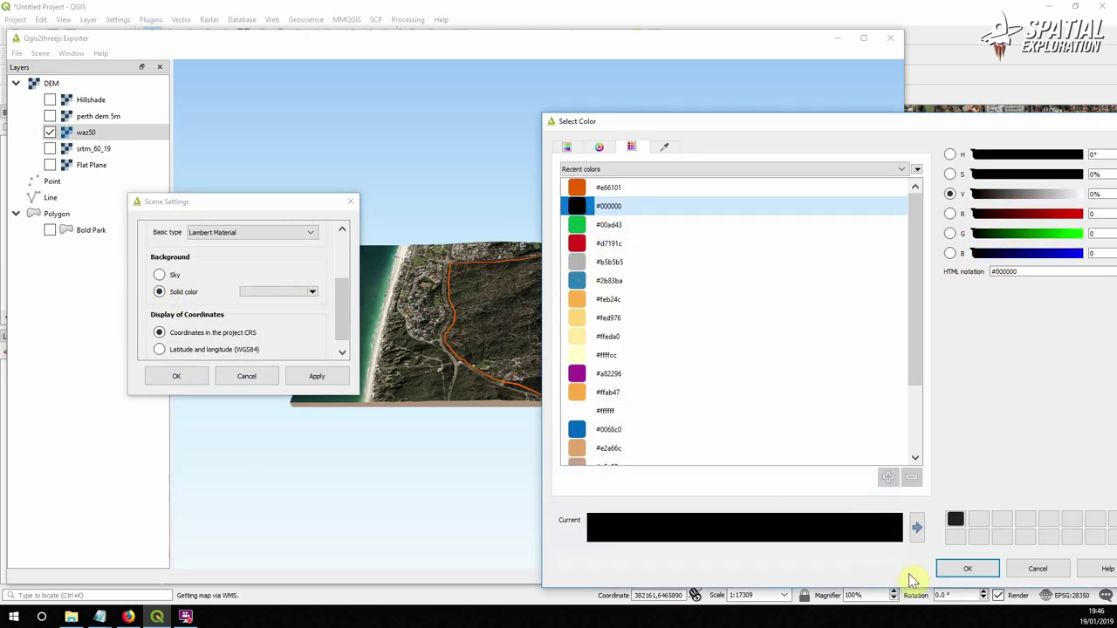
{"action": "left_click", "coordinate": [954, 573]}
{"action": "scroll", "coordinate": [346, 321], "scroll_direction": "down", "scroll_amount": 1}
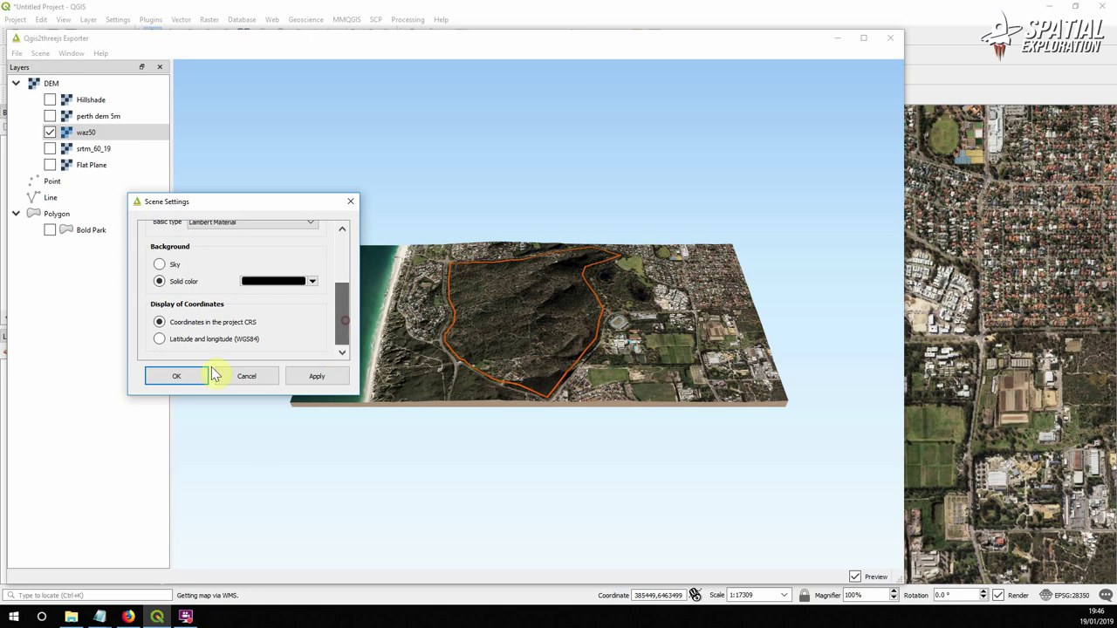
{"action": "left_click", "coordinate": [293, 381]}
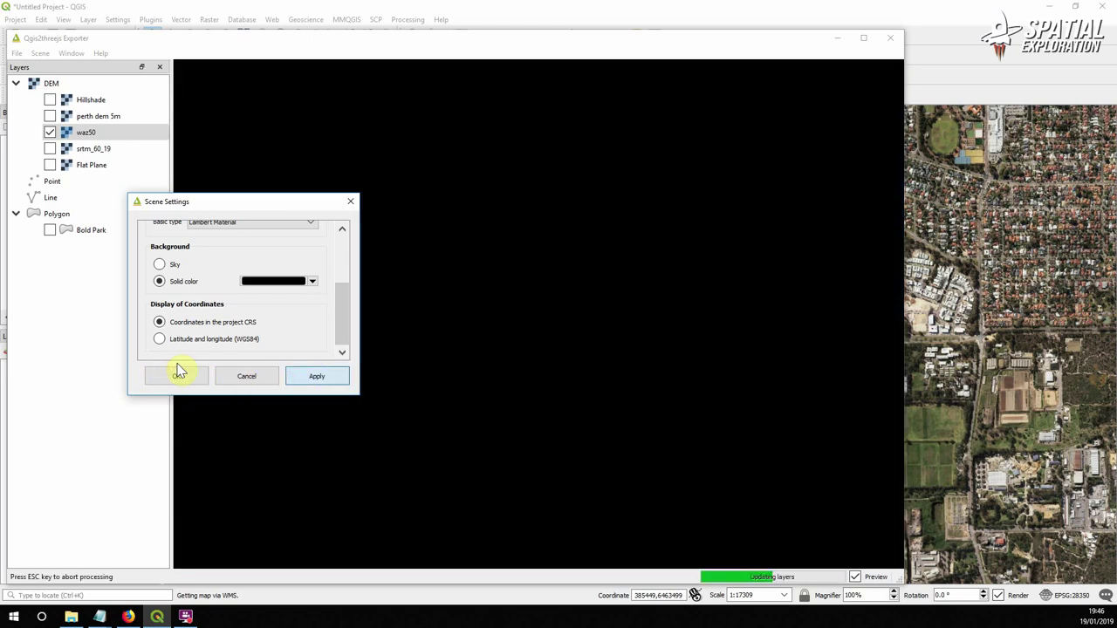
{"action": "left_click", "coordinate": [179, 373]}
{"action": "left_click_drag", "start_coordinate": [369, 316], "coordinate": [415, 279]}
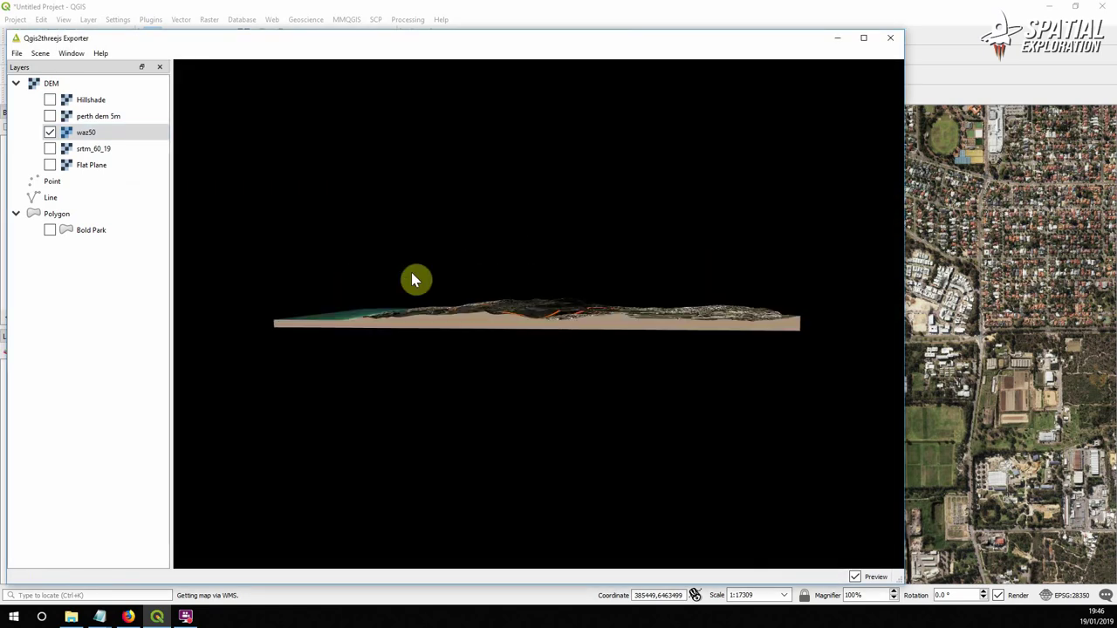
- Swap the preview terrain from waz50 to perth dem 5m, orbit it, then return to waz50
{"action": "scroll", "coordinate": [498, 332], "scroll_direction": "up", "scroll_amount": 5}
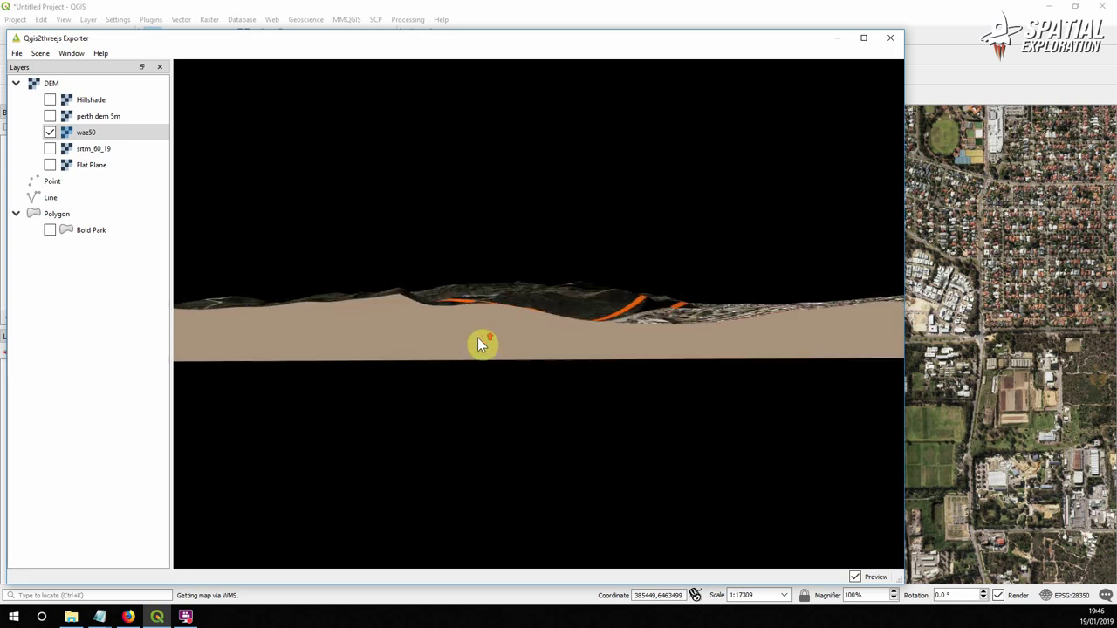
{"action": "left_click", "coordinate": [50, 133]}
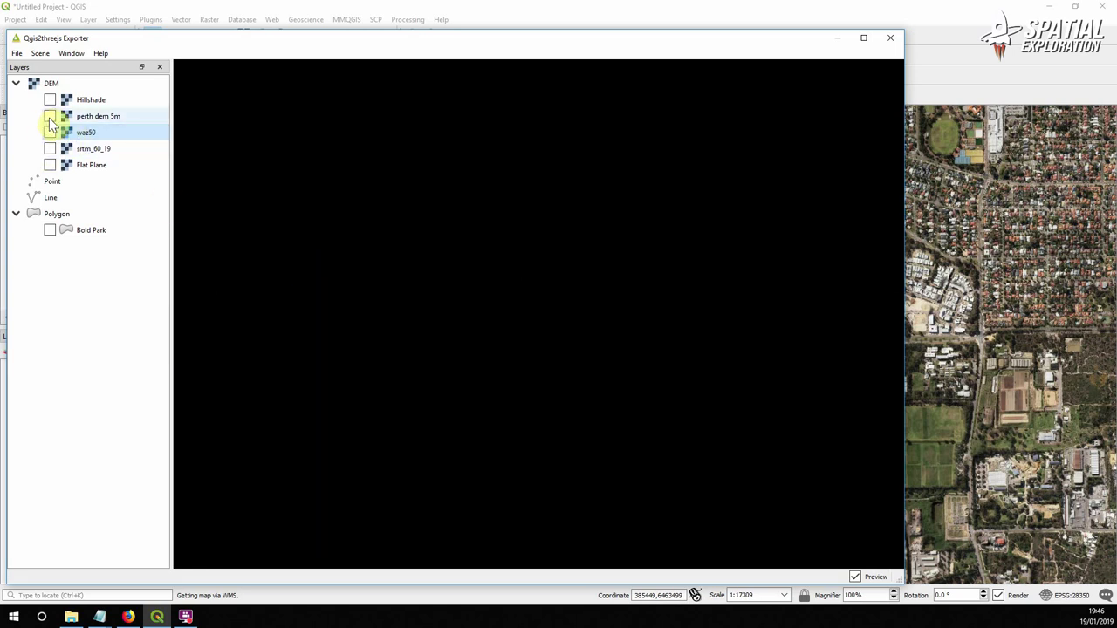
{"action": "left_click", "coordinate": [50, 116]}
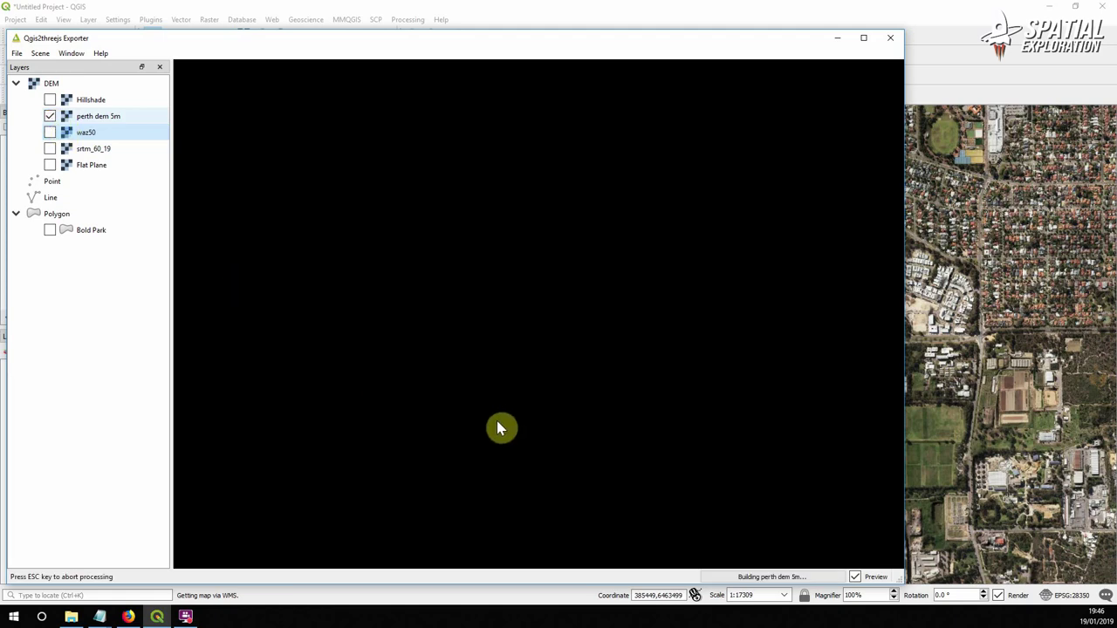
{"action": "left_click_drag", "start_coordinate": [517, 381], "coordinate": [509, 394]}
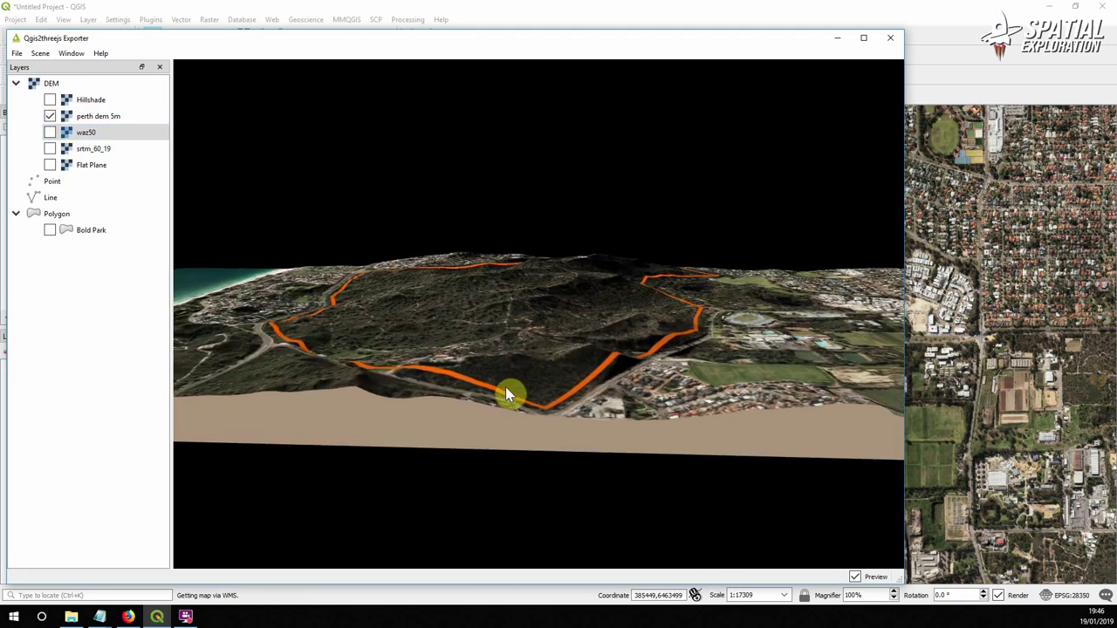
{"action": "scroll", "coordinate": [509, 394], "scroll_direction": "down", "scroll_amount": 3}
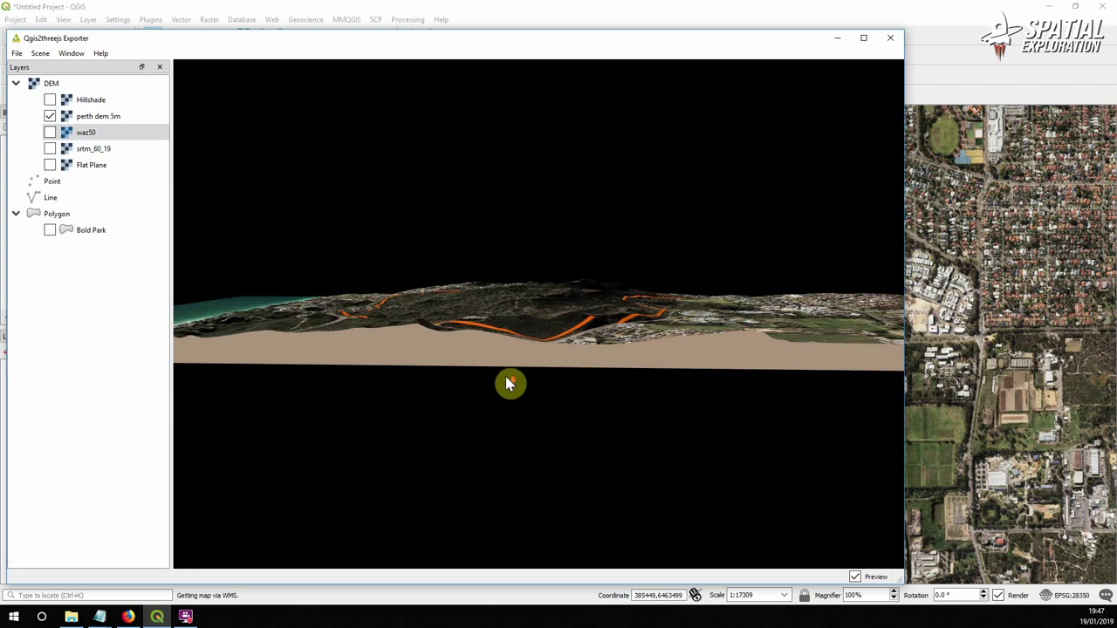
{"action": "left_click_drag", "start_coordinate": [511, 397], "coordinate": [568, 376]}
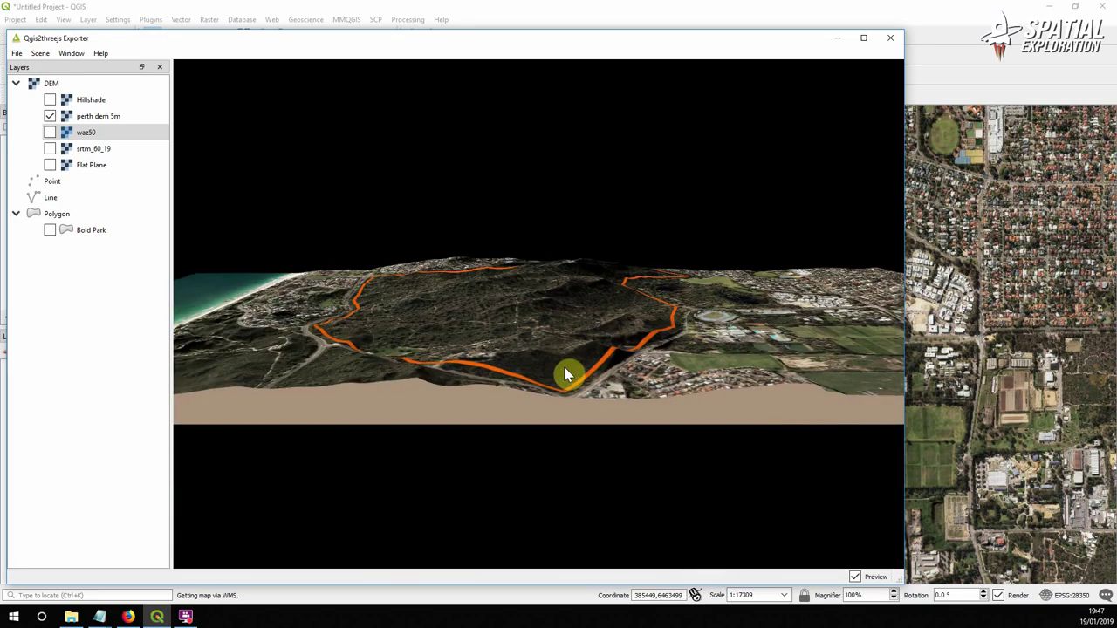
{"action": "left_click", "coordinate": [50, 131]}
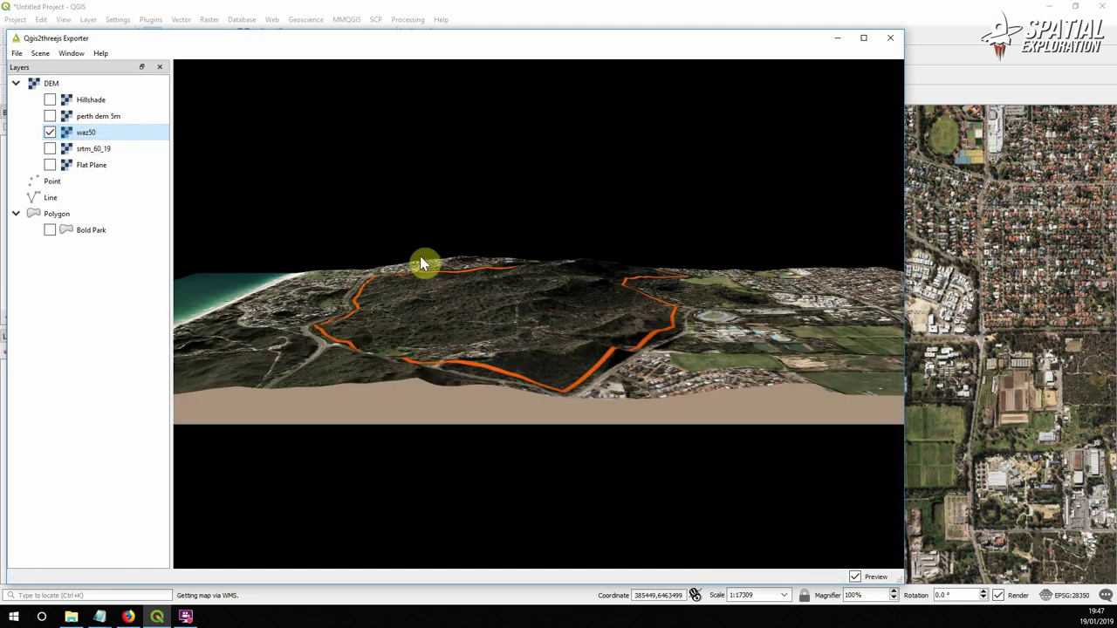
{"action": "left_click", "coordinate": [875, 38]}
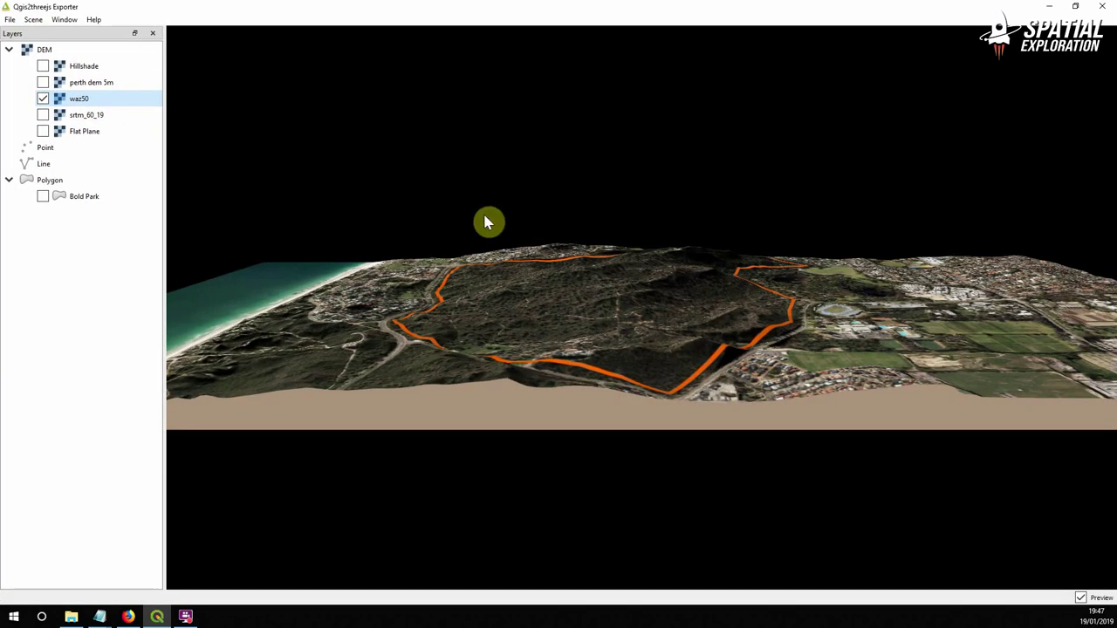
- Set the waz50 layer's draped image resolution to 400% and orbit the sharpened terrain
{"action": "left_click_drag", "start_coordinate": [489, 222], "coordinate": [537, 297]}
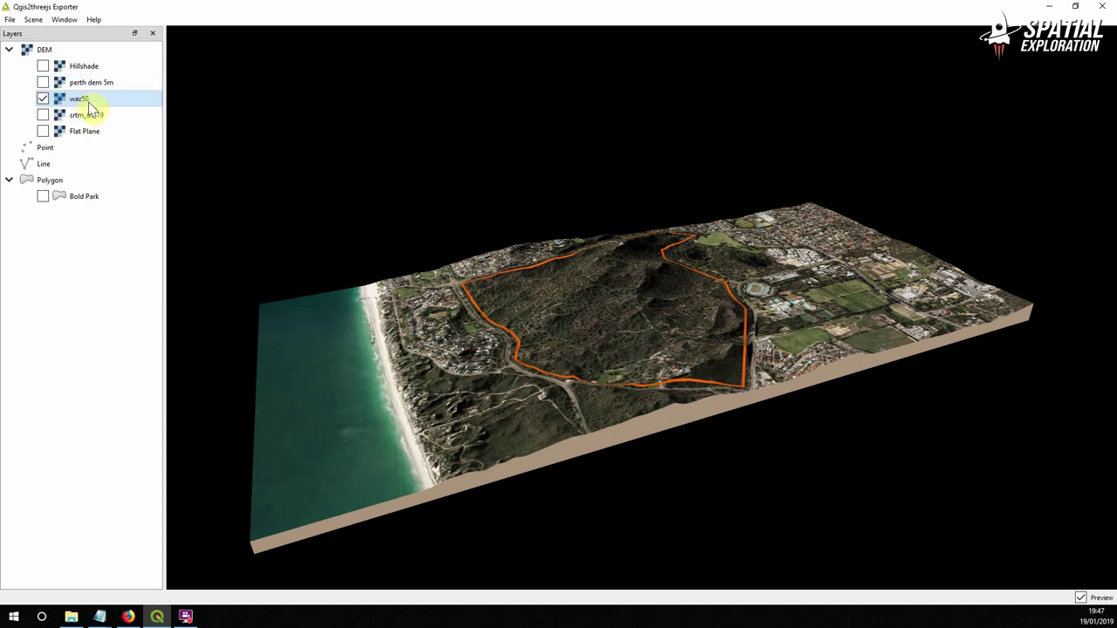
{"action": "double_click", "coordinate": [83, 99]}
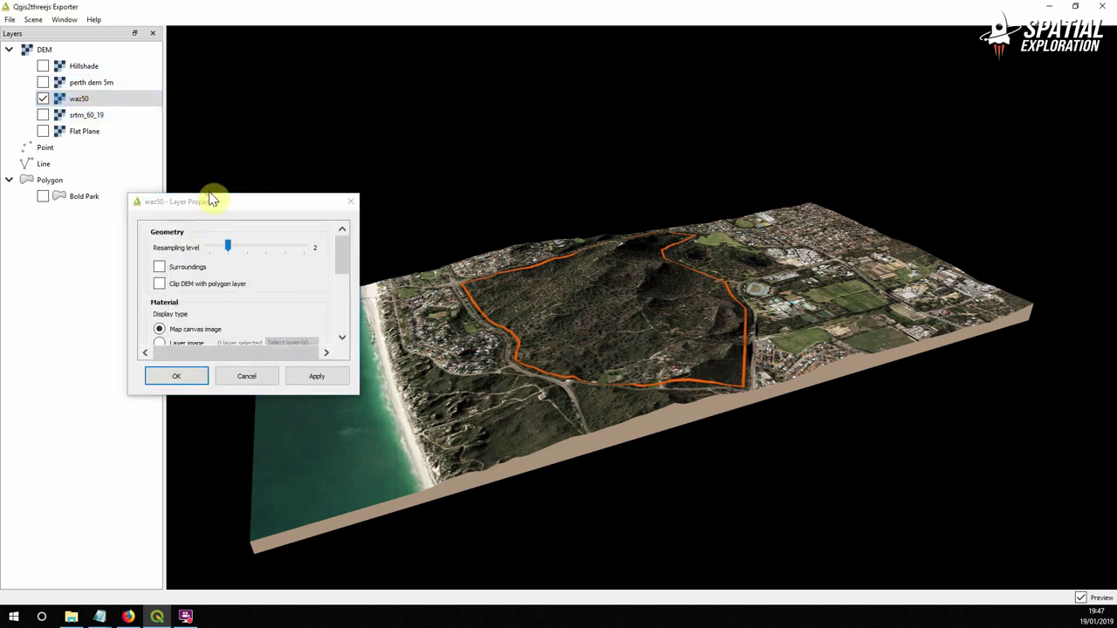
{"action": "left_click_drag", "start_coordinate": [209, 194], "coordinate": [217, 131]}
{"action": "left_click_drag", "start_coordinate": [339, 218], "coordinate": [343, 256]}
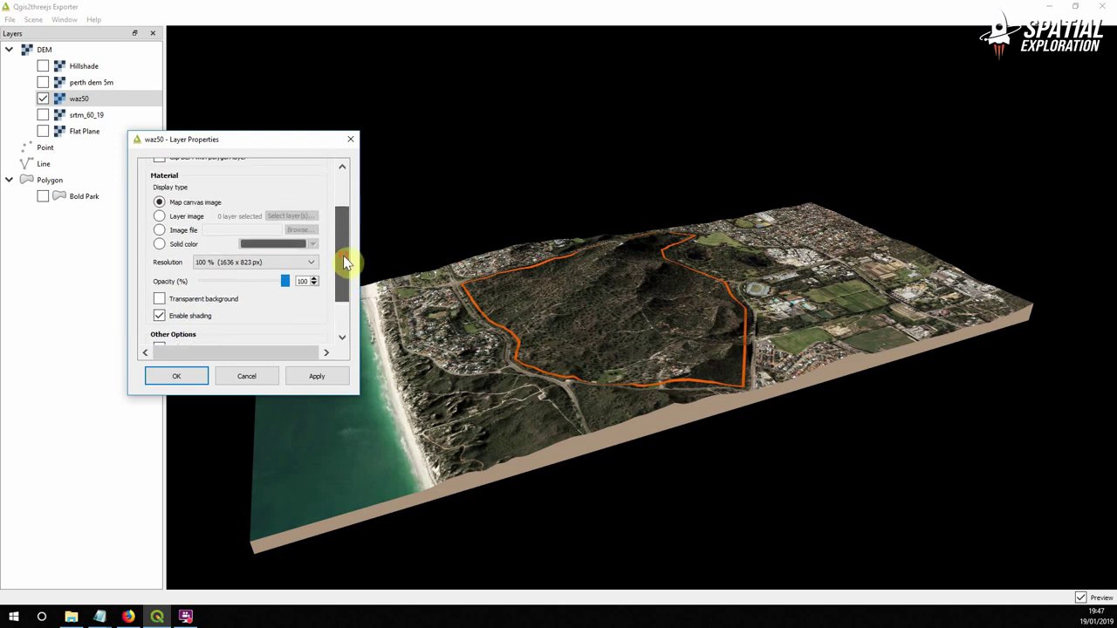
{"action": "left_click", "coordinate": [235, 265]}
{"action": "left_click", "coordinate": [223, 286]}
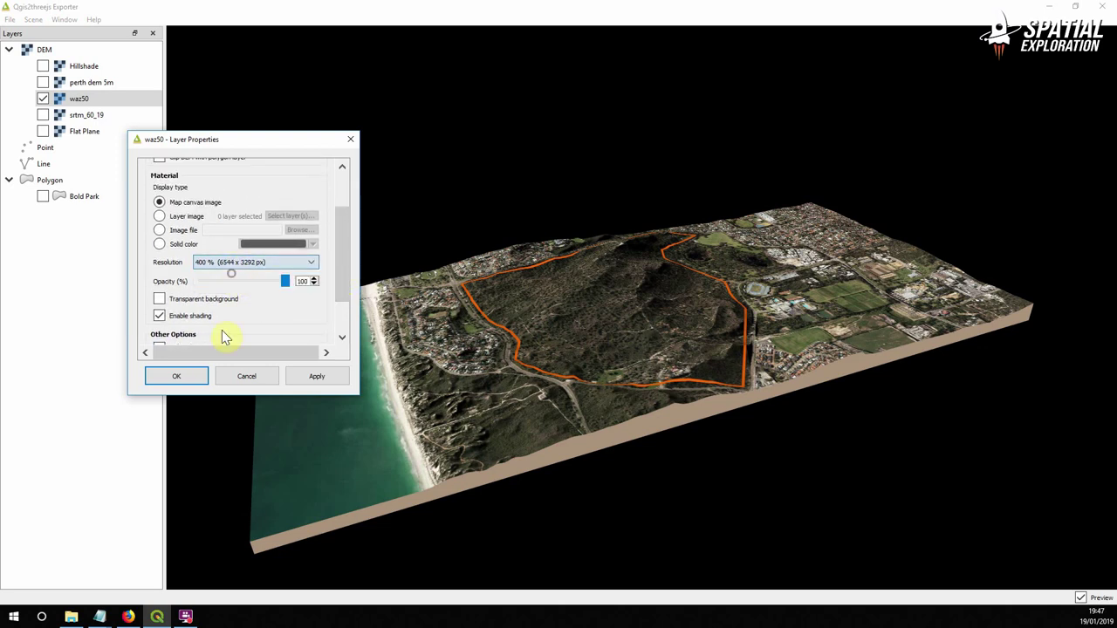
{"action": "left_click", "coordinate": [316, 383]}
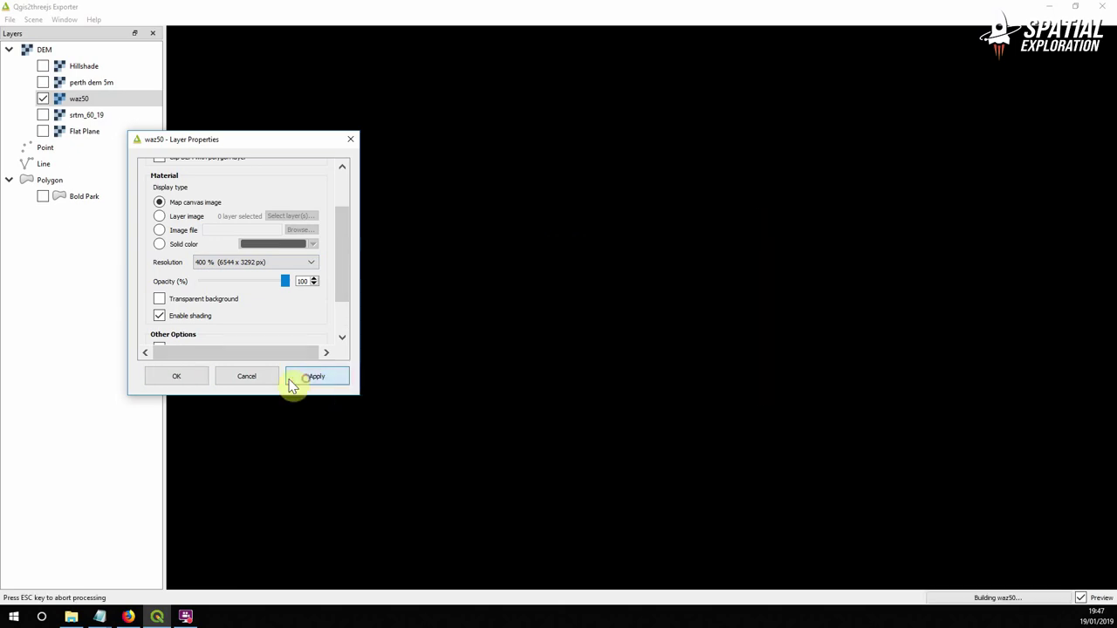
{"action": "left_click", "coordinate": [179, 376]}
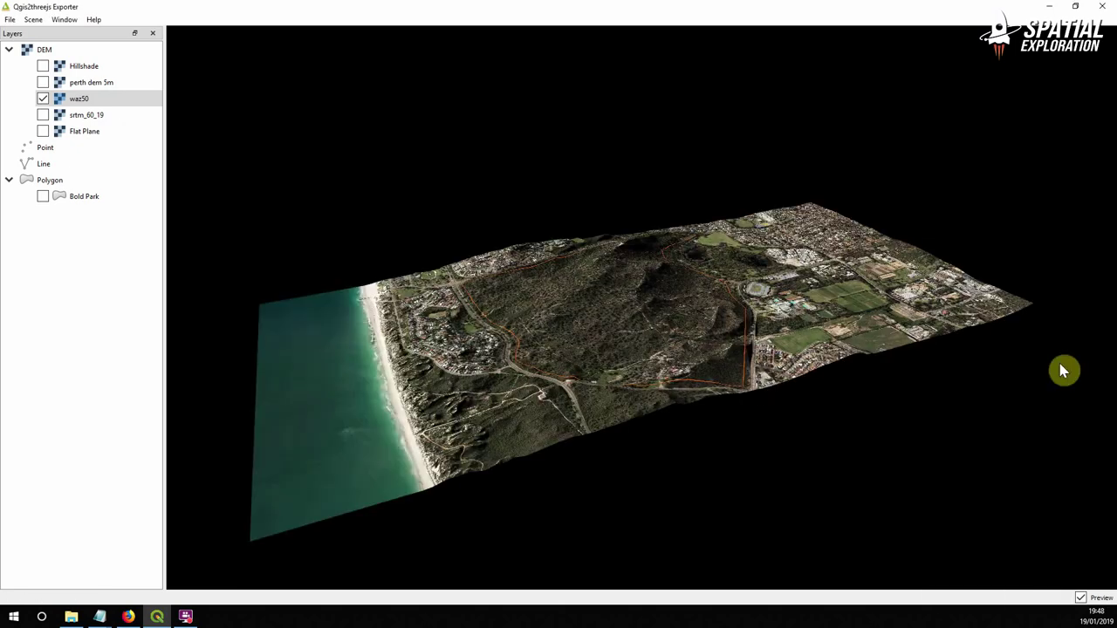
{"action": "scroll", "coordinate": [625, 412], "scroll_direction": "up", "scroll_amount": 6}
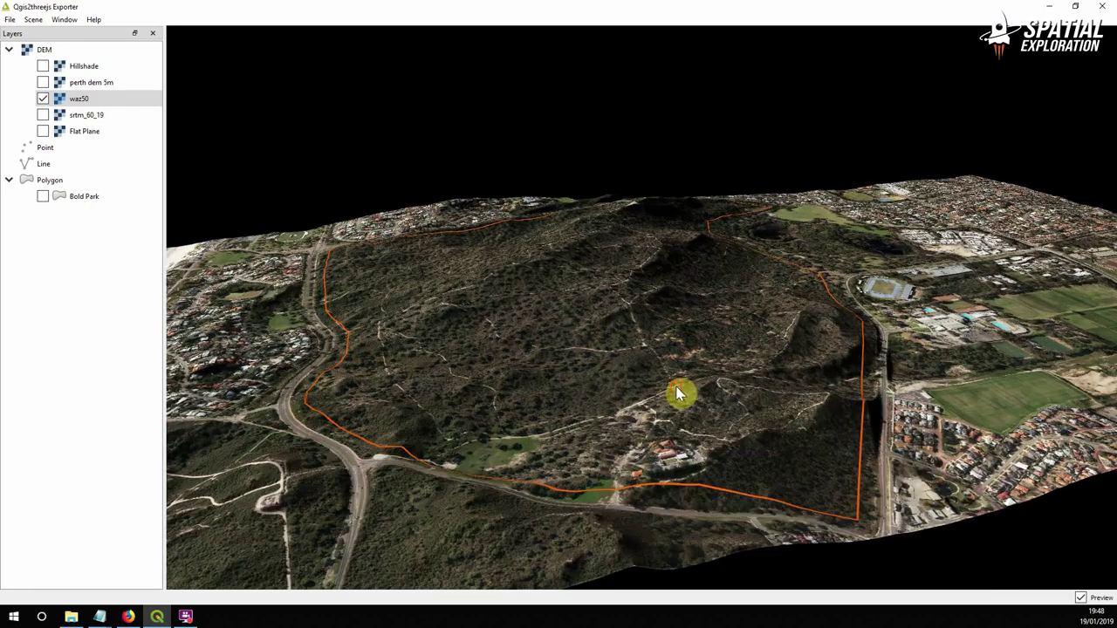
{"action": "left_click_drag", "start_coordinate": [680, 394], "coordinate": [599, 378]}
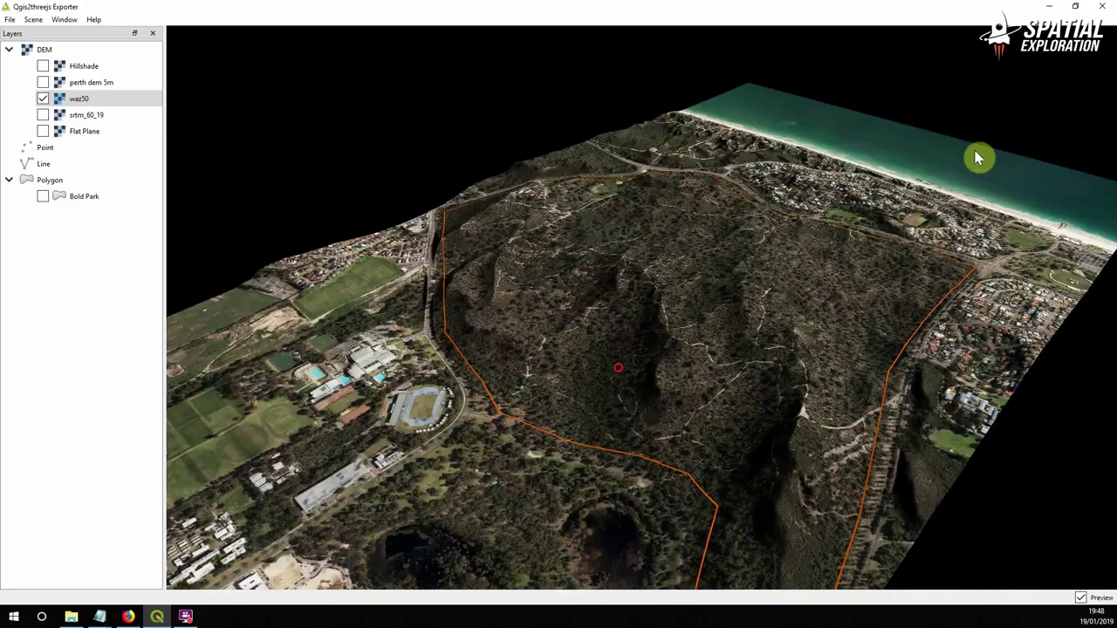
{"action": "left_click", "coordinate": [1105, 7]}
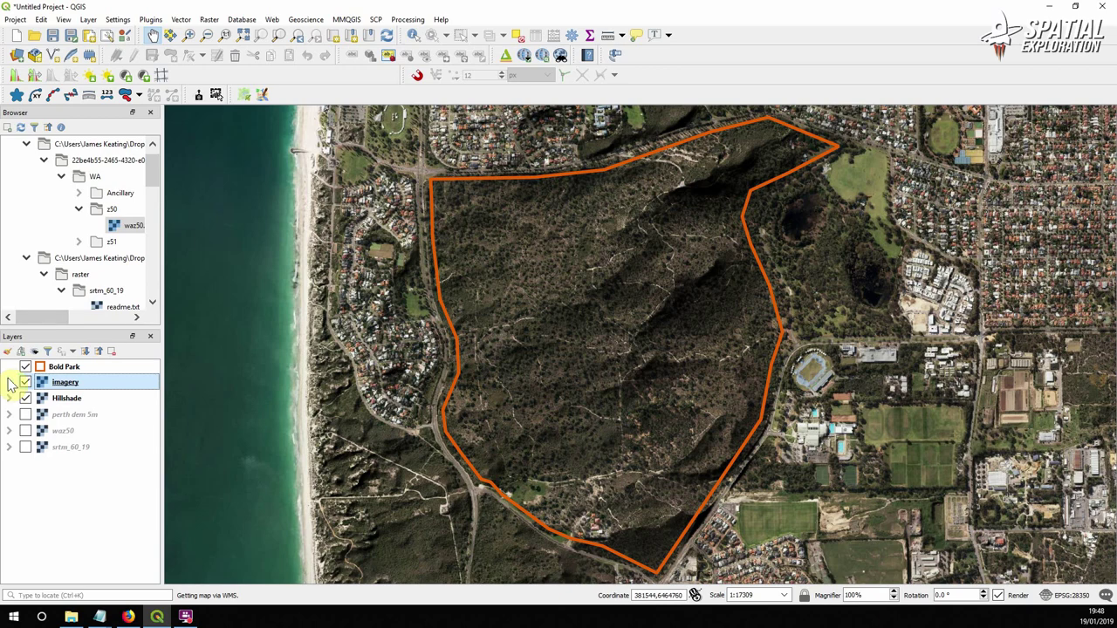
- Clip perth dem 5m by the Bold Park mask layer, then hide Hillshade and imagery
{"action": "left_click", "coordinate": [24, 398]}
{"action": "left_click", "coordinate": [79, 417]}
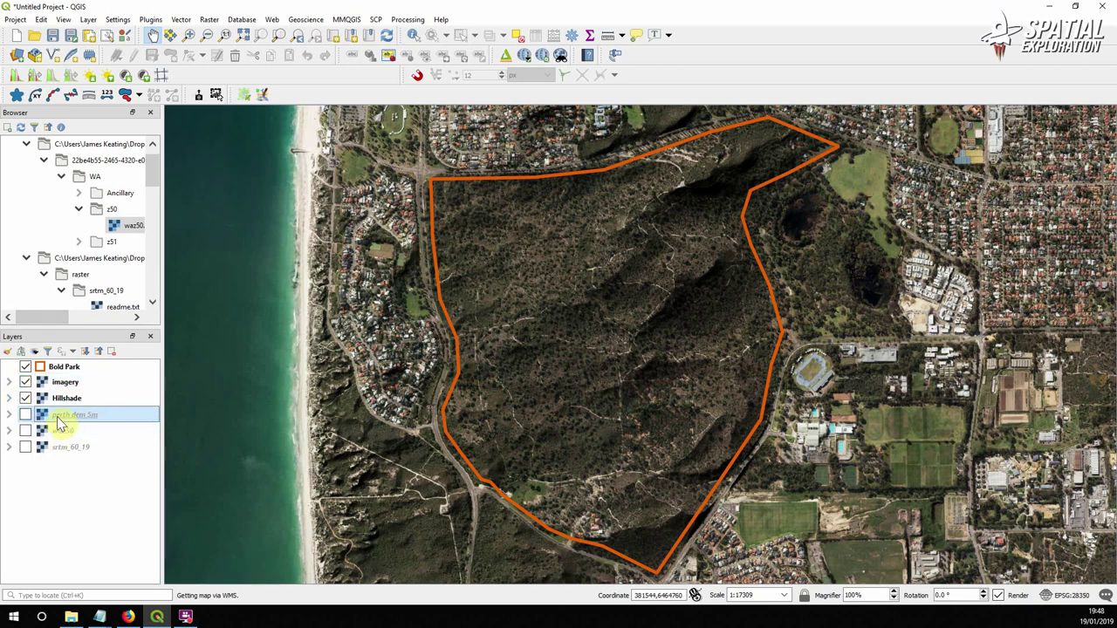
{"action": "left_click", "coordinate": [209, 20]}
{"action": "mouse_move", "coordinate": [231, 145]}
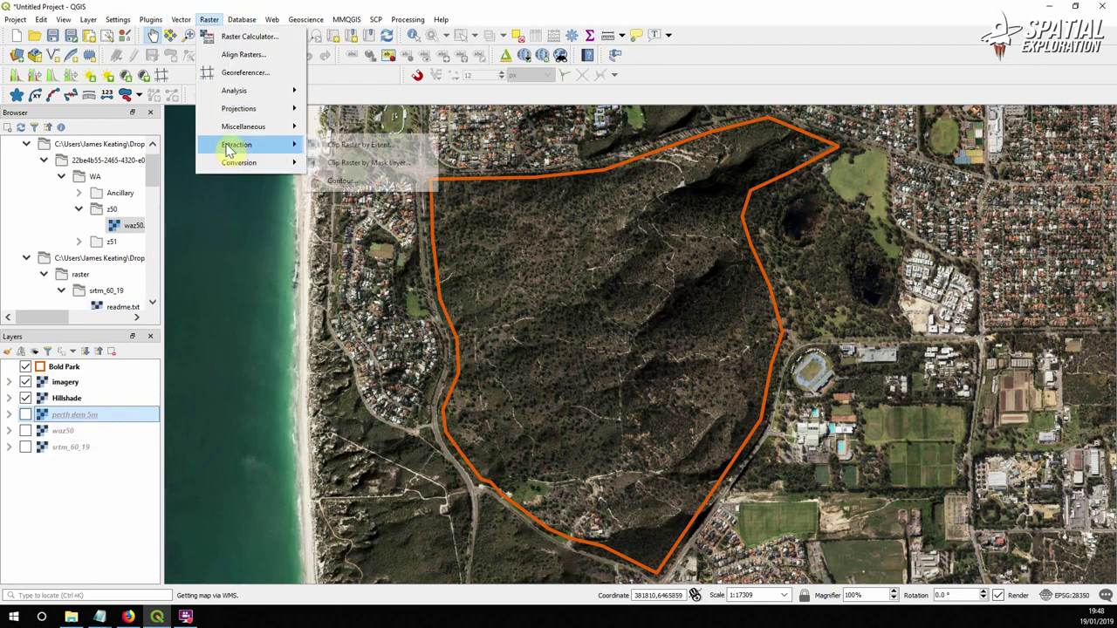
{"action": "left_click", "coordinate": [365, 163]}
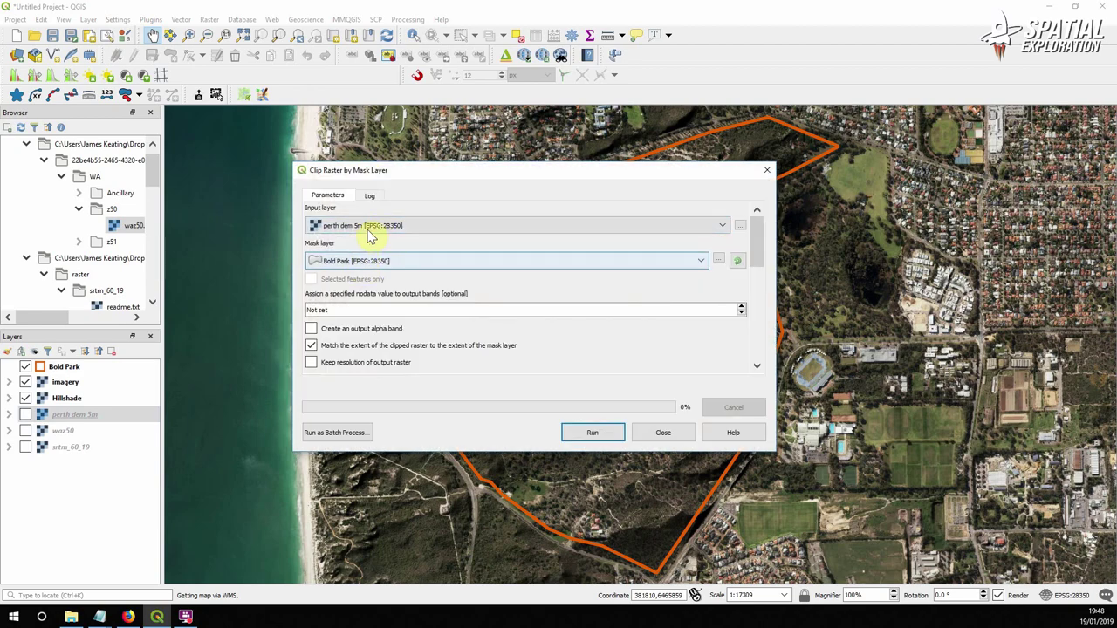
{"action": "left_click", "coordinate": [598, 433]}
{"action": "left_click", "coordinate": [664, 433]}
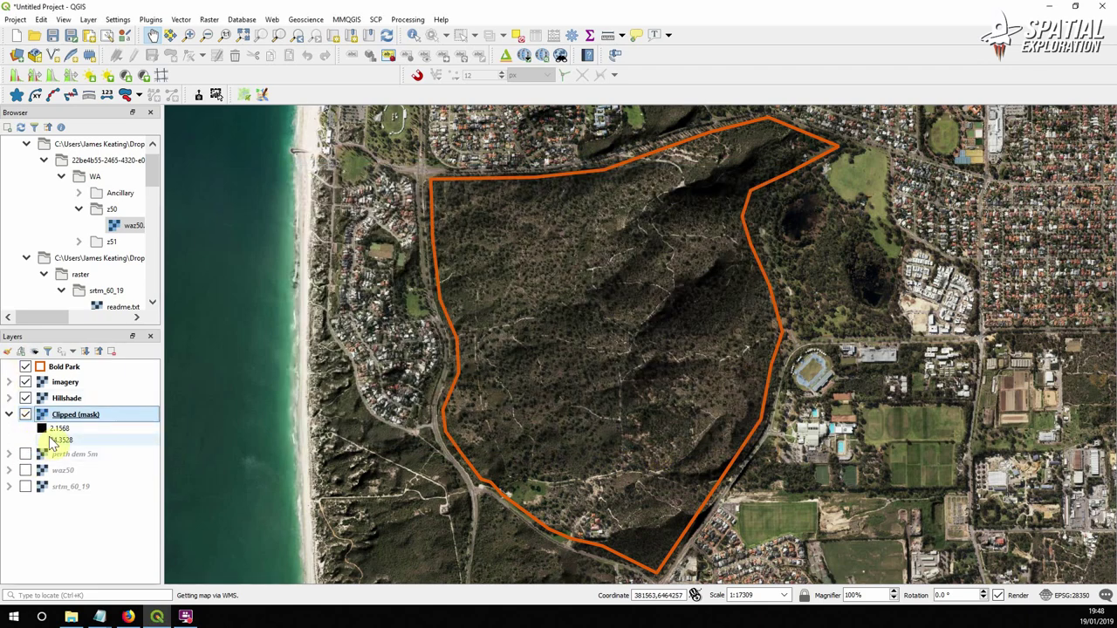
{"action": "left_click", "coordinate": [25, 398]}
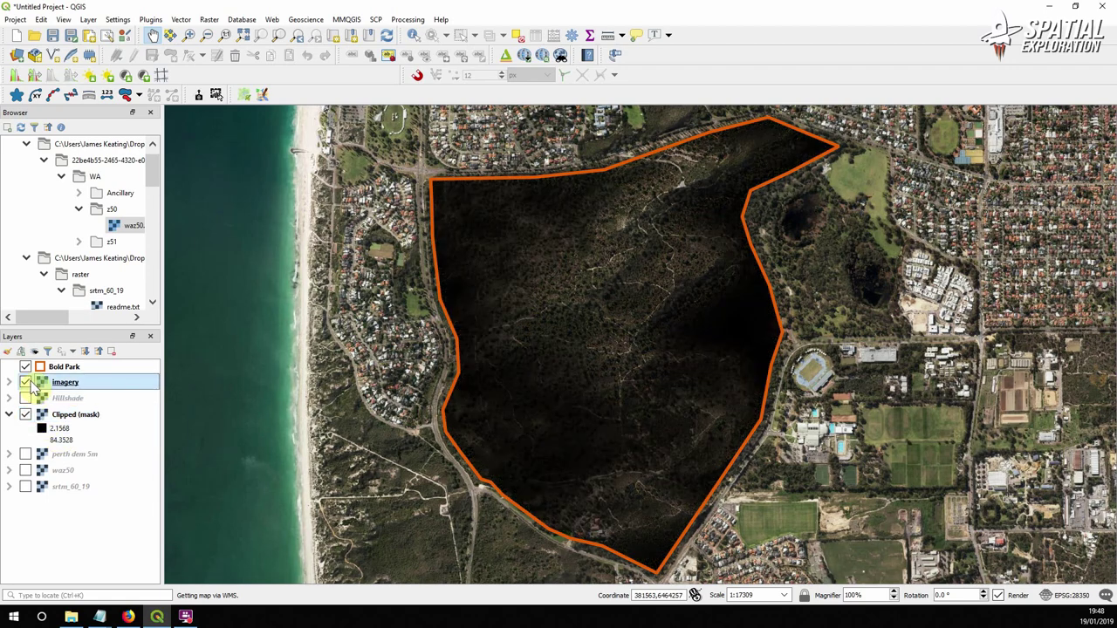
{"action": "left_click", "coordinate": [25, 384]}
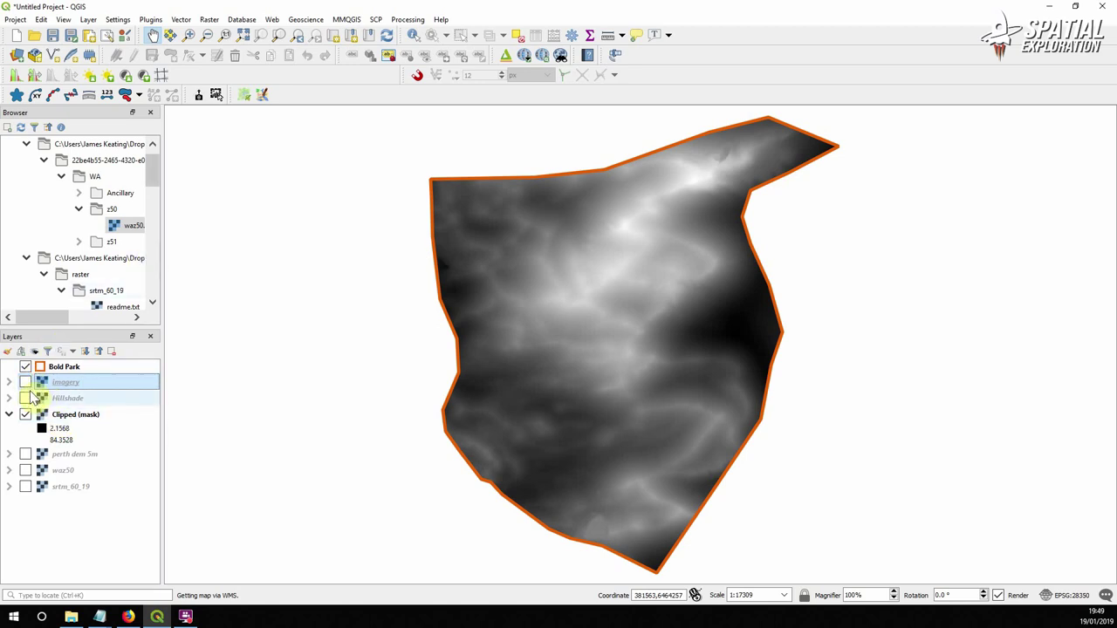
- Run Raster > Analysis > Slope on the Clipped (mask) elevation layer
{"action": "left_click", "coordinate": [209, 20]}
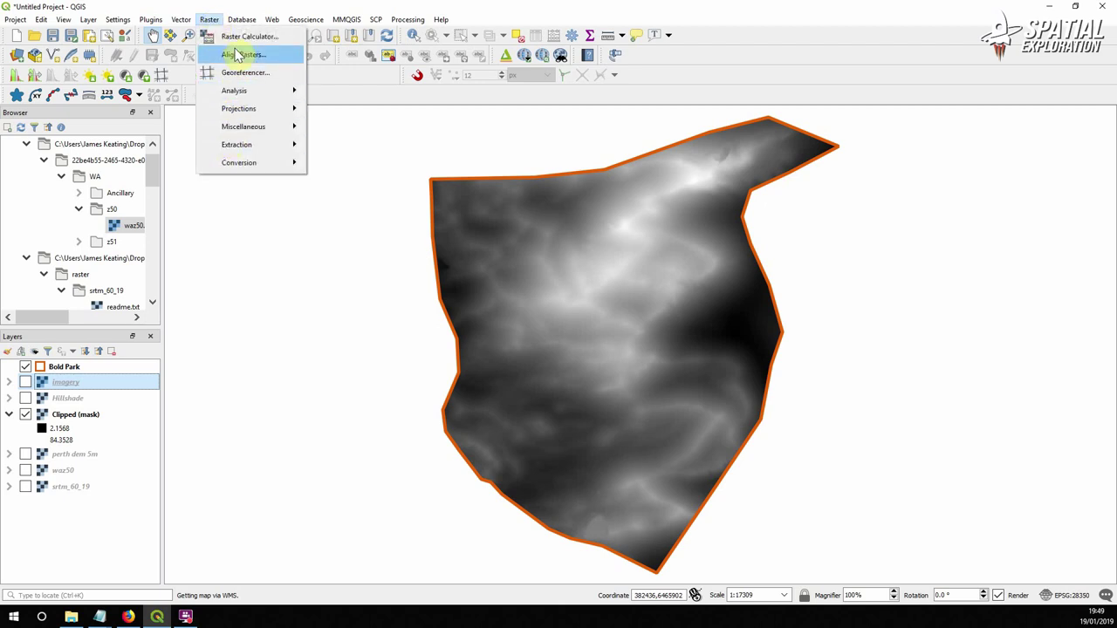
{"action": "mouse_move", "coordinate": [242, 91]}
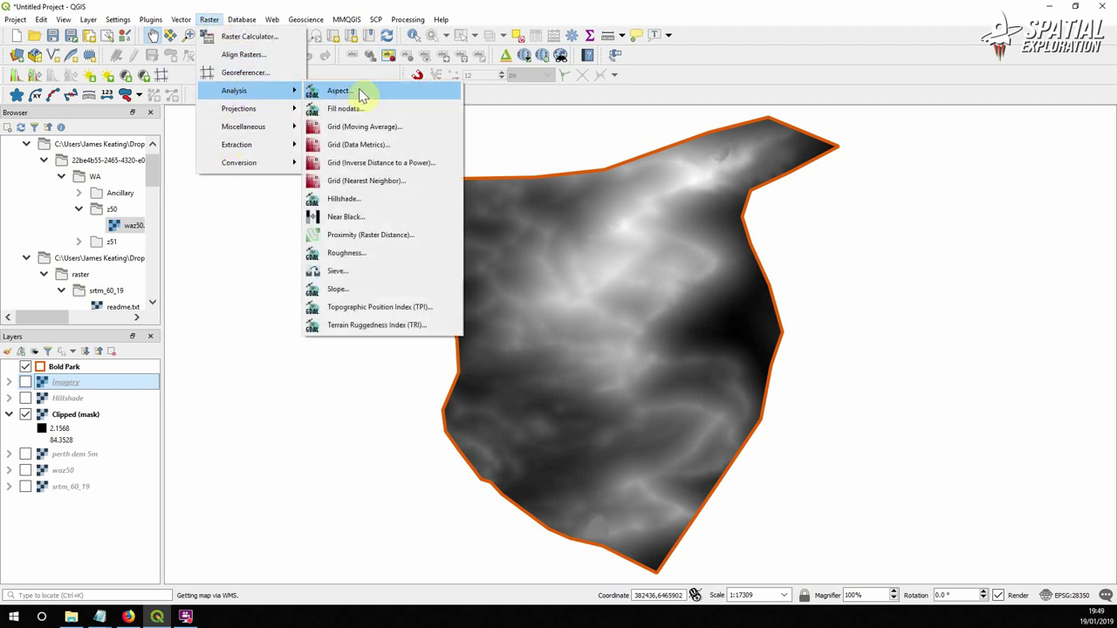
{"action": "left_click", "coordinate": [375, 293]}
{"action": "left_click", "coordinate": [356, 226]}
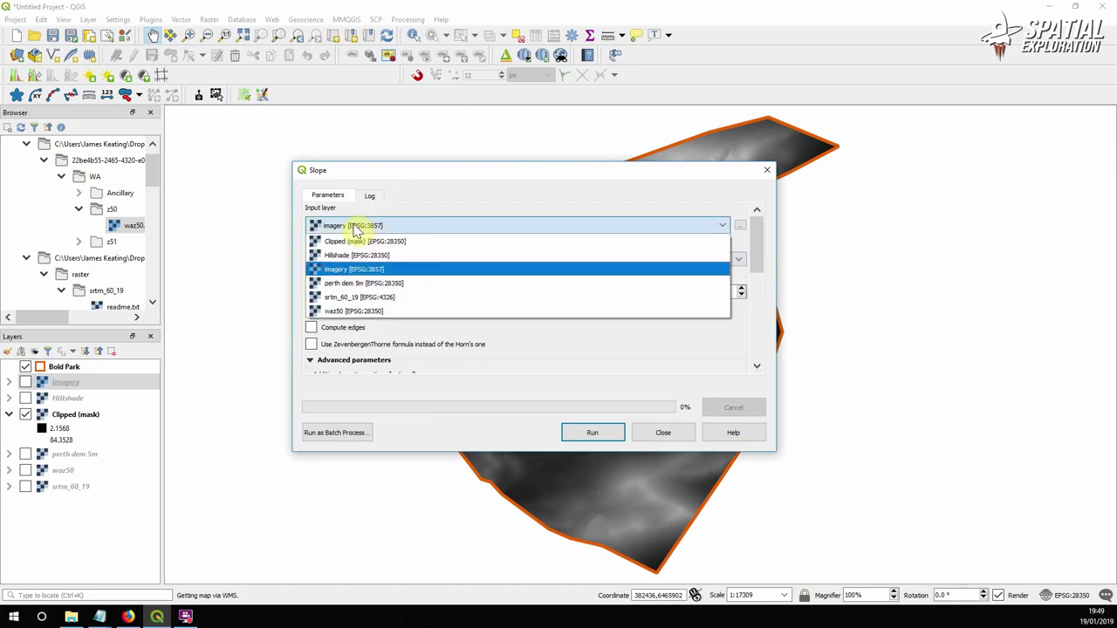
{"action": "left_click", "coordinate": [366, 241]}
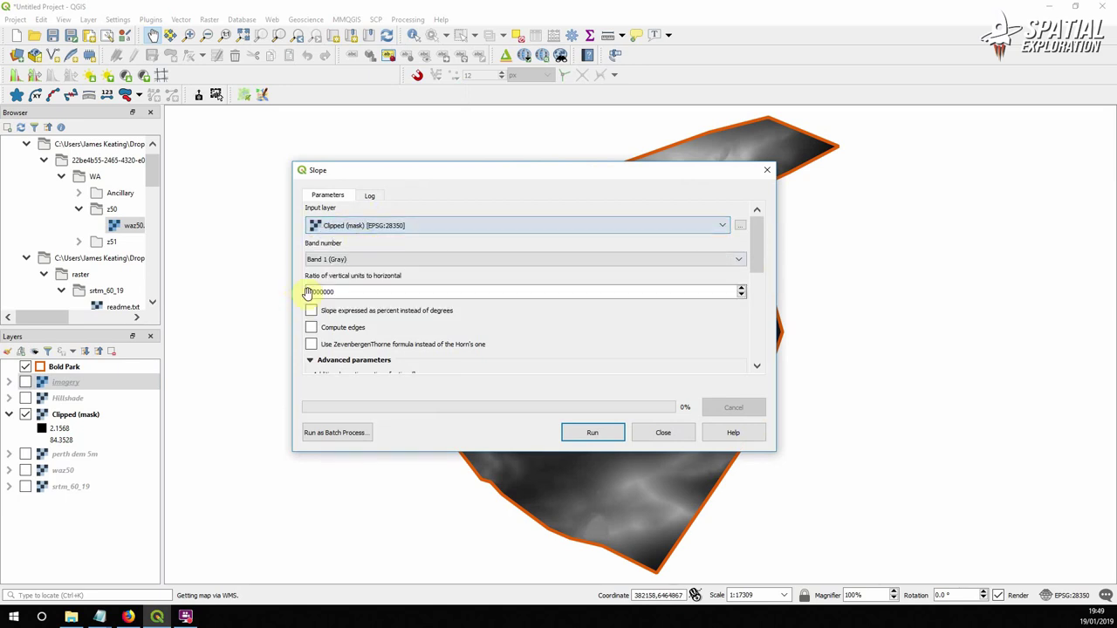
{"action": "left_click_drag", "start_coordinate": [761, 240], "coordinate": [761, 265]}
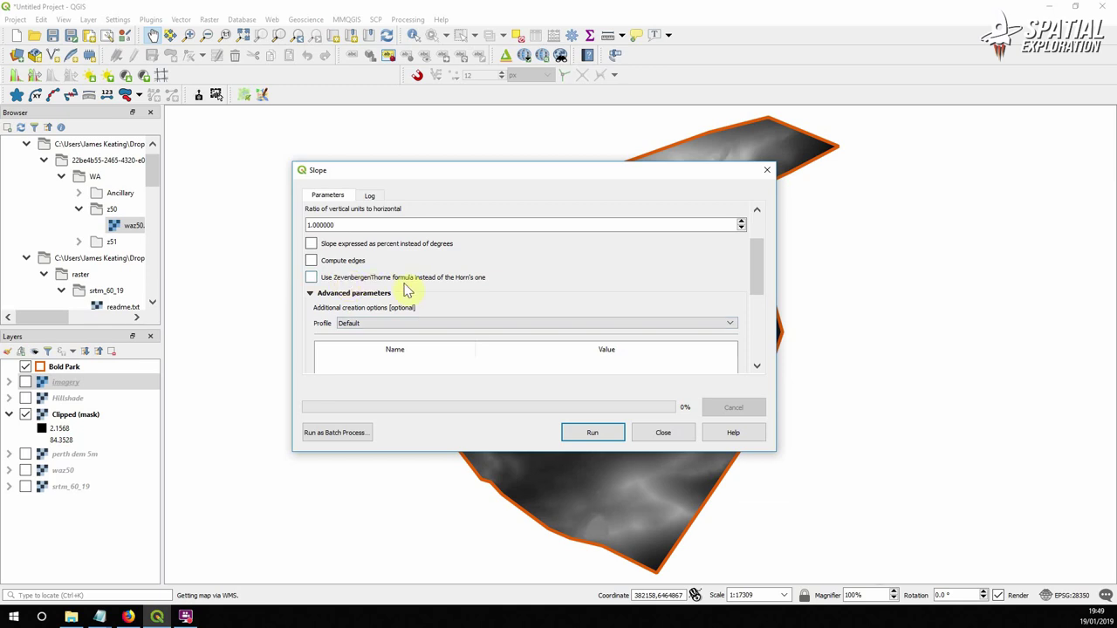
{"action": "left_click", "coordinate": [591, 435]}
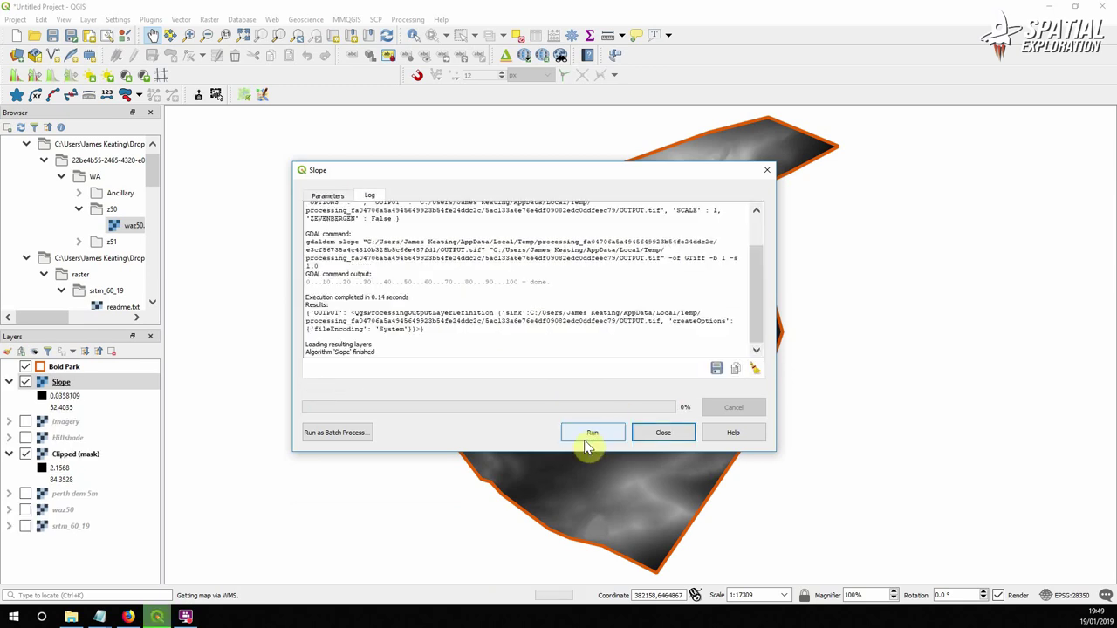
{"action": "left_click", "coordinate": [656, 433]}
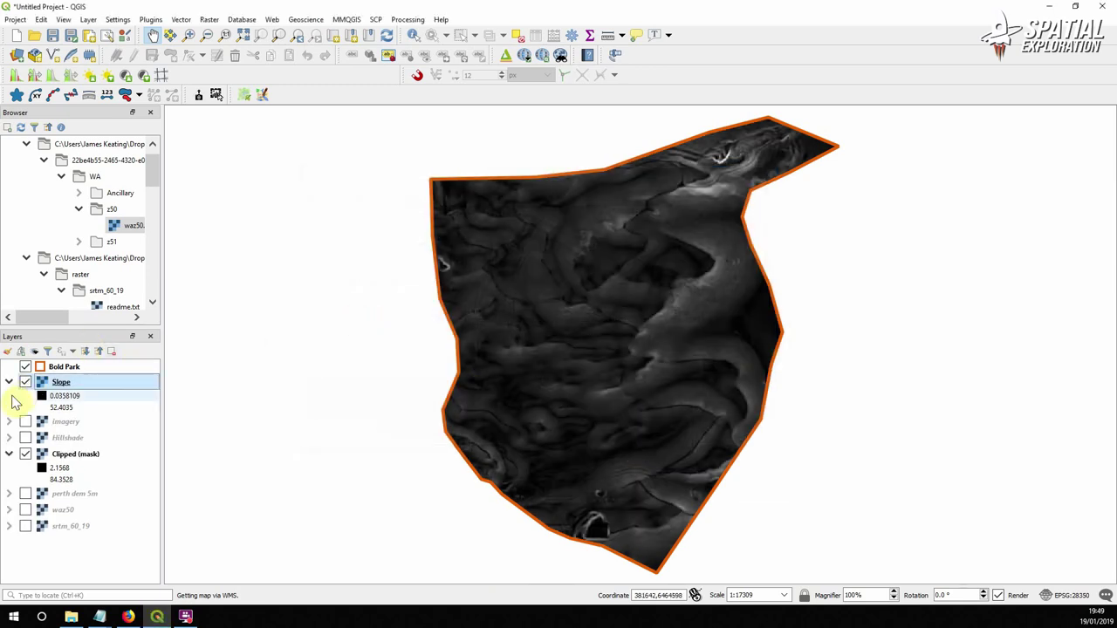
- Style the Slope layer as singleband pseudocolor with an inverted blue-to-red ramp
{"action": "double_click", "coordinate": [57, 383]}
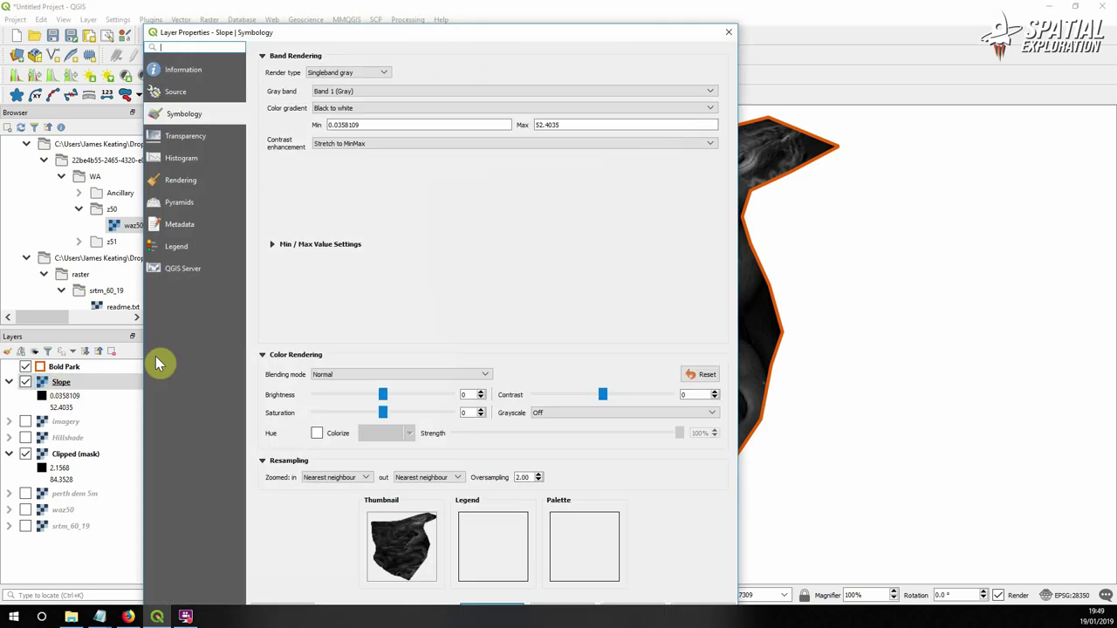
{"action": "left_click", "coordinate": [334, 73]}
{"action": "left_click", "coordinate": [341, 106]}
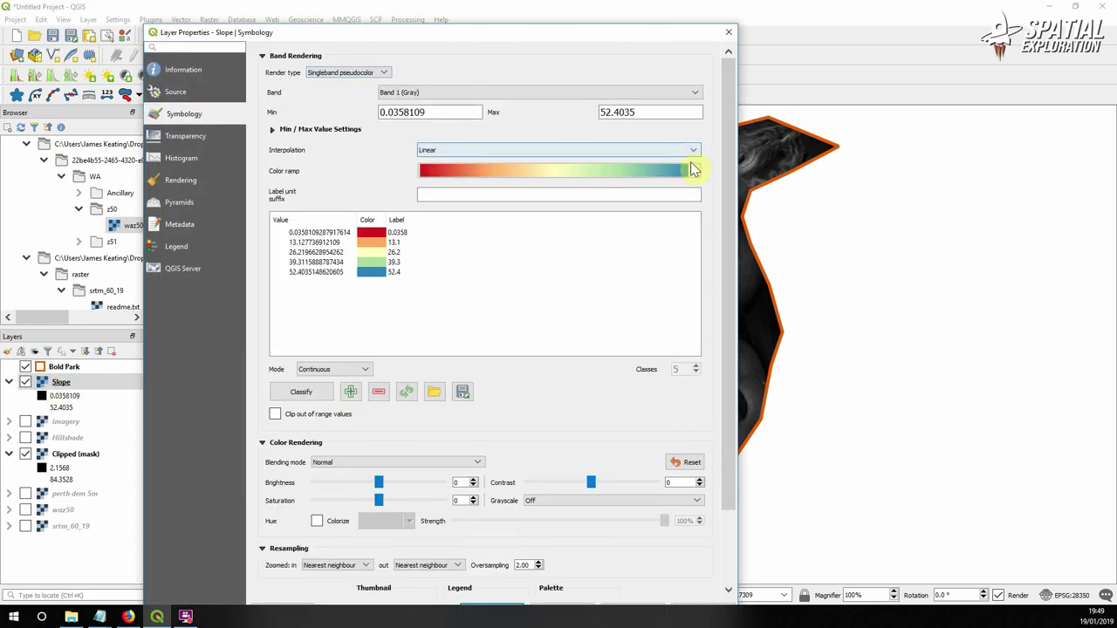
{"action": "left_click", "coordinate": [694, 171]}
{"action": "left_click", "coordinate": [454, 194]}
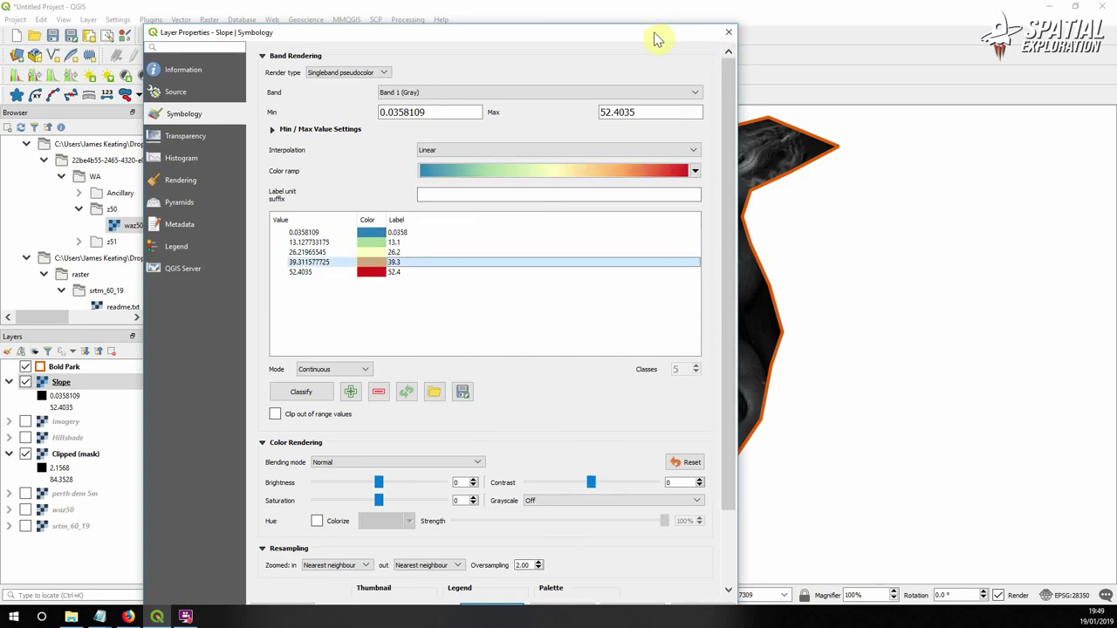
{"action": "left_click_drag", "start_coordinate": [657, 38], "coordinate": [692, 15]}
{"action": "left_click", "coordinate": [665, 592]}
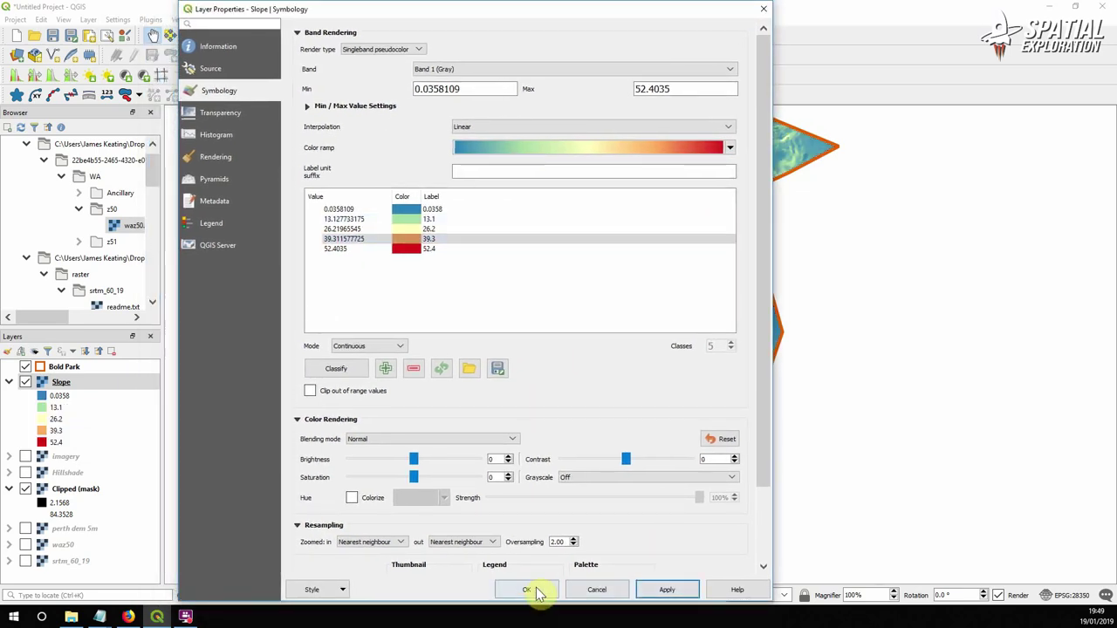
{"action": "left_click", "coordinate": [529, 591]}
- Move the Slope layer to the bottom of the layer list and collapse the Clipped (mask) legend
{"action": "scroll", "coordinate": [709, 214], "scroll_direction": "up", "scroll_amount": 3}
{"action": "scroll", "coordinate": [710, 214], "scroll_direction": "down", "scroll_amount": 1}
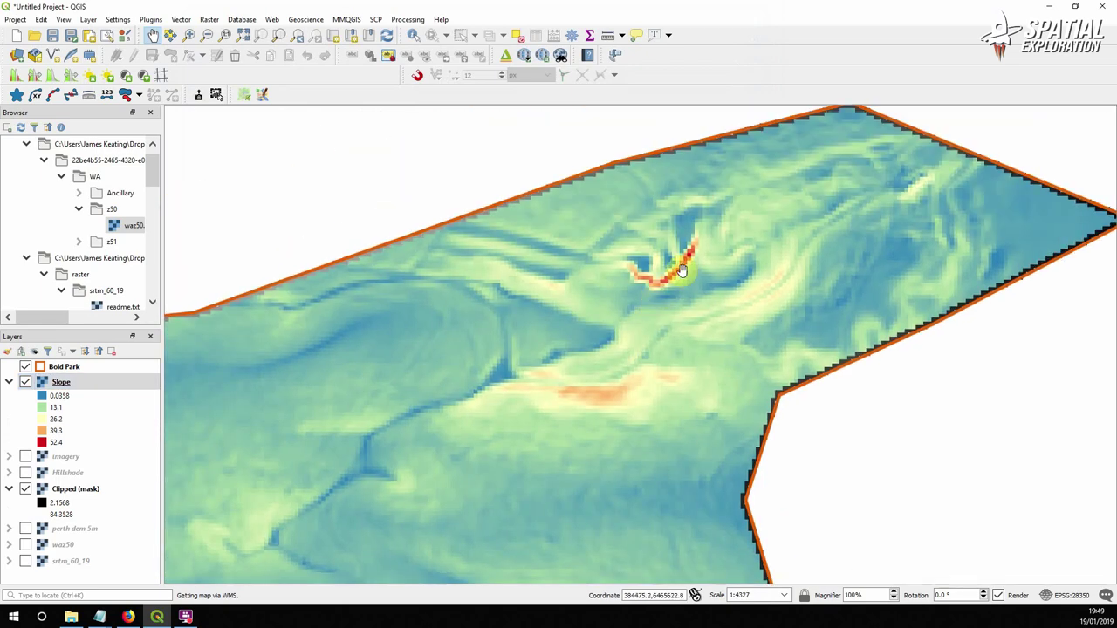
{"action": "scroll", "coordinate": [611, 270], "scroll_direction": "up", "scroll_amount": 1}
{"action": "scroll", "coordinate": [581, 387], "scroll_direction": "down", "scroll_amount": 3}
{"action": "scroll", "coordinate": [582, 412], "scroll_direction": "up", "scroll_amount": 2}
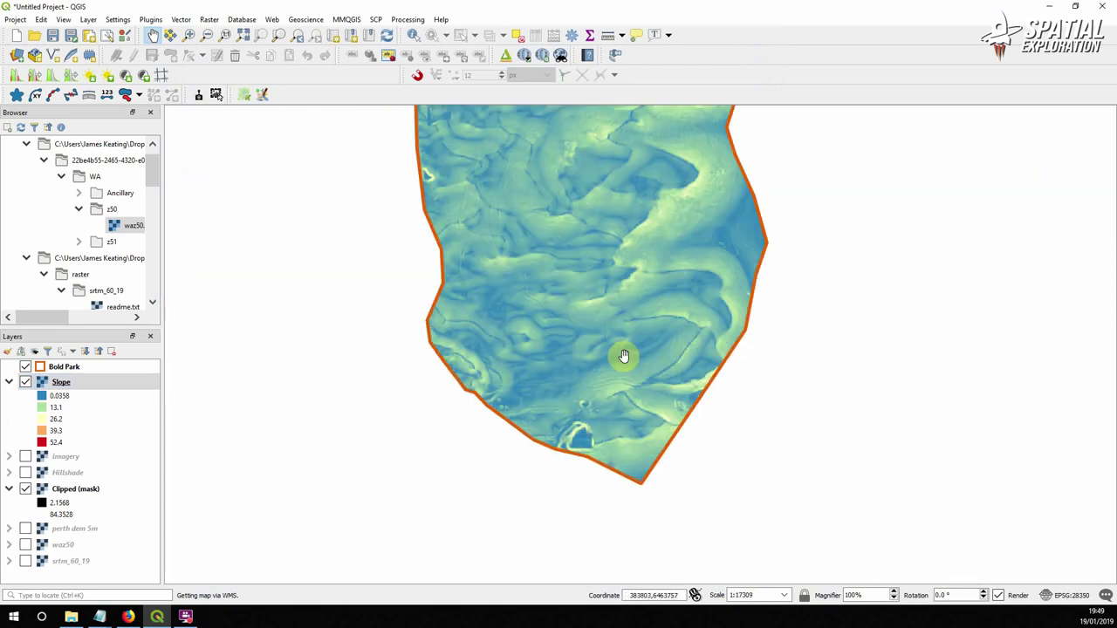
{"action": "scroll", "coordinate": [624, 357], "scroll_direction": "down", "scroll_amount": 1}
{"action": "left_click_drag", "start_coordinate": [61, 383], "coordinate": [12, 388]}
{"action": "left_click", "coordinate": [10, 416]}
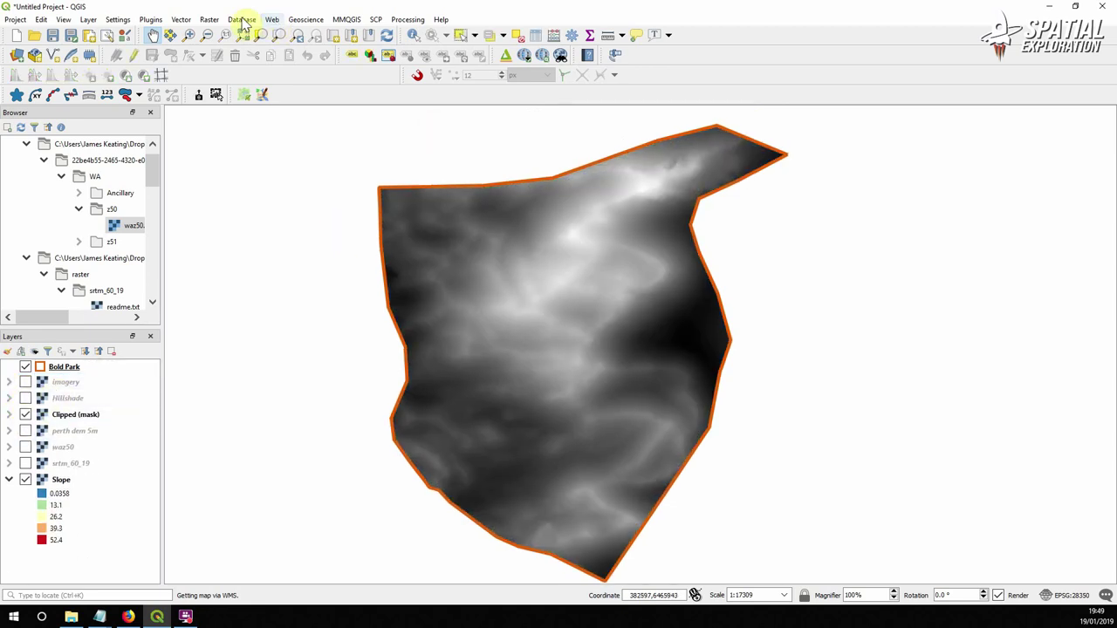
{"action": "left_click", "coordinate": [208, 21]}
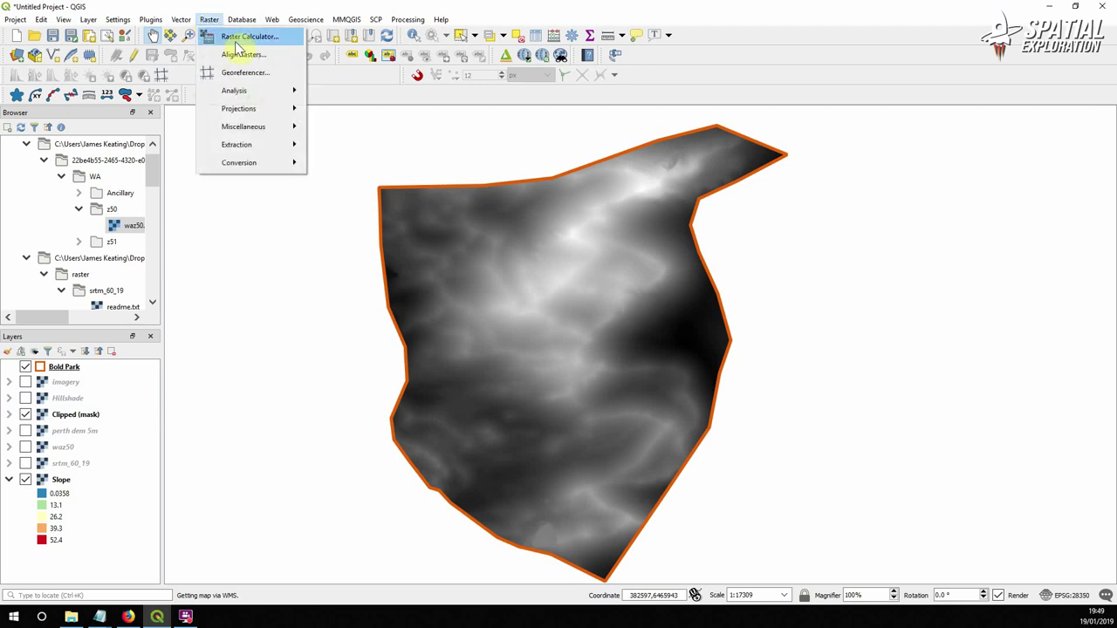
- Compute an Aspect raster from the Clipped (mask) elevation
{"action": "mouse_move", "coordinate": [249, 96]}
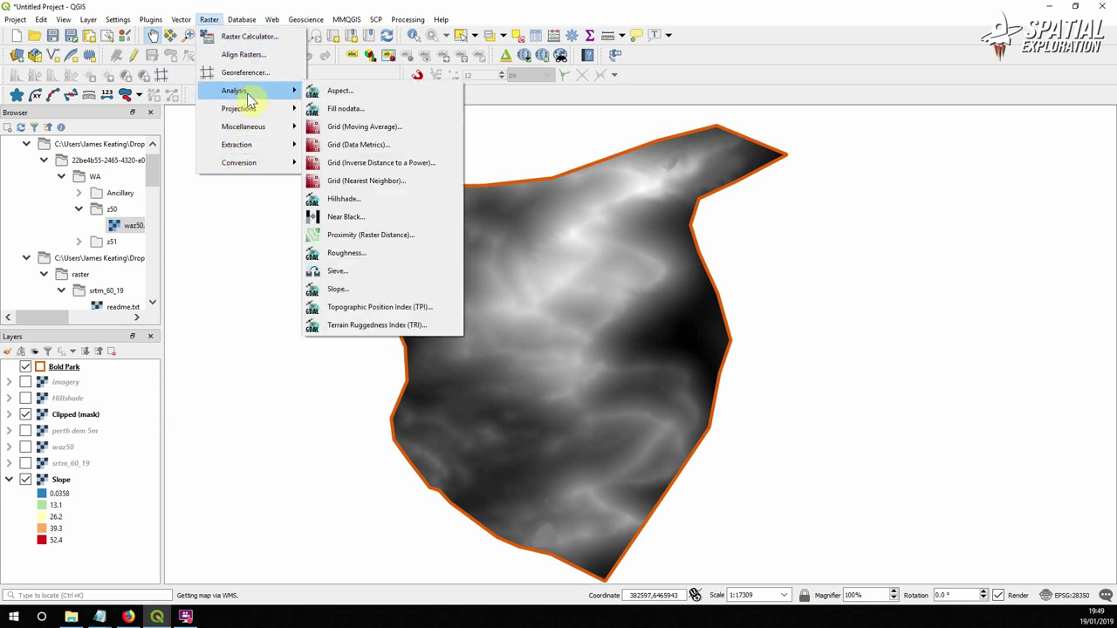
{"action": "left_click", "coordinate": [344, 91]}
{"action": "left_click", "coordinate": [414, 226]}
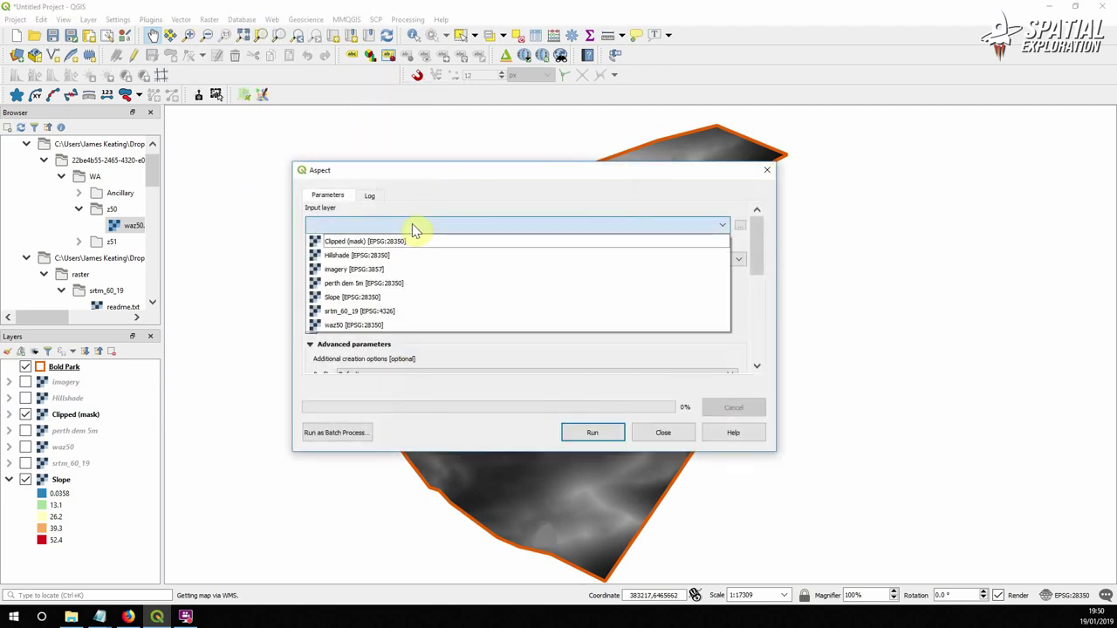
{"action": "left_click", "coordinate": [399, 242]}
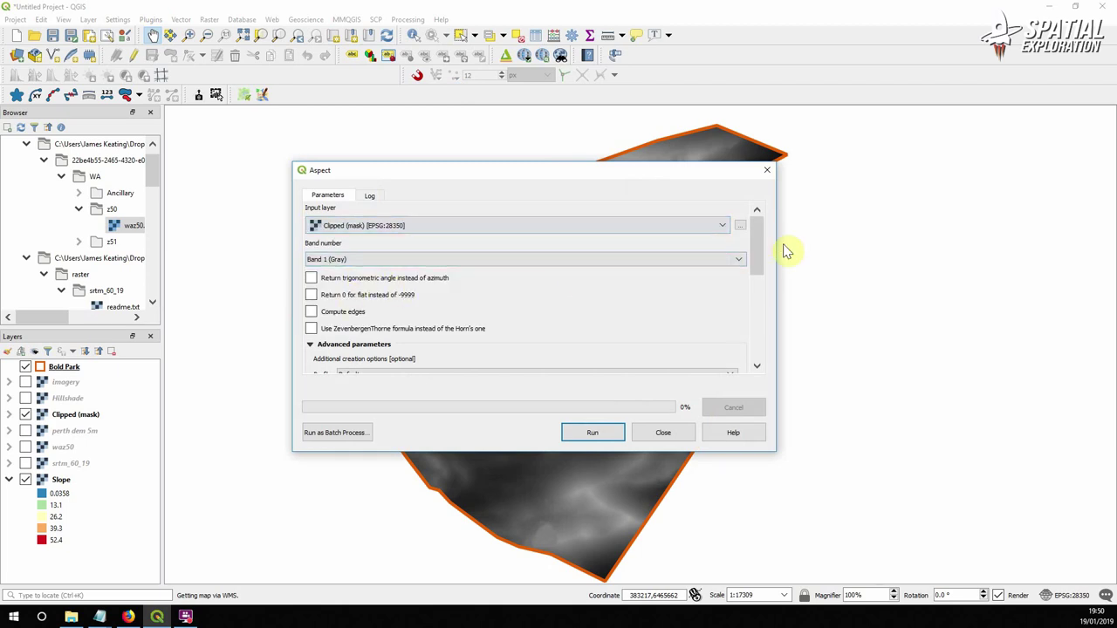
{"action": "left_click_drag", "start_coordinate": [759, 254], "coordinate": [755, 303]}
{"action": "left_click", "coordinate": [602, 431]}
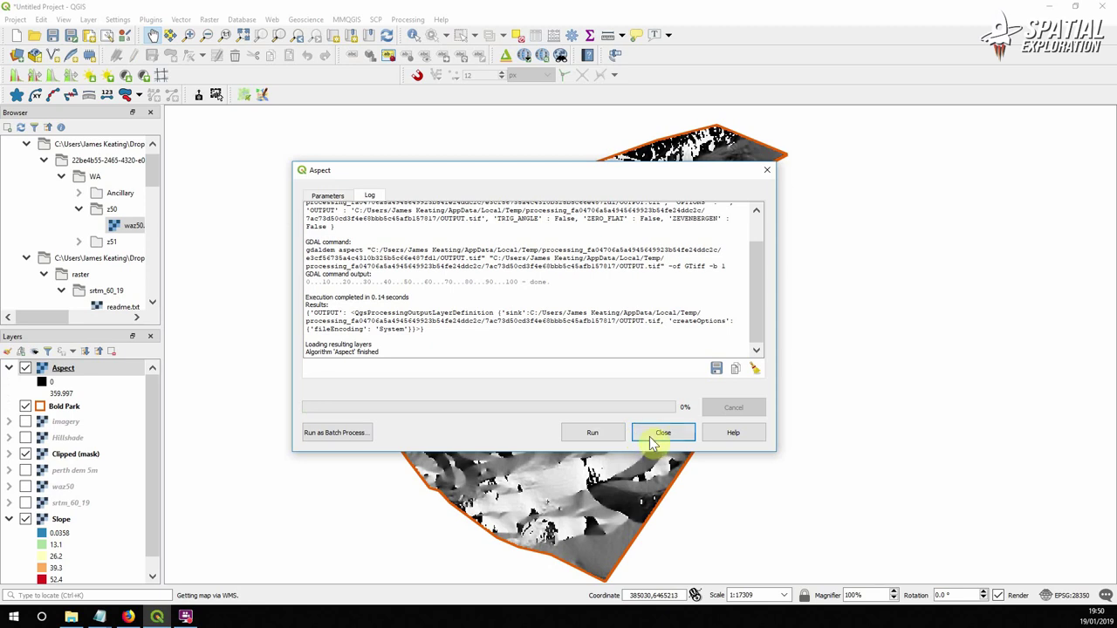
{"action": "left_click", "coordinate": [660, 434]}
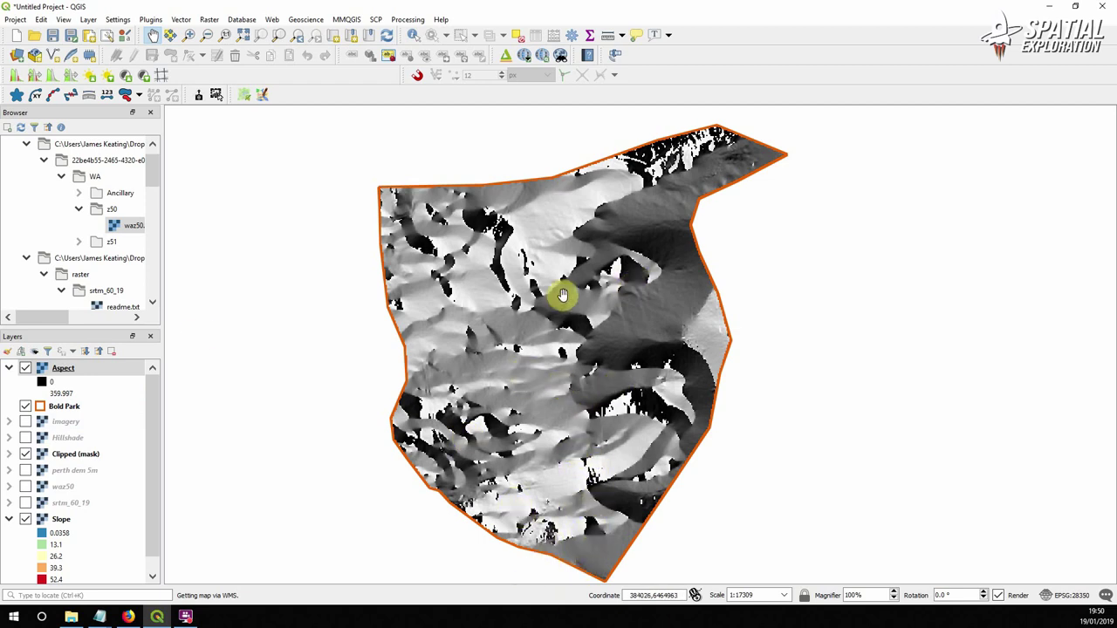
- Hide the new Aspect layer and check its 0–359.997 value range in the legend
{"action": "left_click", "coordinate": [25, 368]}
{"action": "left_click", "coordinate": [9, 368]}
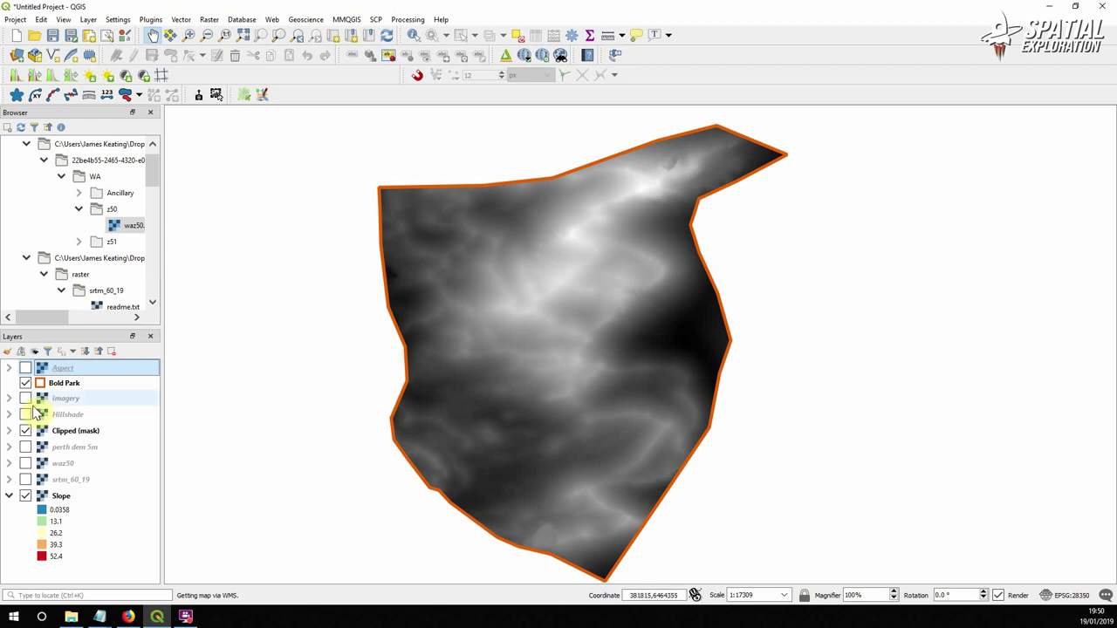
{"action": "left_click", "coordinate": [9, 367]}
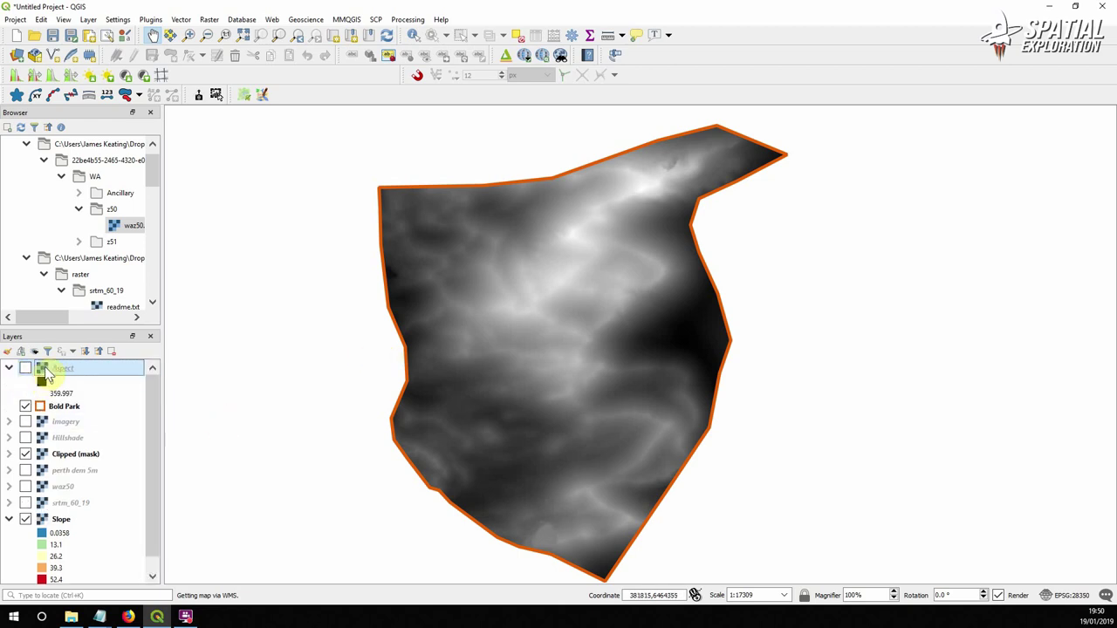
{"action": "left_click", "coordinate": [8, 367]}
{"action": "left_click", "coordinate": [9, 368]}
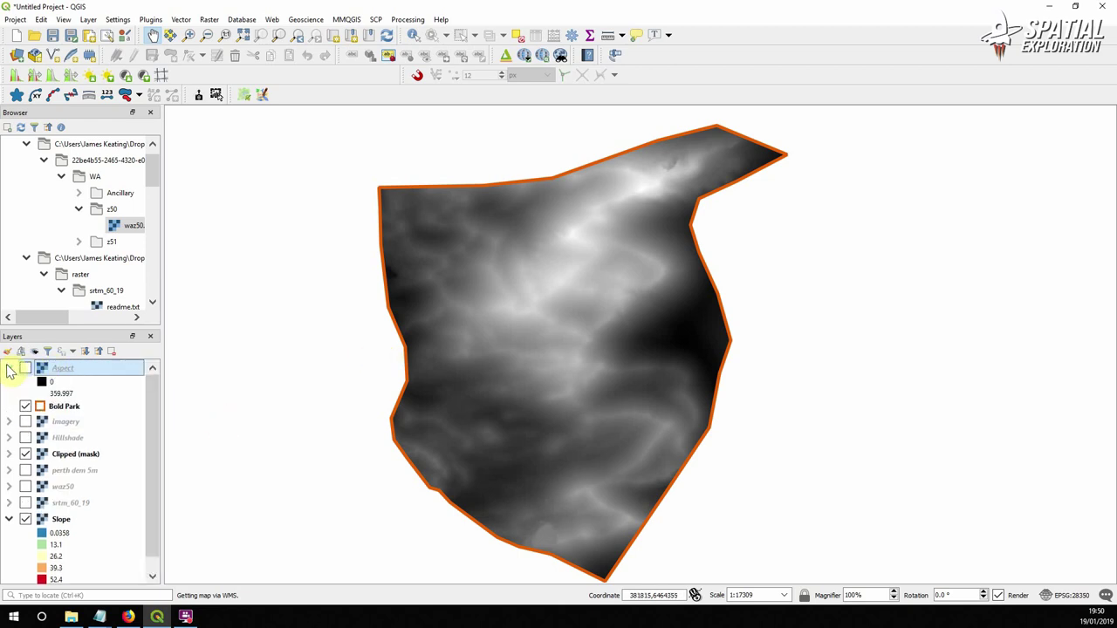
{"action": "left_click", "coordinate": [9, 368]}
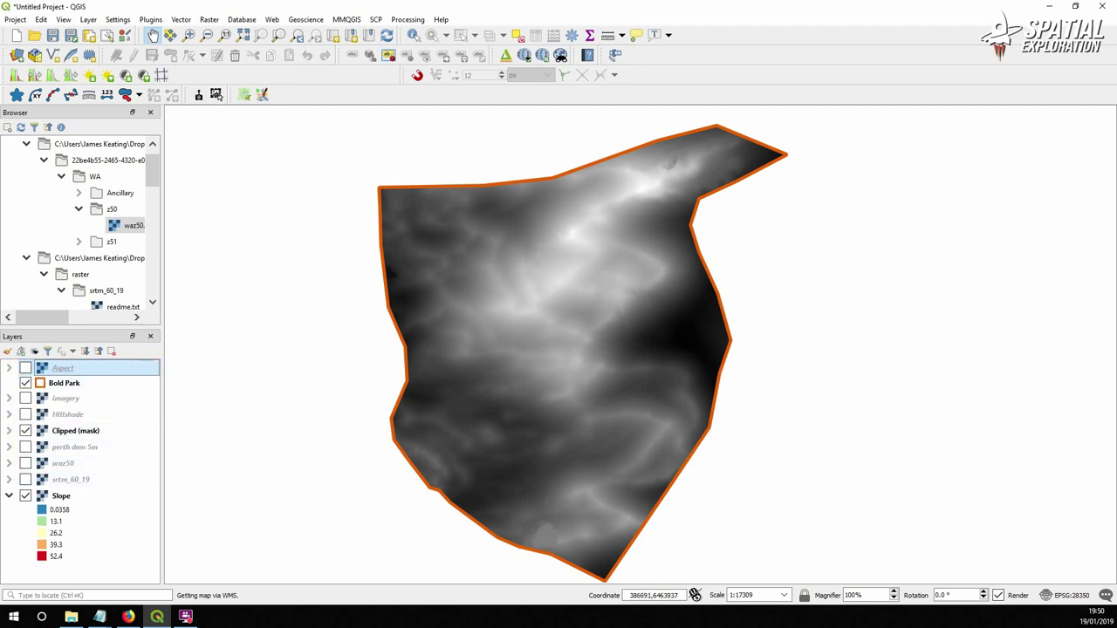
- Open GRASS r.reclass from the Processing Toolbox with Slope as the input raster
{"action": "left_click", "coordinate": [408, 19]}
{"action": "left_click", "coordinate": [424, 37]}
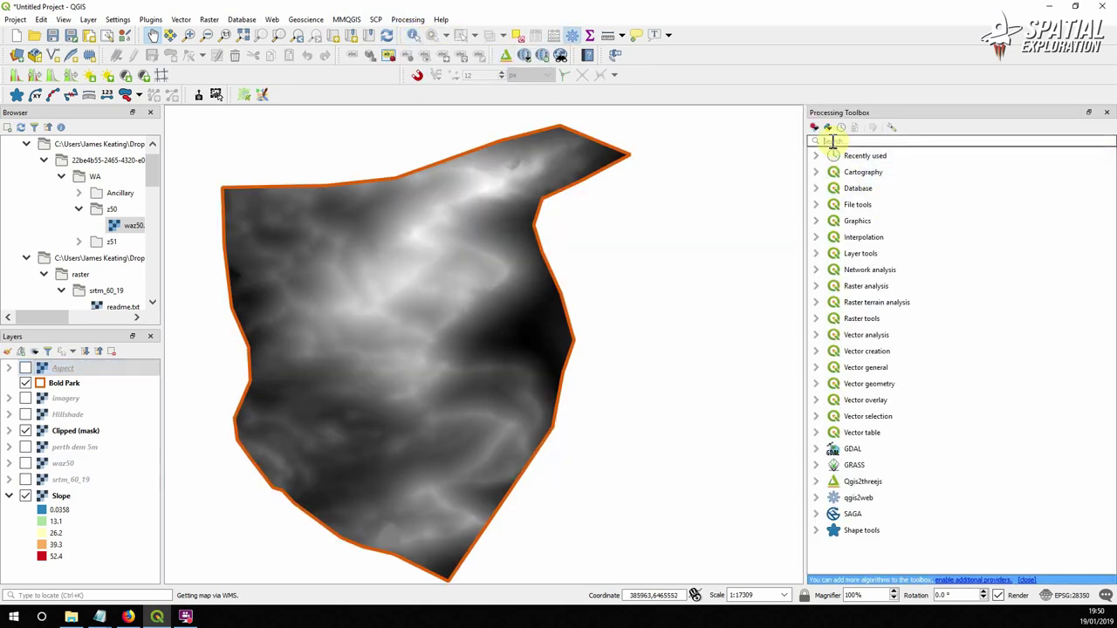
{"action": "left_click", "coordinate": [834, 142]}
{"action": "type", "text": "r.rec"}
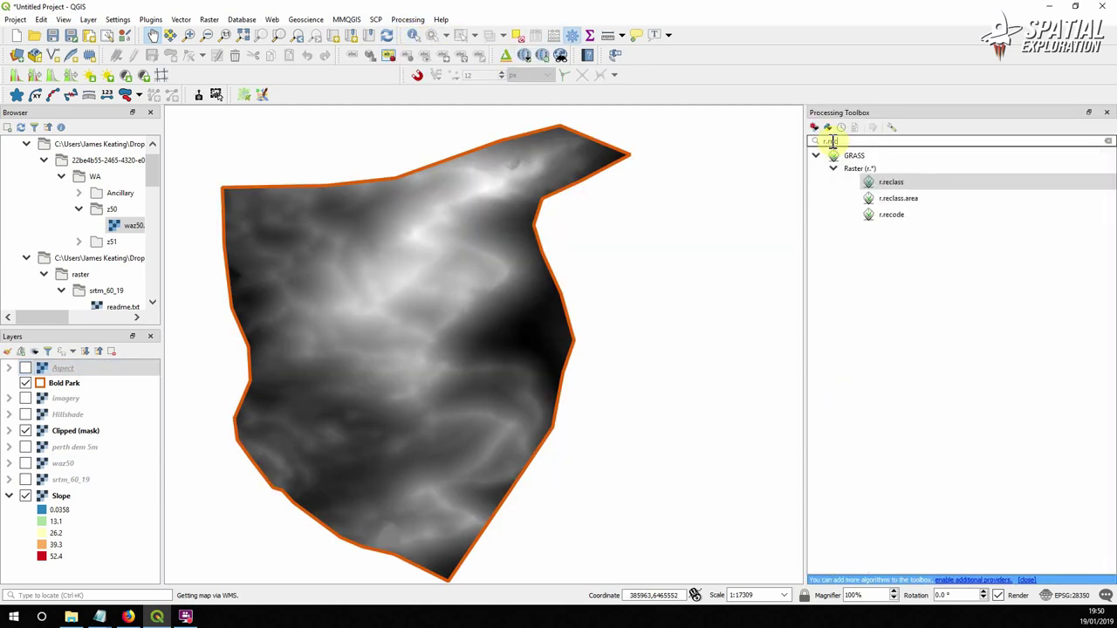
{"action": "double_click", "coordinate": [884, 182]}
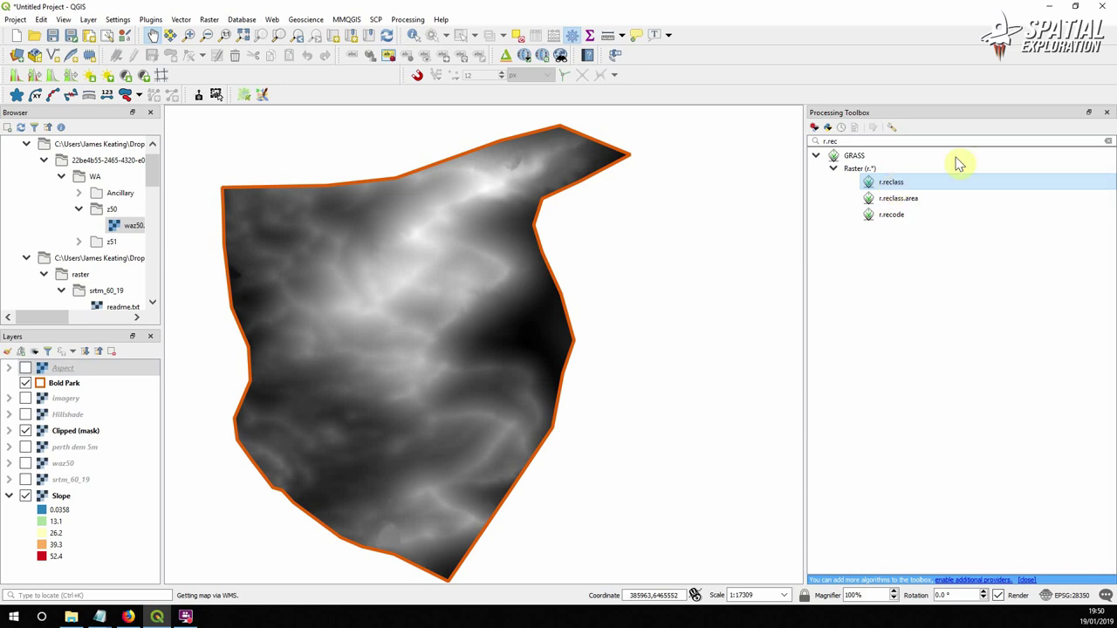
{"action": "left_click", "coordinate": [463, 229]}
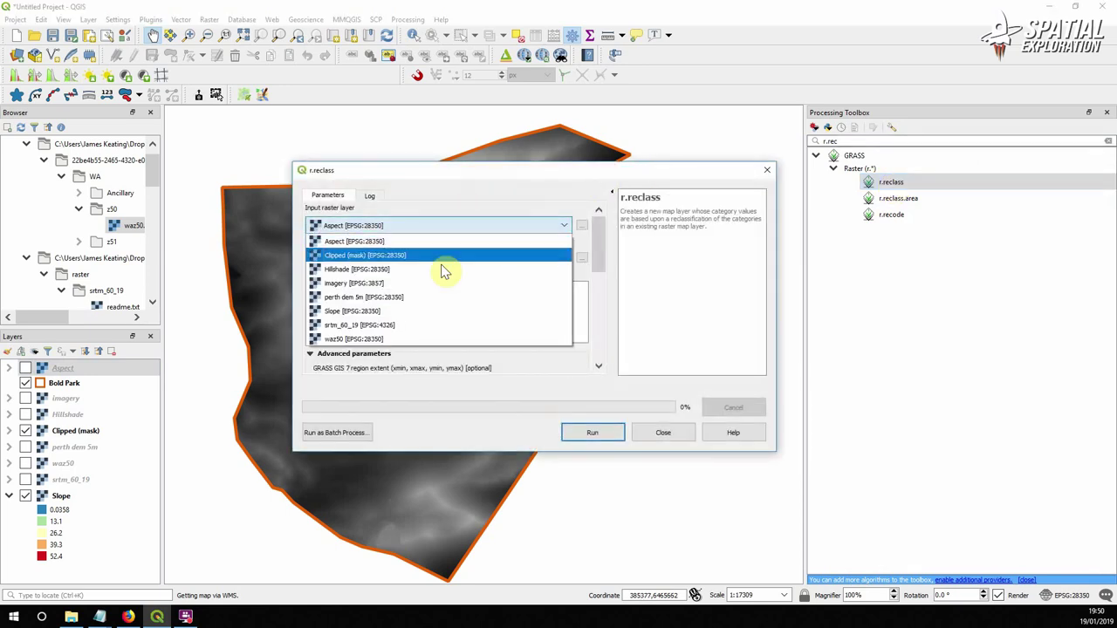
{"action": "left_click", "coordinate": [429, 309]}
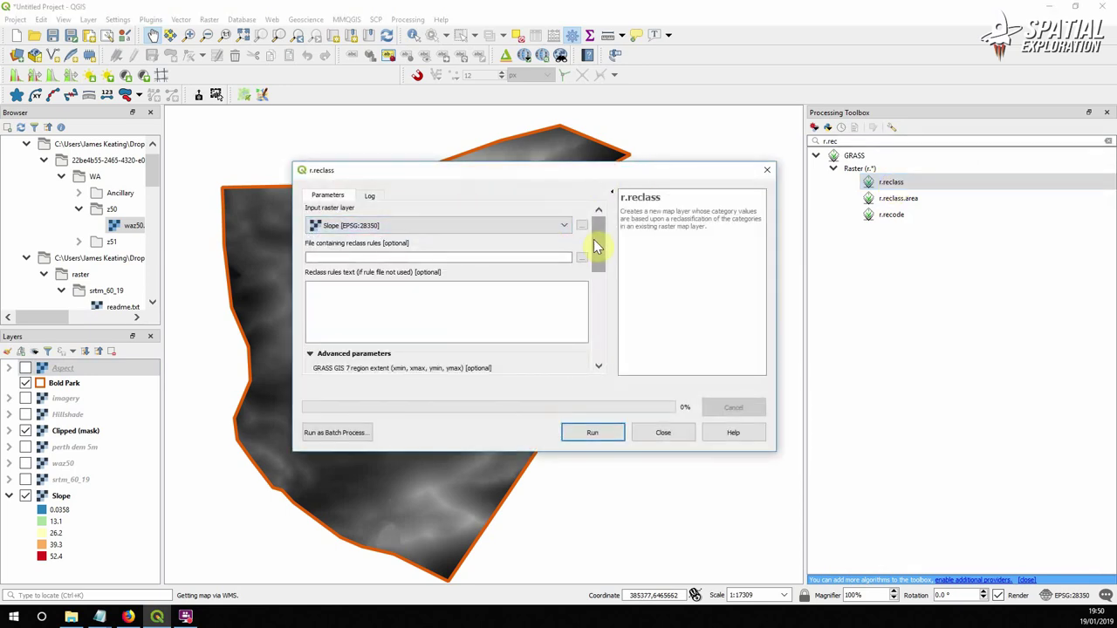
- Paste the nine-class slope reclass rules covering 0–54.0 and run the reclassification
{"action": "scroll", "coordinate": [593, 241], "scroll_direction": "down", "scroll_amount": 1}
{"action": "left_click", "coordinate": [353, 282]}
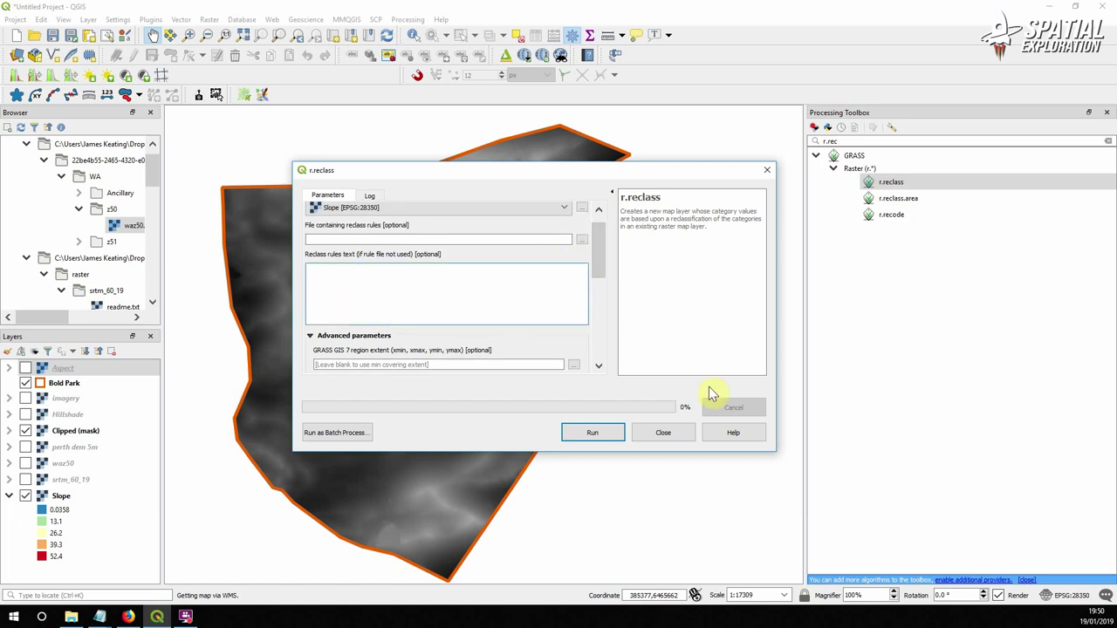
{"action": "right_click", "coordinate": [316, 280]}
{"action": "left_click", "coordinate": [349, 367]}
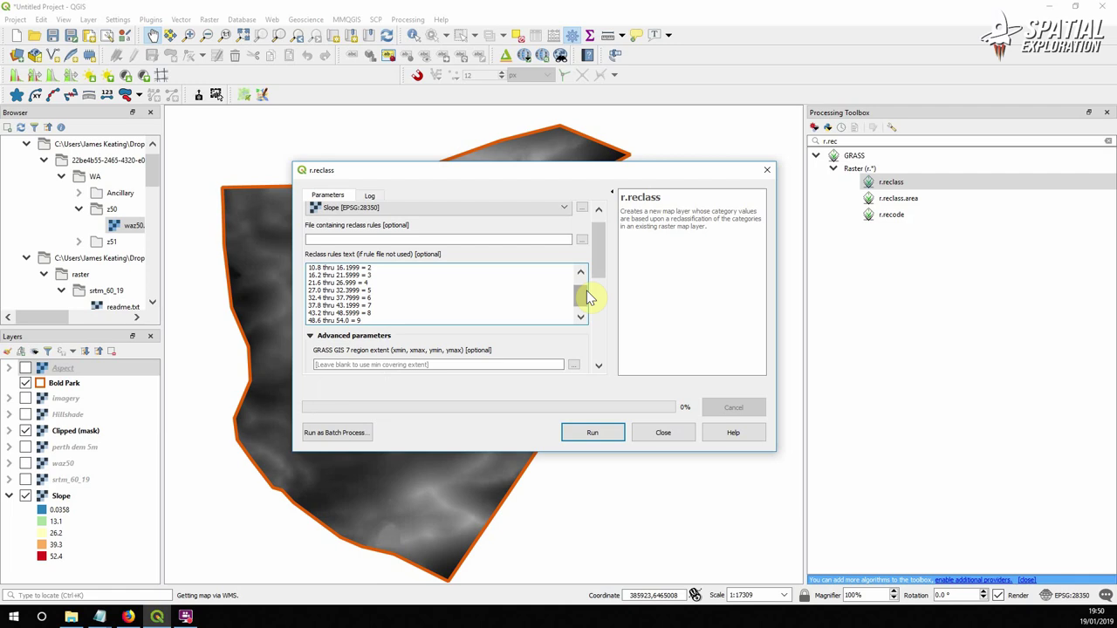
{"action": "left_click_drag", "start_coordinate": [290, 275], "coordinate": [216, 277]}
{"action": "left_click_drag", "start_coordinate": [581, 313], "coordinate": [580, 299]}
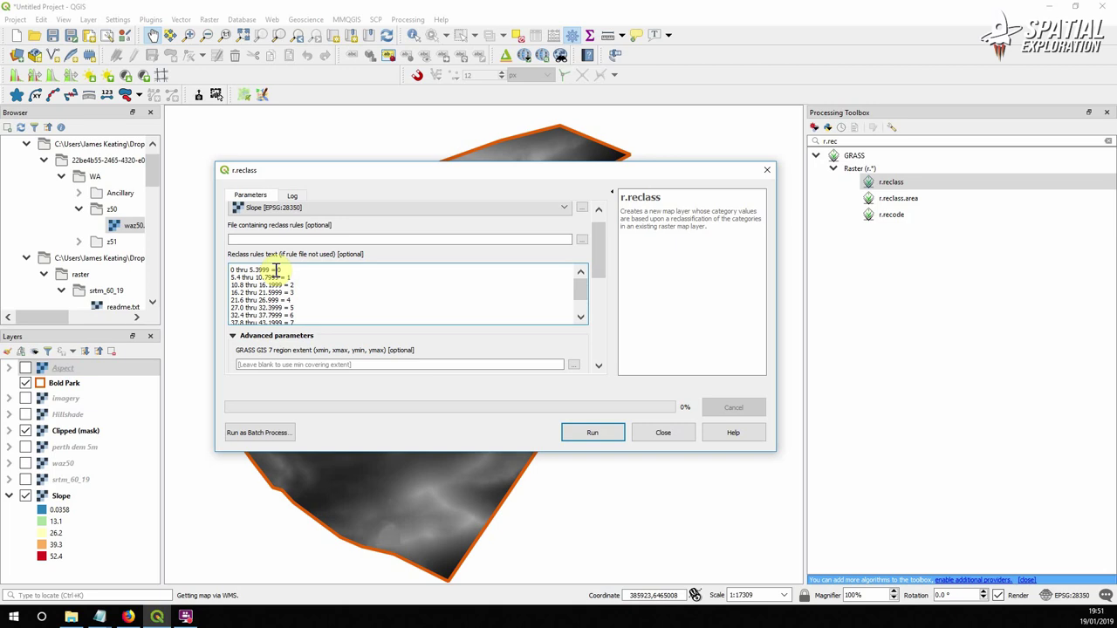
{"action": "scroll", "coordinate": [277, 290], "scroll_direction": "down", "scroll_amount": 1}
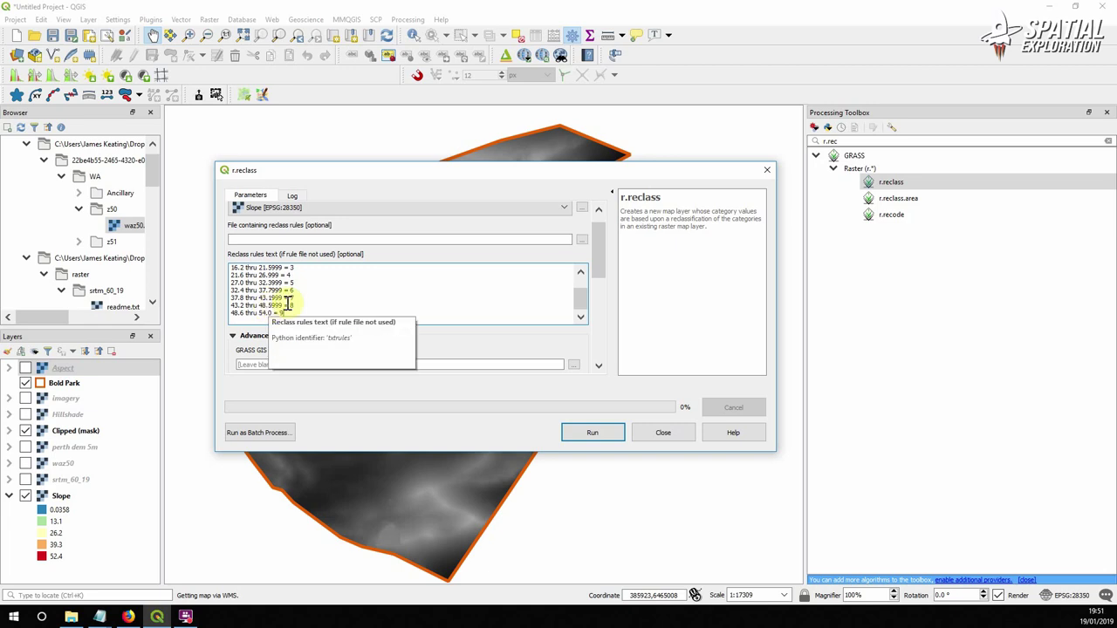
{"action": "scroll", "coordinate": [297, 305], "scroll_direction": "up", "scroll_amount": 1}
{"action": "scroll", "coordinate": [300, 305], "scroll_direction": "down", "scroll_amount": 1}
{"action": "scroll", "coordinate": [299, 306], "scroll_direction": "up", "scroll_amount": 1}
{"action": "scroll", "coordinate": [300, 306], "scroll_direction": "down", "scroll_amount": 1}
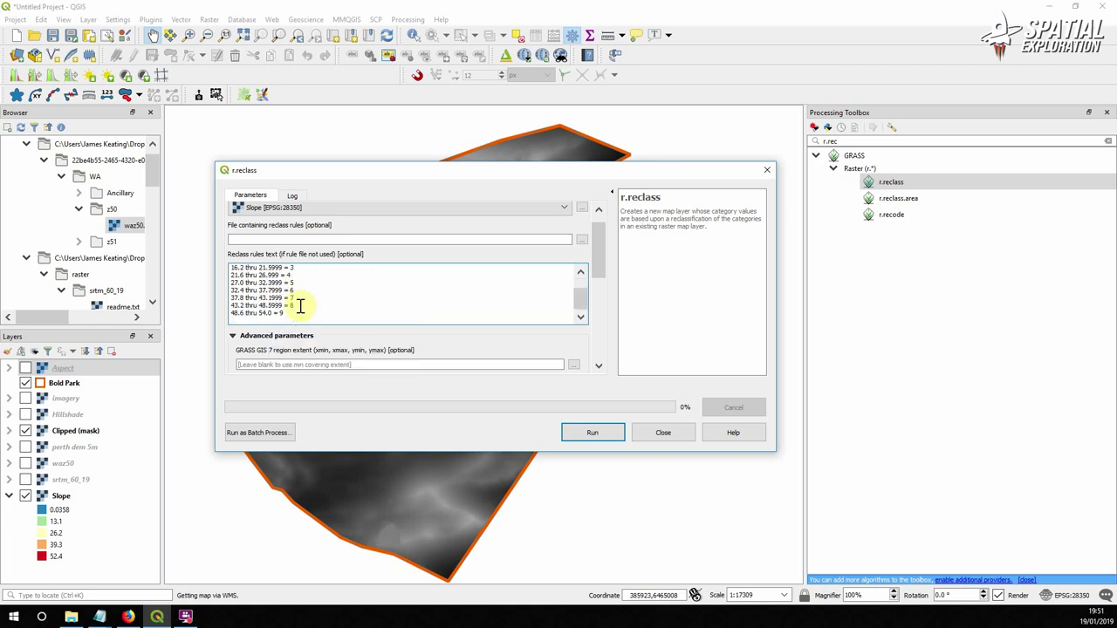
{"action": "left_click_drag", "start_coordinate": [601, 253], "coordinate": [608, 345]}
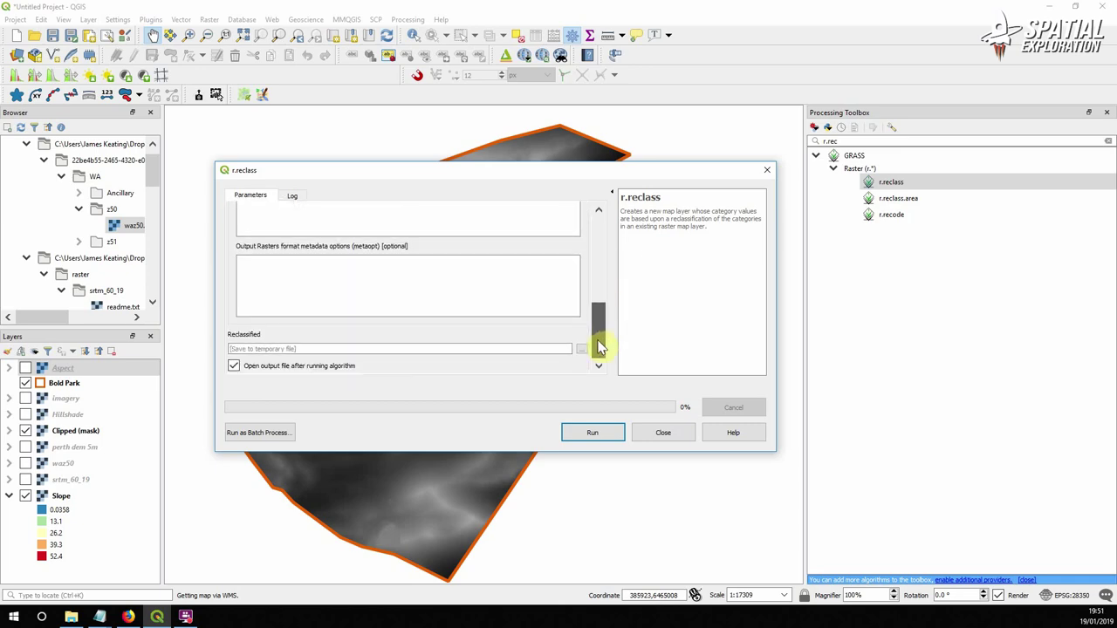
{"action": "left_click", "coordinate": [590, 432]}
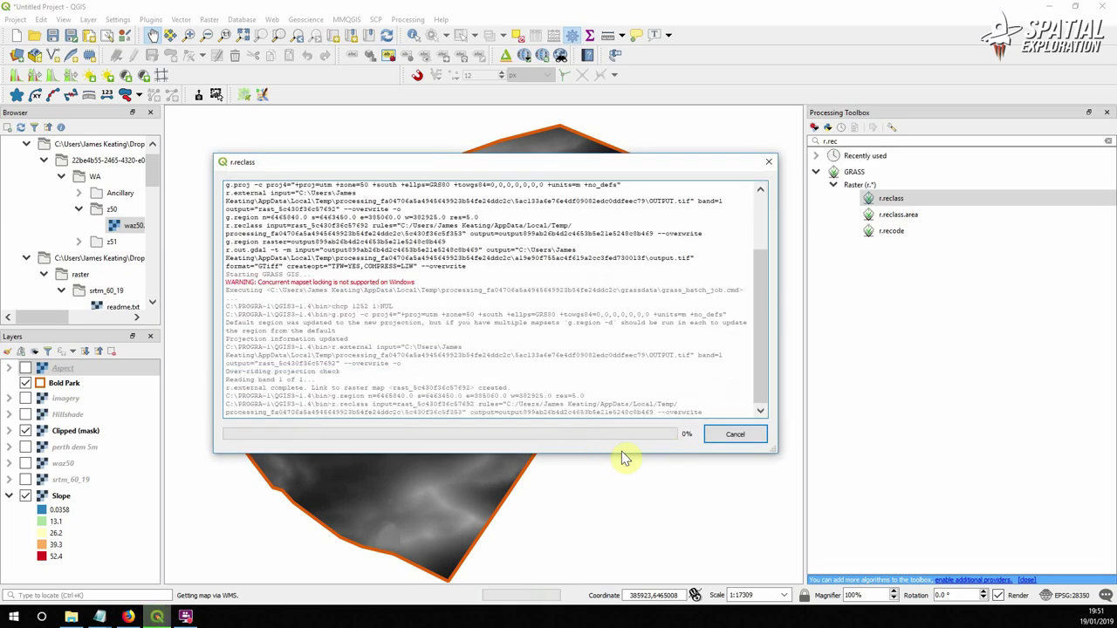
- Close r.reclass and render the Reclassified layer as singleband greyscale
{"action": "left_click", "coordinate": [663, 436]}
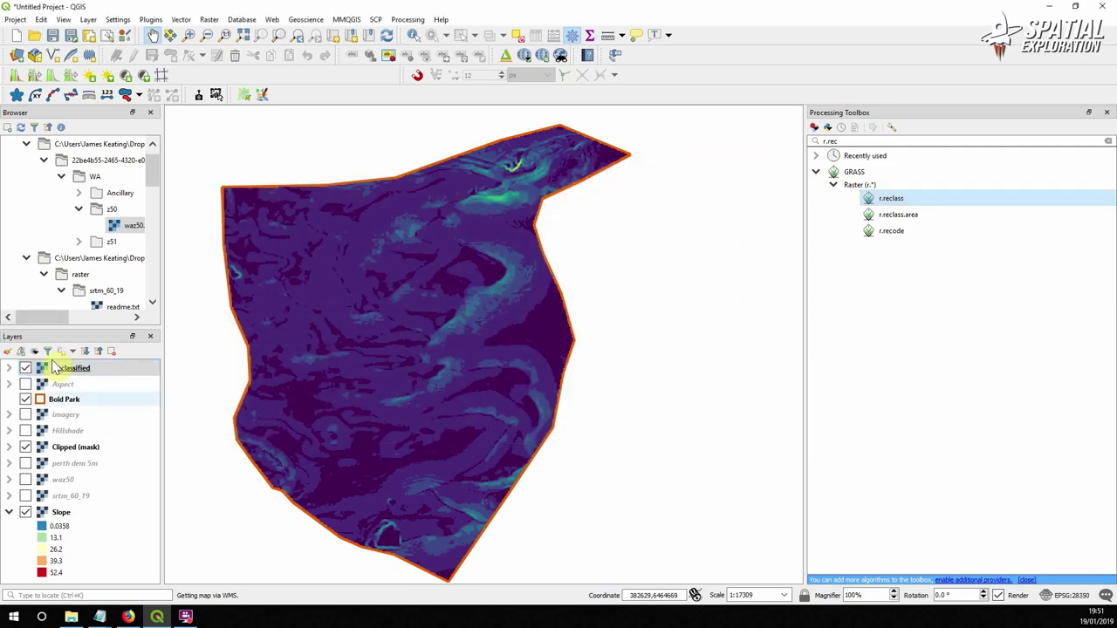
{"action": "left_click", "coordinate": [9, 368]}
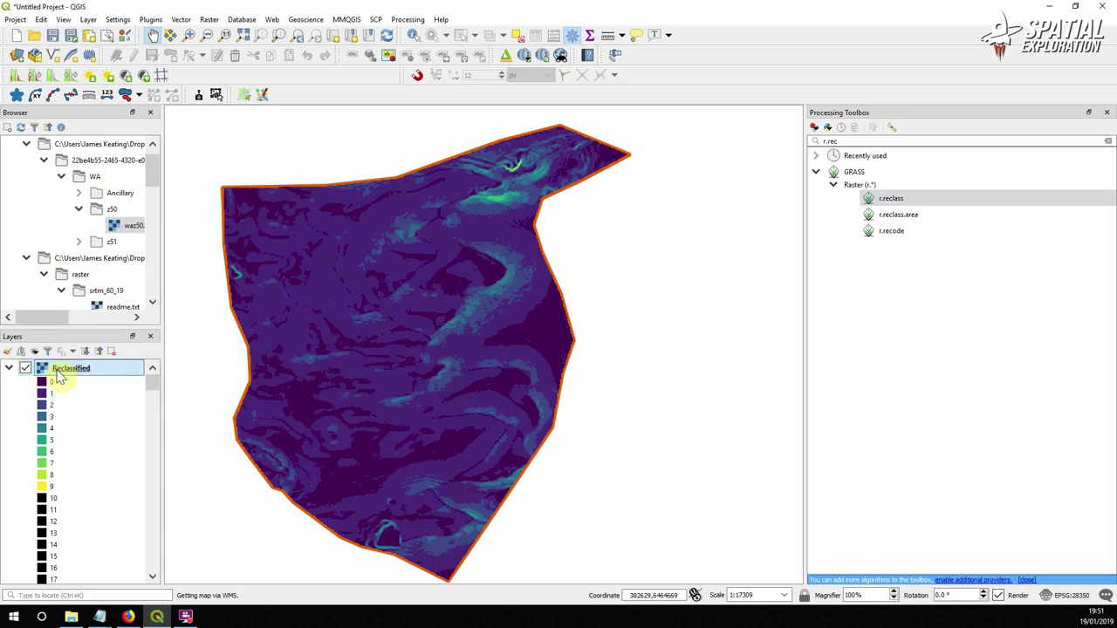
{"action": "double_click", "coordinate": [58, 374]}
{"action": "left_click", "coordinate": [381, 49]}
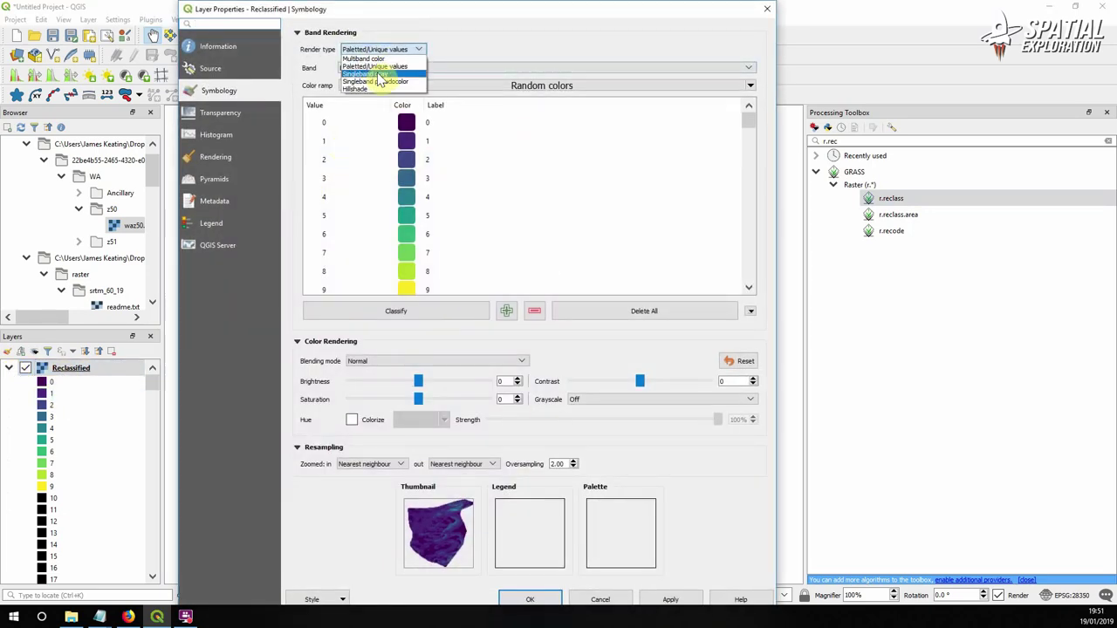
{"action": "left_click", "coordinate": [380, 75]}
{"action": "left_click", "coordinate": [655, 602]}
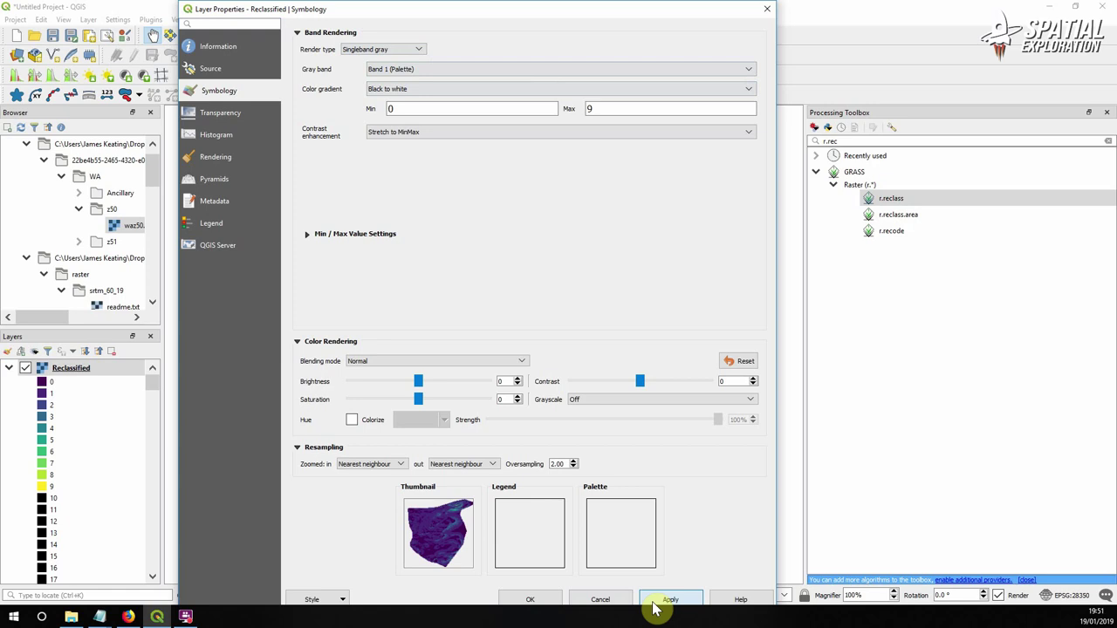
{"action": "left_click", "coordinate": [530, 599]}
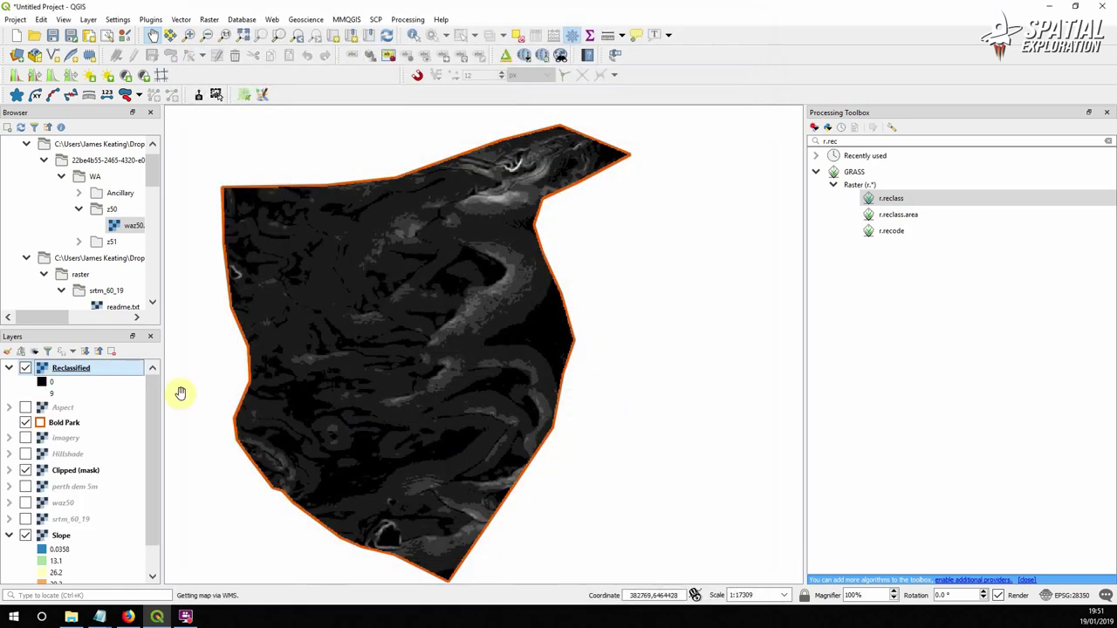
- Hide the Reclassified layer and rename it 'Reclassified slope'
{"action": "left_click", "coordinate": [25, 369]}
{"action": "left_click", "coordinate": [10, 368]}
{"action": "right_click", "coordinate": [69, 374]}
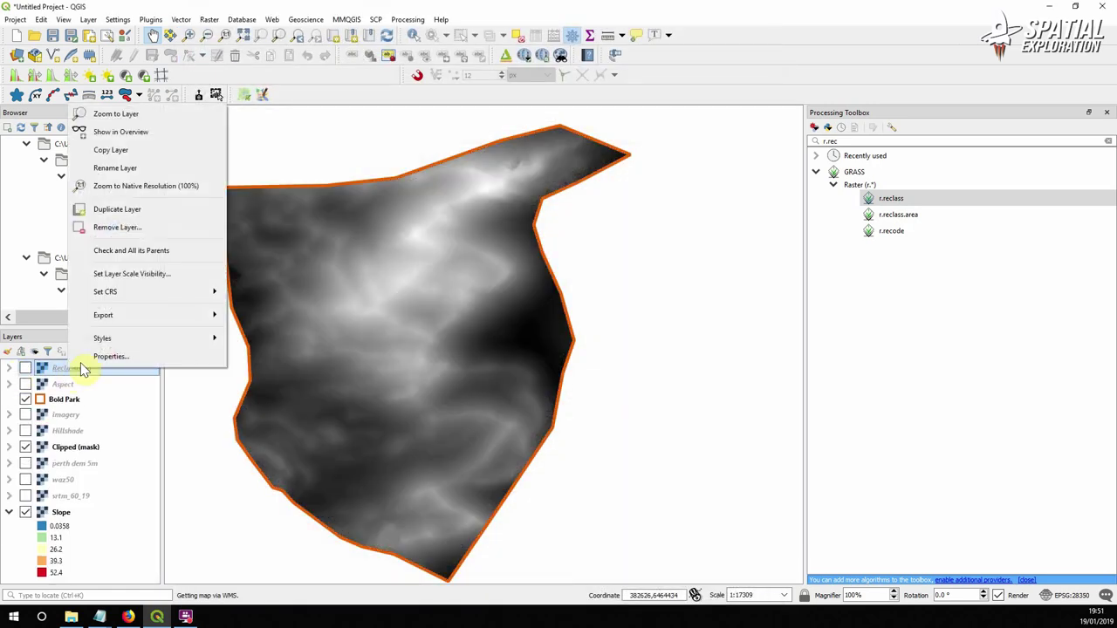
{"action": "left_click", "coordinate": [126, 168]}
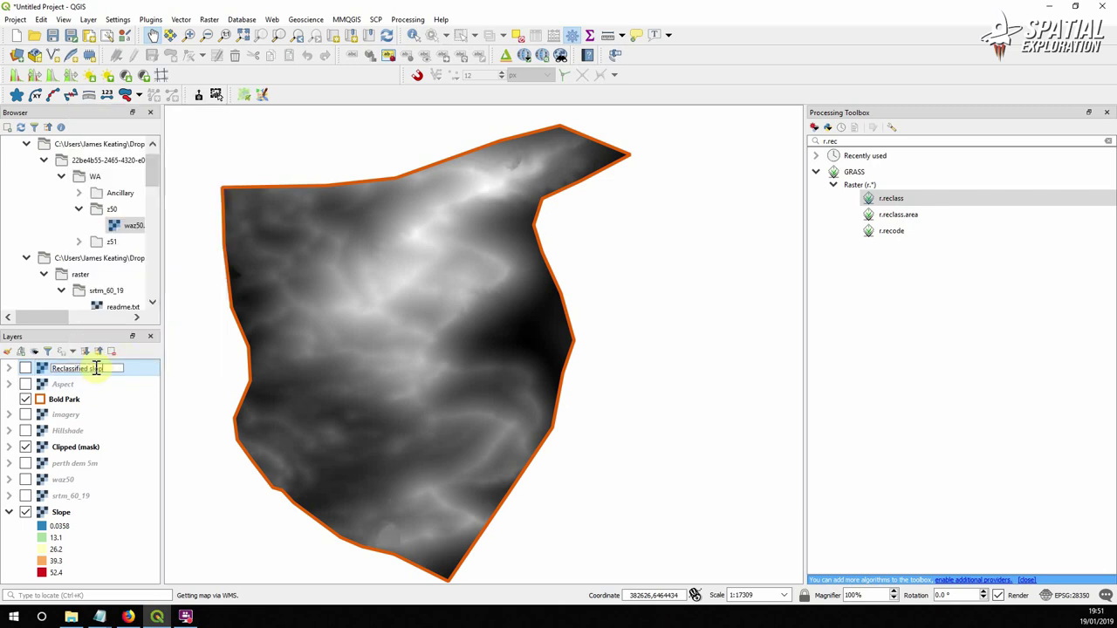
{"action": "key", "text": "Return"}
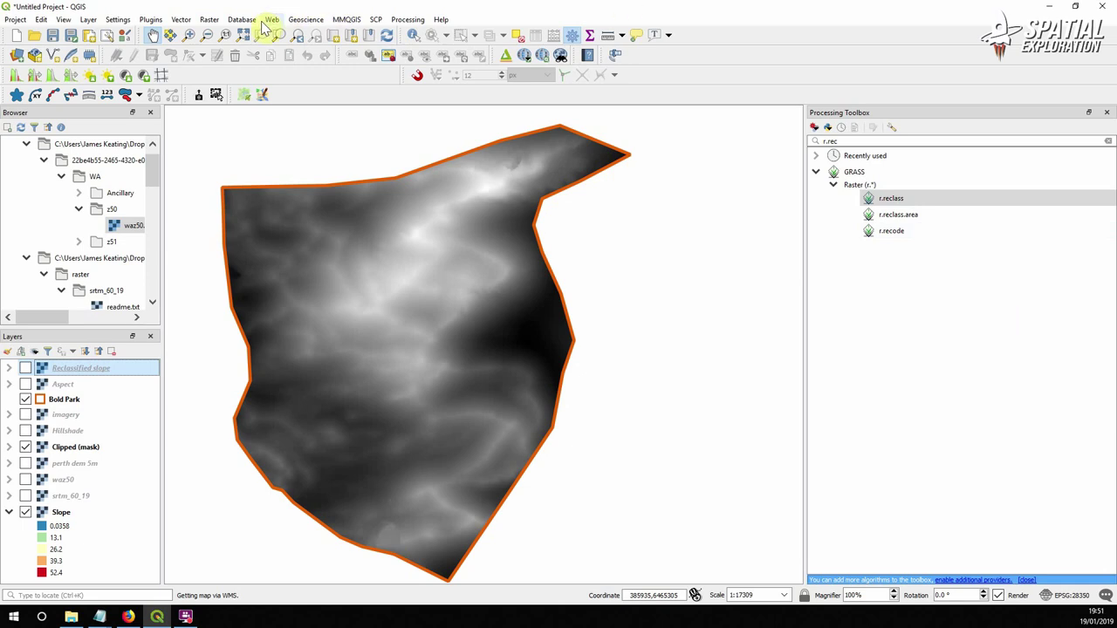
{"action": "left_click", "coordinate": [888, 201]}
- Run r.reclass on Aspect with pasted rules mapping directions to classes 10–80, 337.5–360 folding into 10
{"action": "double_click", "coordinate": [887, 200]}
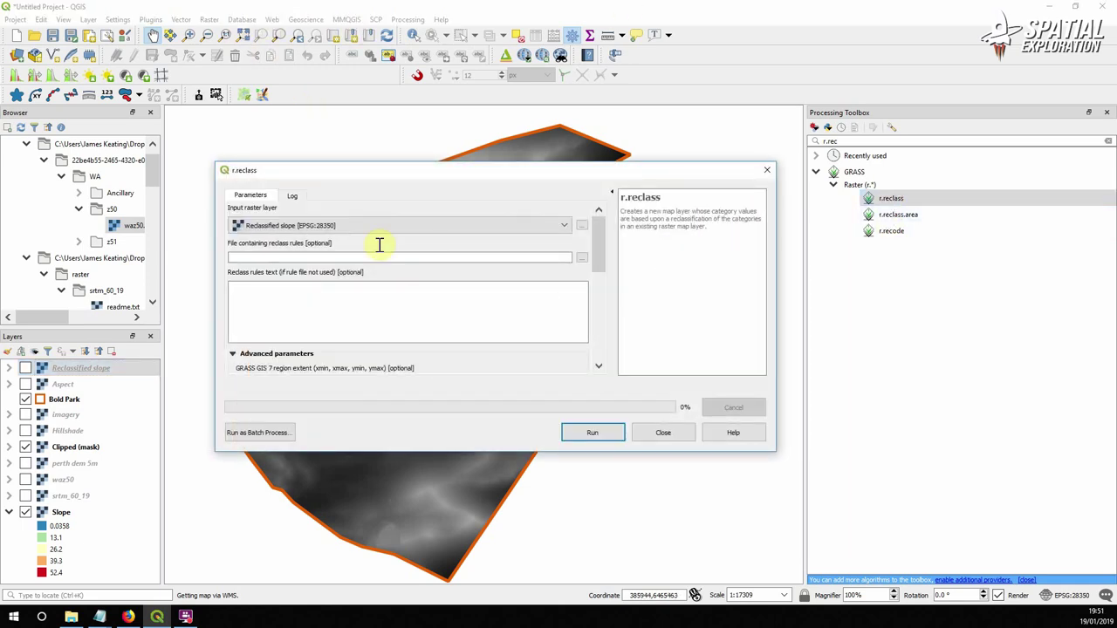
{"action": "left_click", "coordinate": [319, 228]}
{"action": "left_click", "coordinate": [319, 243]}
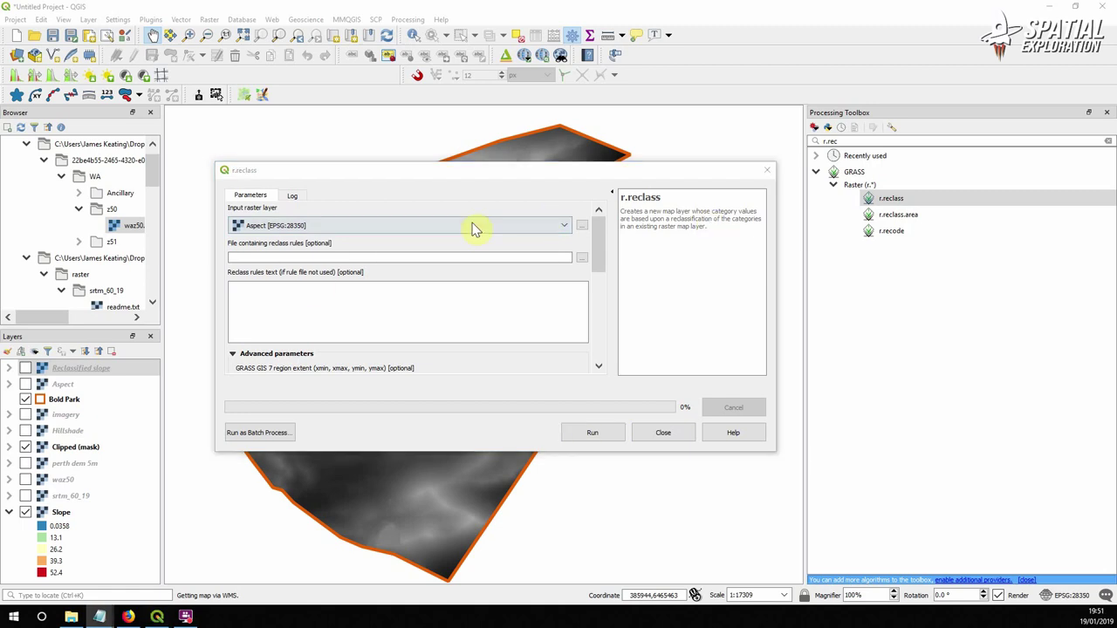
{"action": "left_click", "coordinate": [312, 302]}
{"action": "right_click", "coordinate": [312, 302]}
{"action": "left_click", "coordinate": [332, 386]}
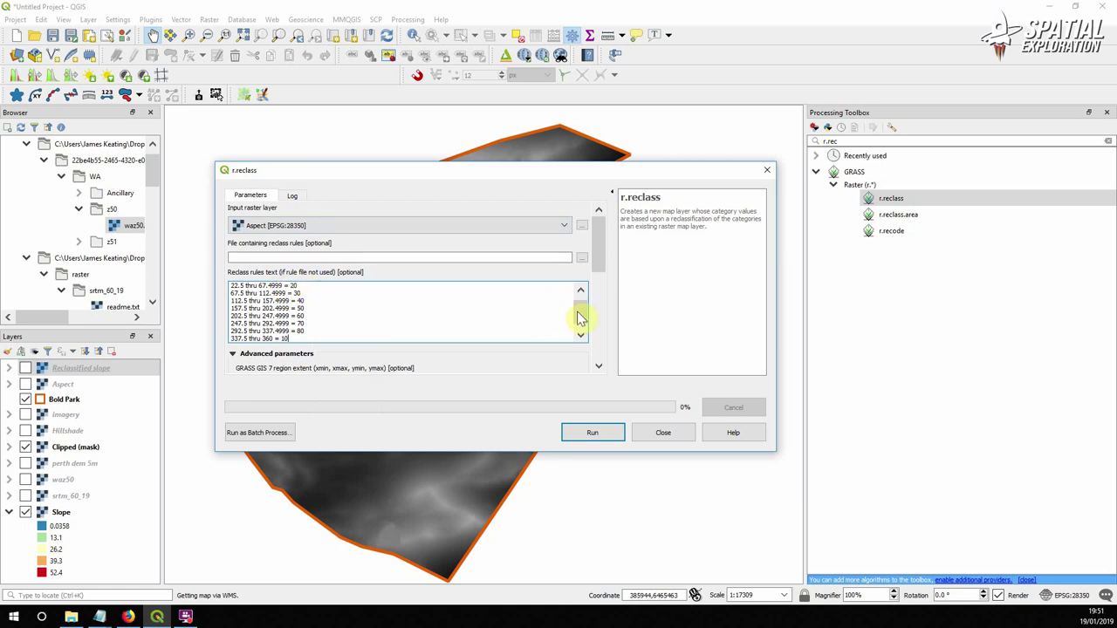
{"action": "left_click_drag", "start_coordinate": [581, 317], "coordinate": [581, 305]}
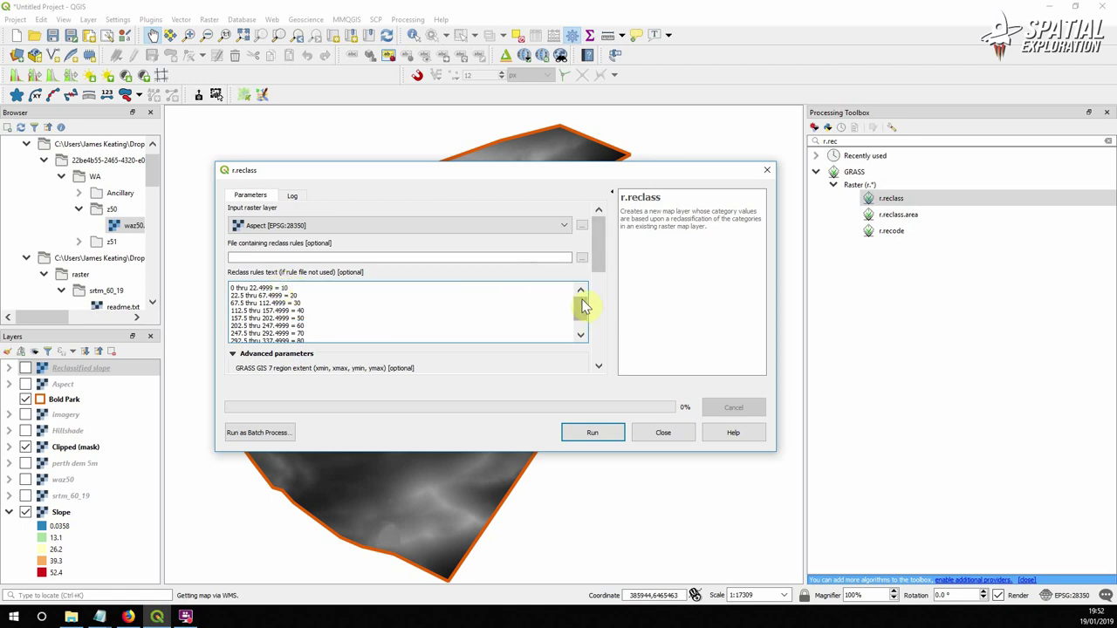
{"action": "left_click_drag", "start_coordinate": [581, 300], "coordinate": [584, 316]}
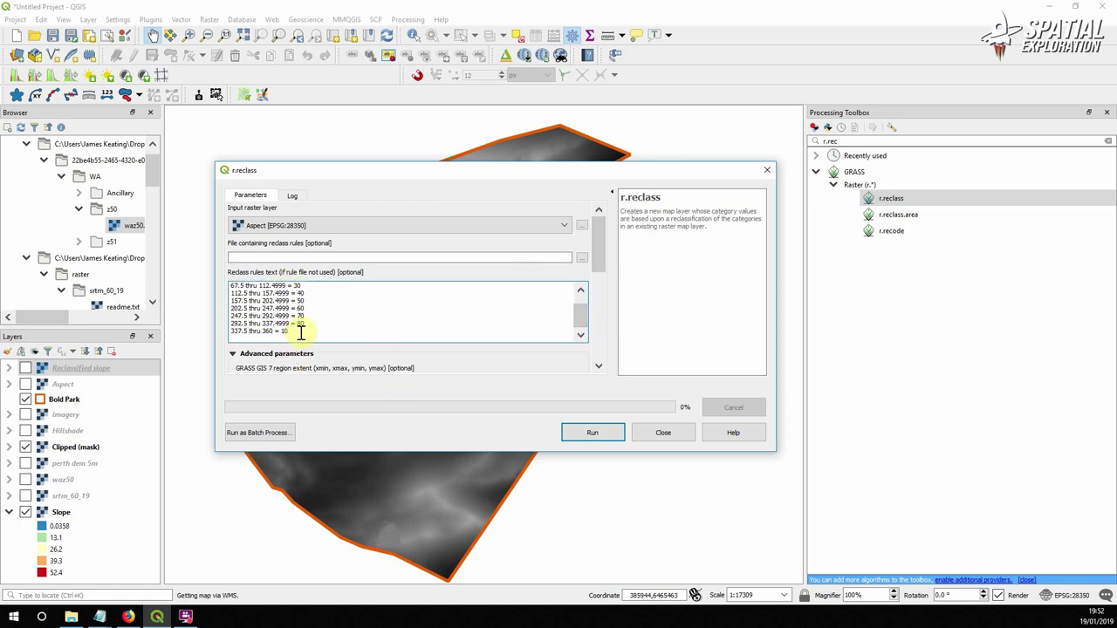
{"action": "left_click_drag", "start_coordinate": [582, 326], "coordinate": [582, 301]}
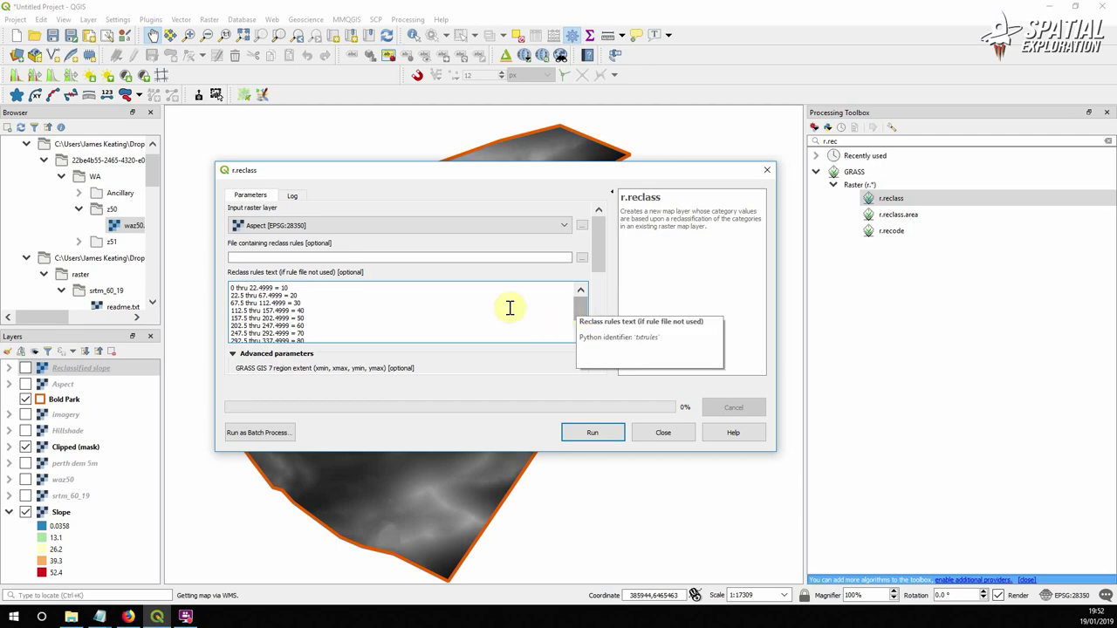
{"action": "left_click", "coordinate": [593, 434]}
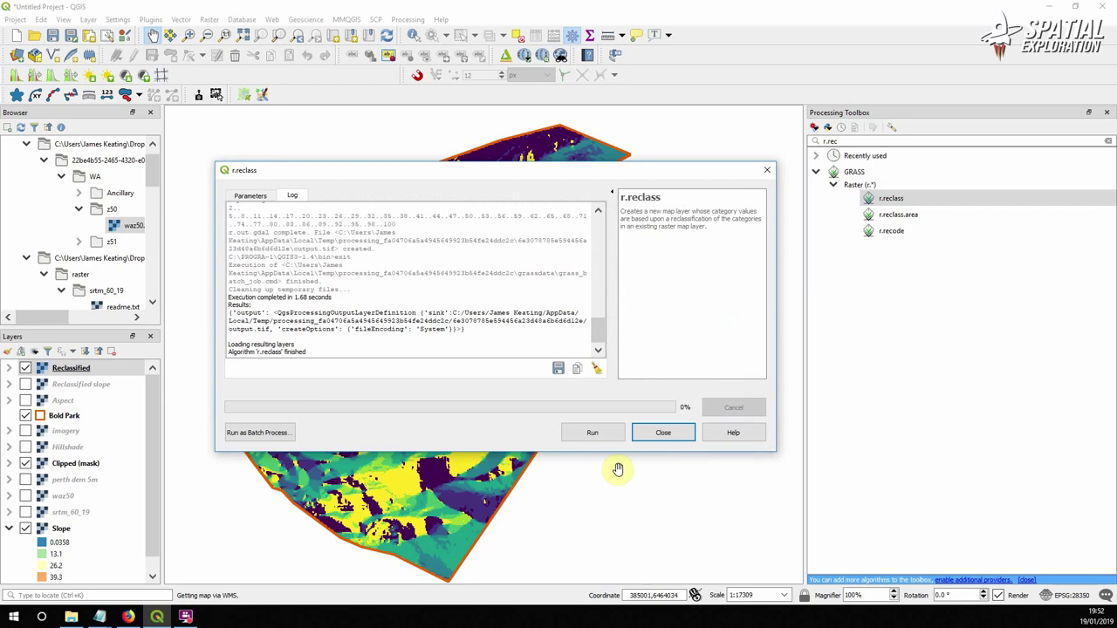
- Close r.reclass and switch the new Reclassified layer to singleband pseudocolor rendering
{"action": "left_click", "coordinate": [659, 437]}
{"action": "left_click_drag", "start_coordinate": [393, 328], "coordinate": [428, 325]}
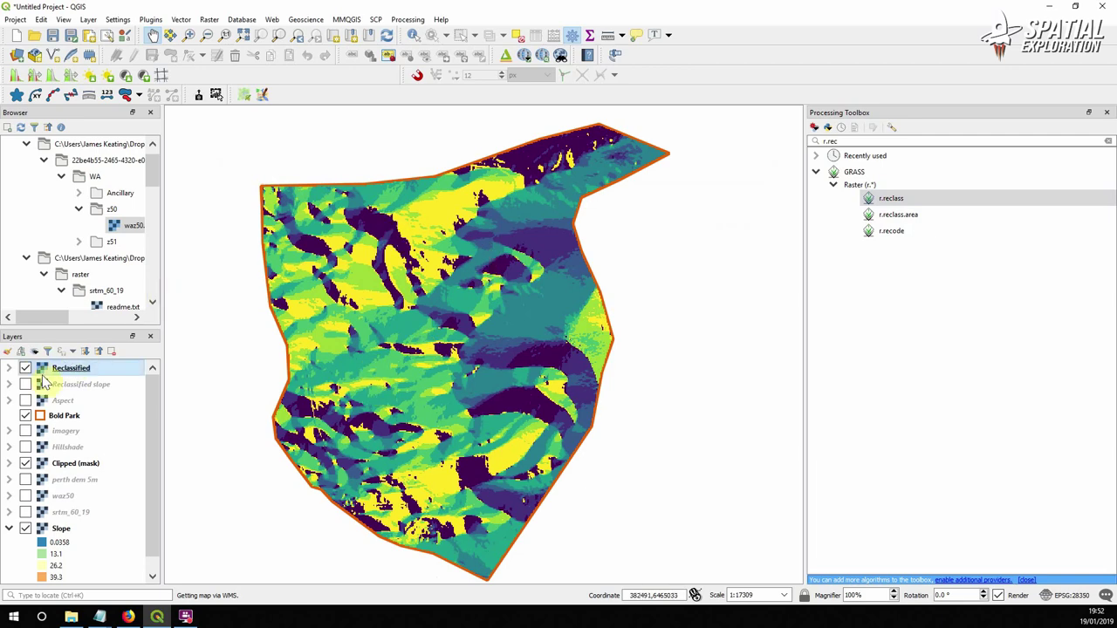
{"action": "left_click", "coordinate": [8, 367]}
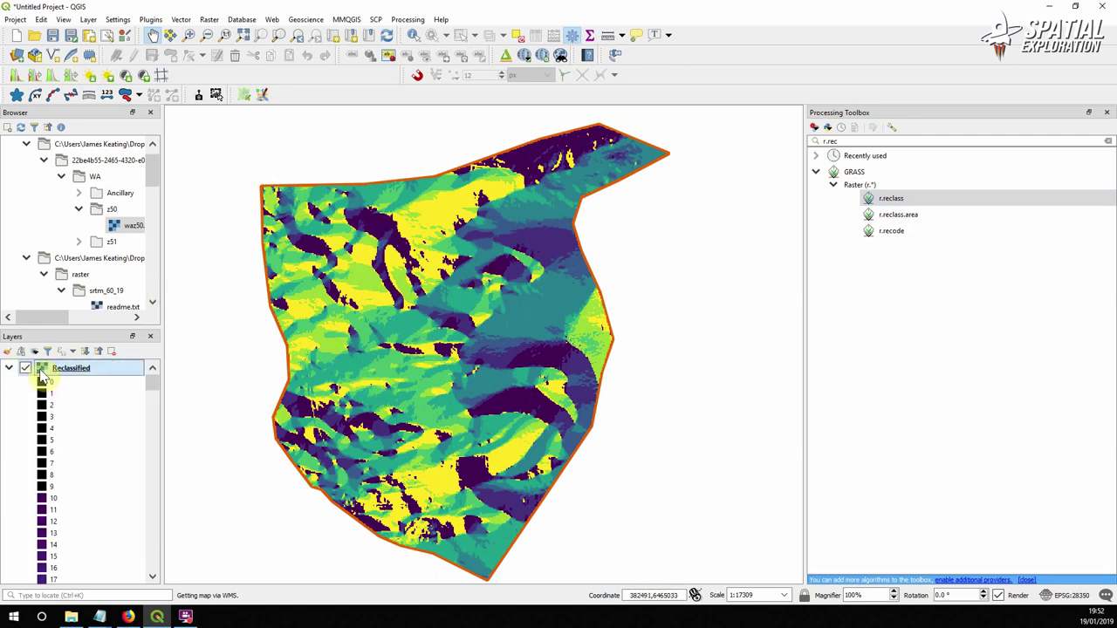
{"action": "double_click", "coordinate": [68, 370]}
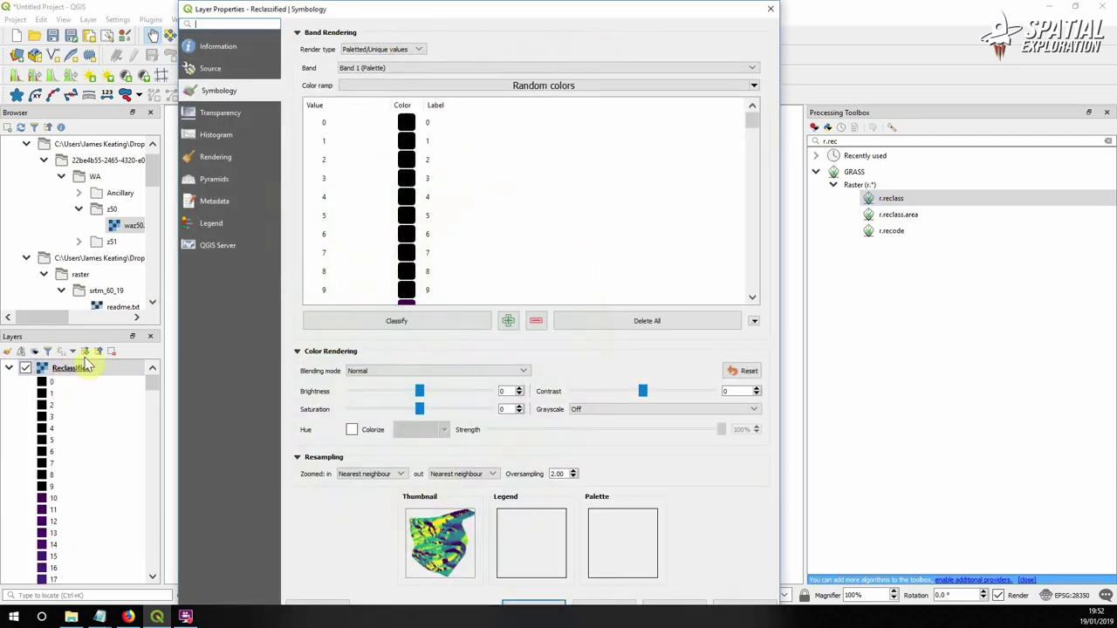
{"action": "left_click", "coordinate": [382, 49]}
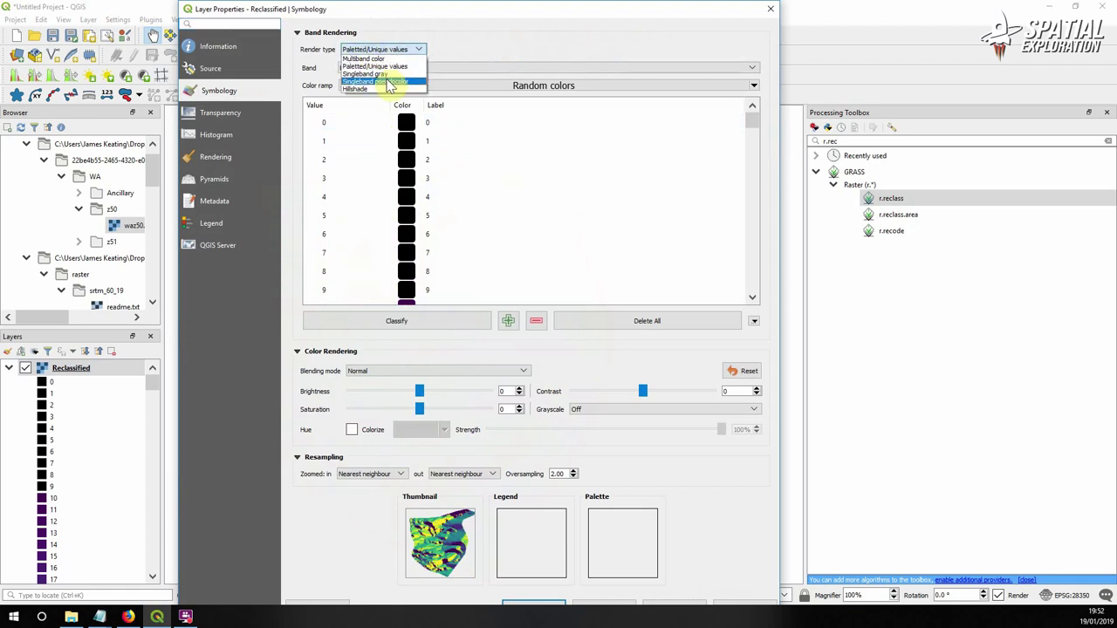
{"action": "left_click", "coordinate": [389, 81]}
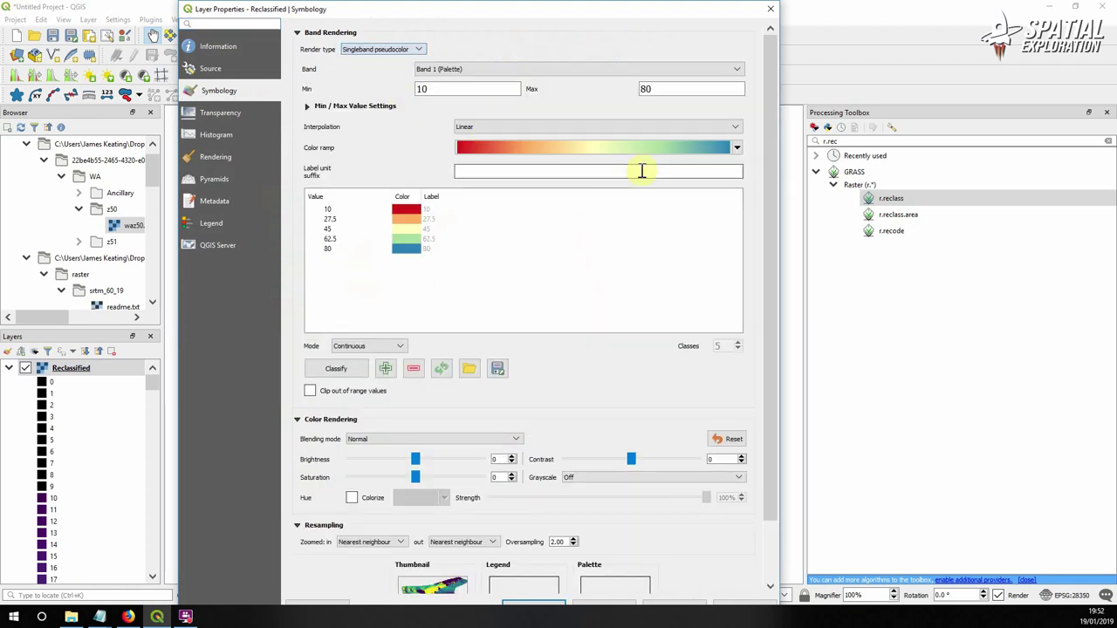
- Classify it by Equal Interval into eight classes from 10 to 80 and apply
{"action": "left_click", "coordinate": [361, 346]}
{"action": "left_click", "coordinate": [361, 370]}
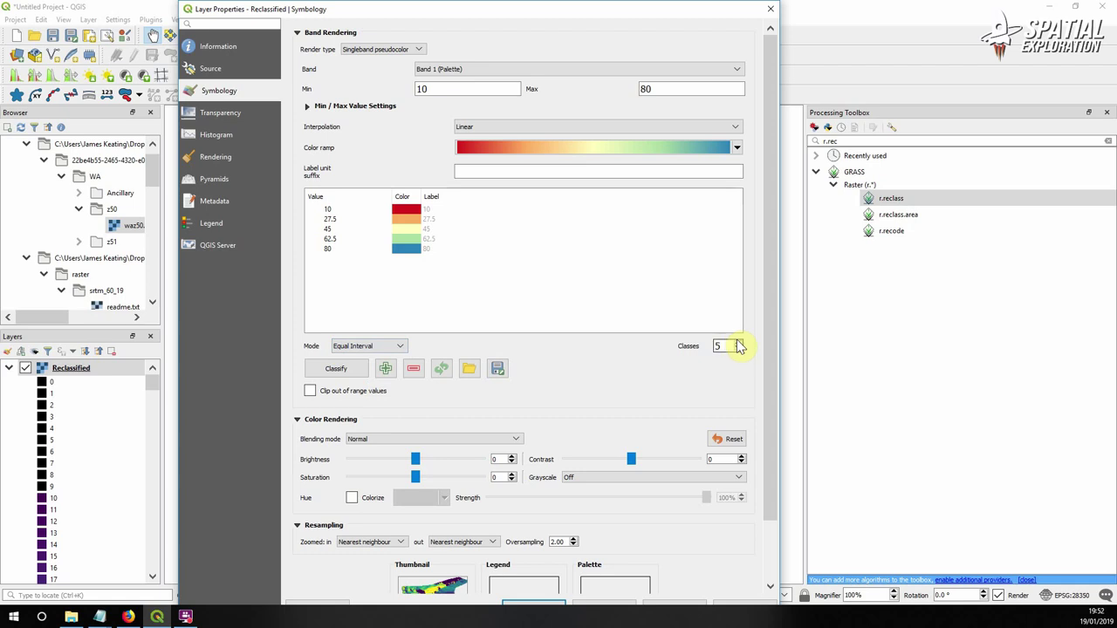
{"action": "left_click", "coordinate": [738, 343]}
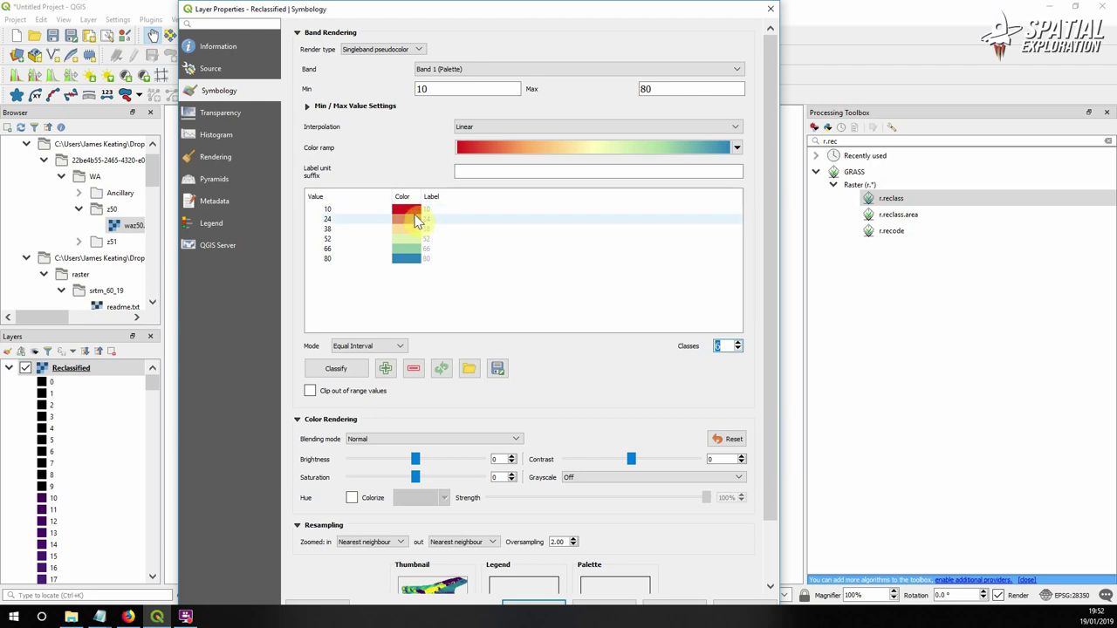
{"action": "left_click", "coordinate": [738, 344]}
{"action": "left_click", "coordinate": [738, 344]}
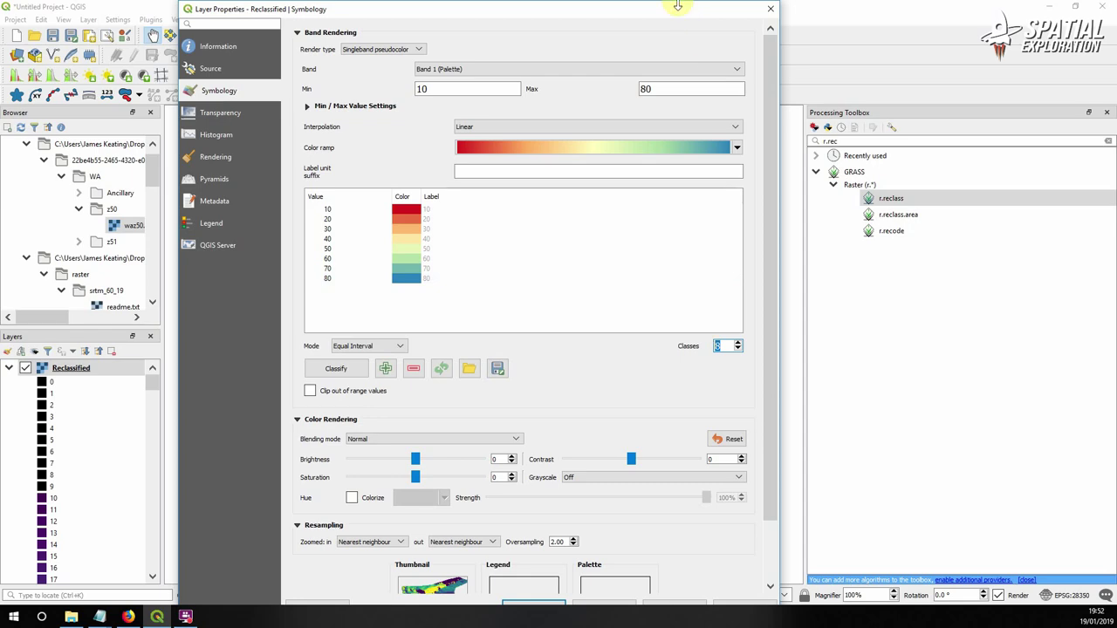
{"action": "mouse_move", "coordinate": [650, 12]}
{"action": "left_mouse_down"}
{"action": "mouse_move", "coordinate": [649, 125]}
{"action": "mouse_move", "coordinate": [649, 22]}
{"action": "left_mouse_up"}
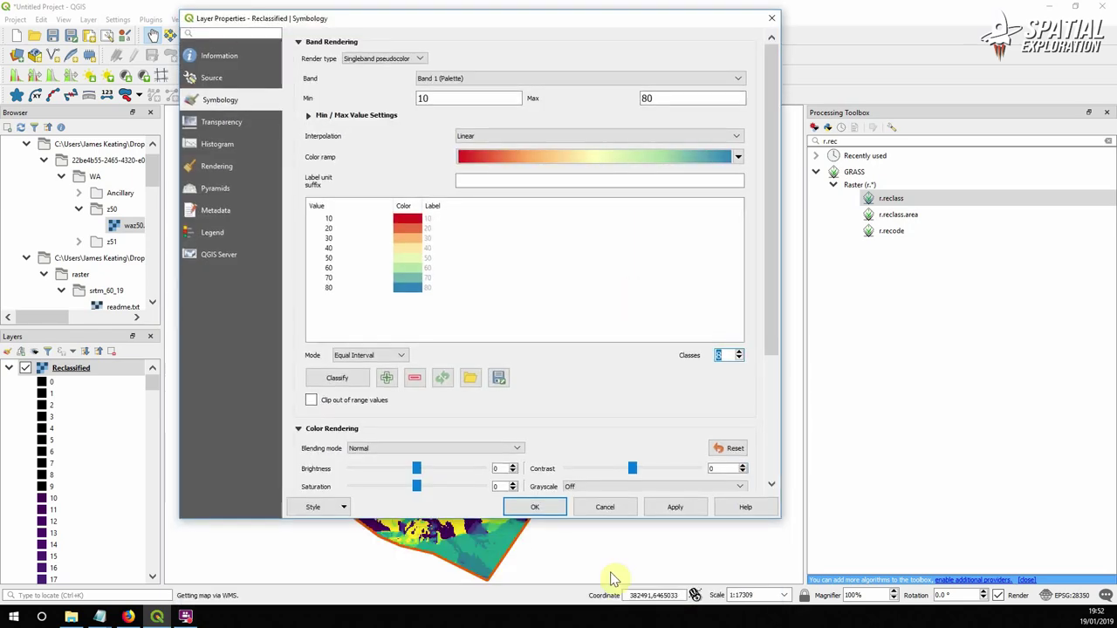
{"action": "left_click", "coordinate": [665, 509]}
{"action": "left_click", "coordinate": [533, 507]}
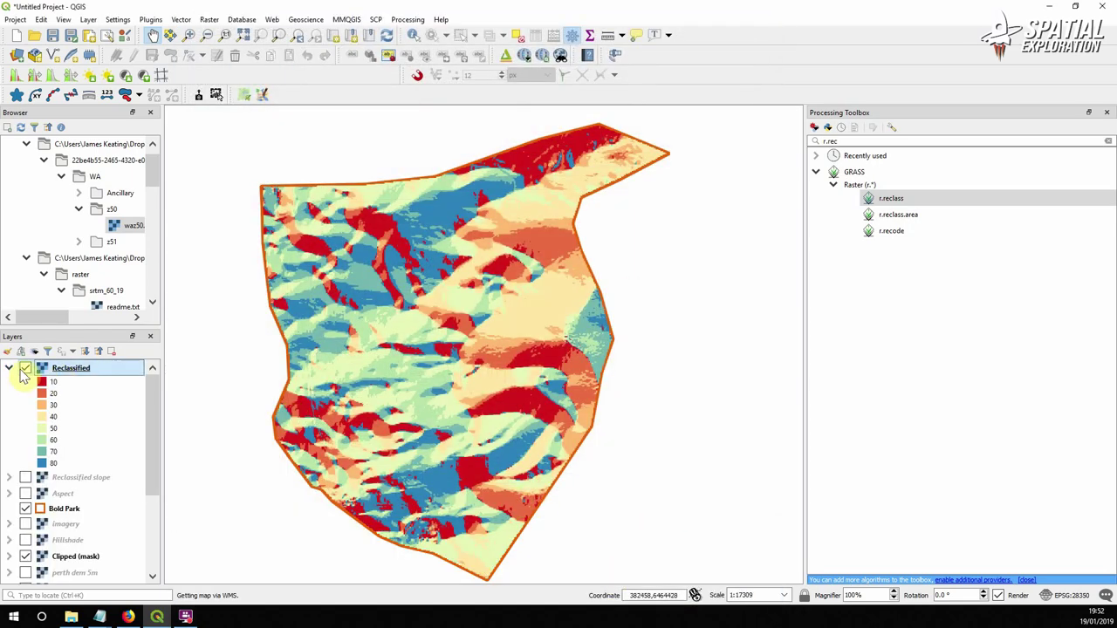
- Hide the Reclassified layer and rename it 'Reclassified aspect'
{"action": "left_click", "coordinate": [25, 369]}
{"action": "left_click", "coordinate": [9, 367]}
{"action": "right_click", "coordinate": [55, 374]}
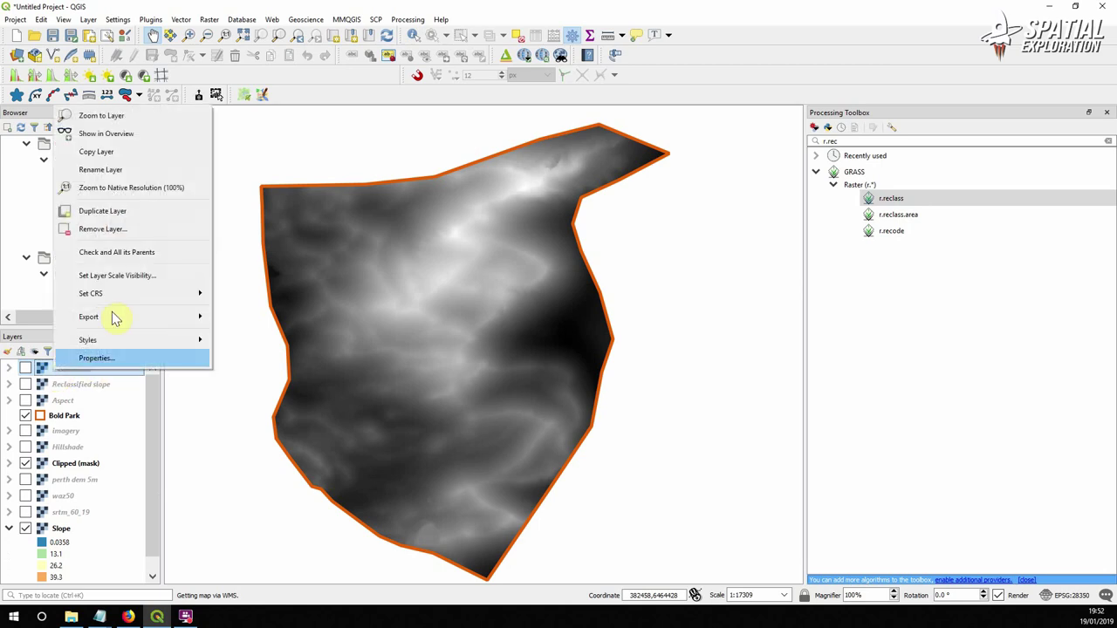
{"action": "left_click", "coordinate": [119, 166]}
{"action": "left_click", "coordinate": [103, 377]}
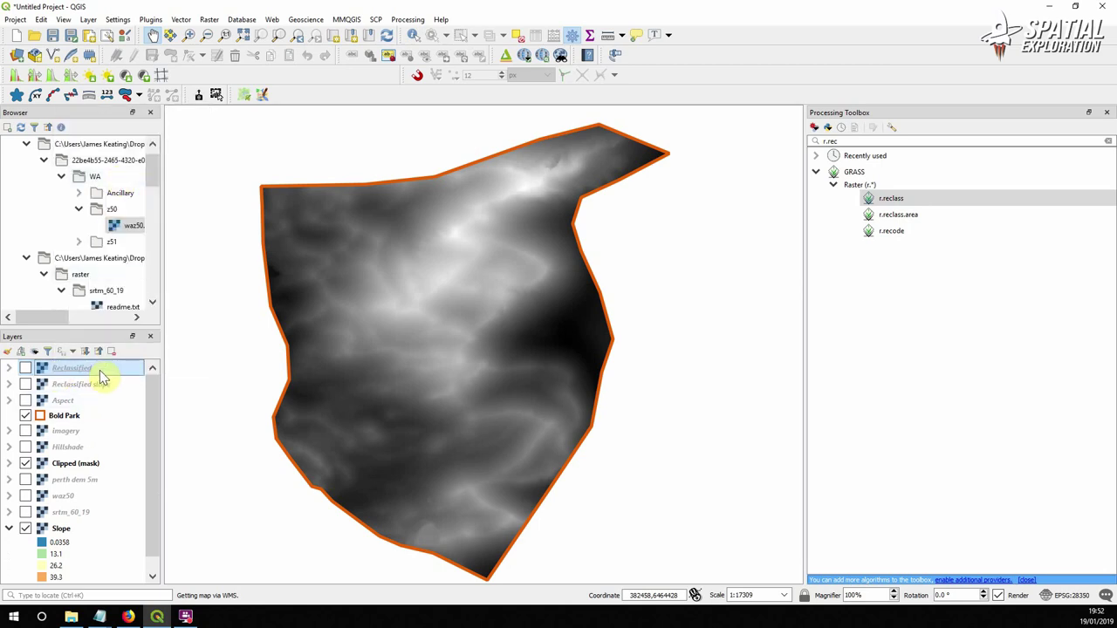
{"action": "right_click", "coordinate": [87, 371]}
{"action": "left_click", "coordinate": [173, 167]}
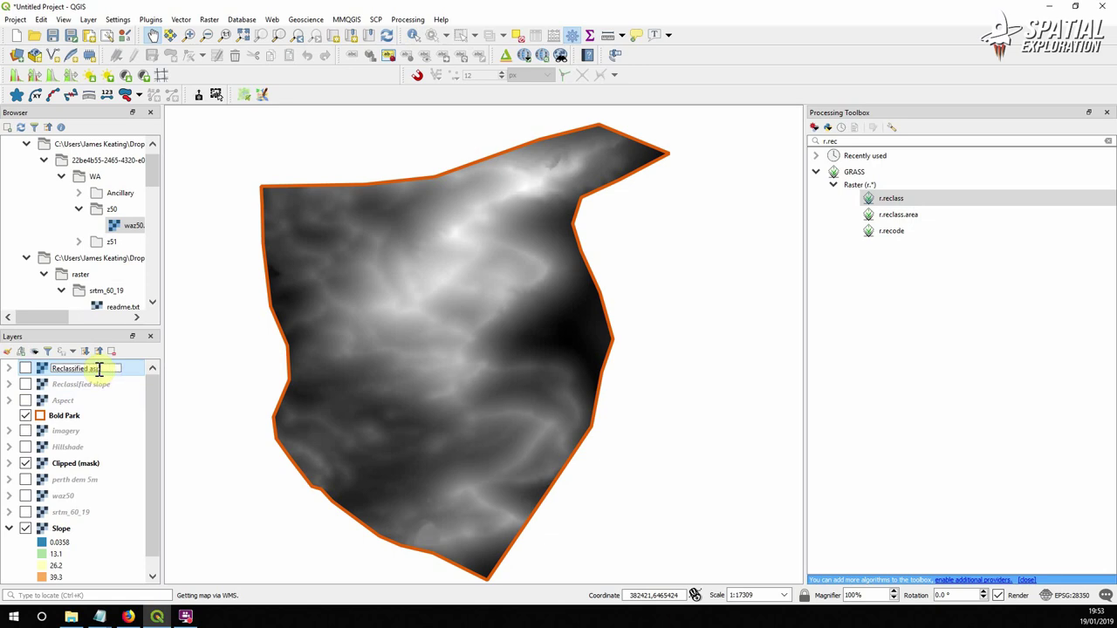
{"action": "key", "text": "Return"}
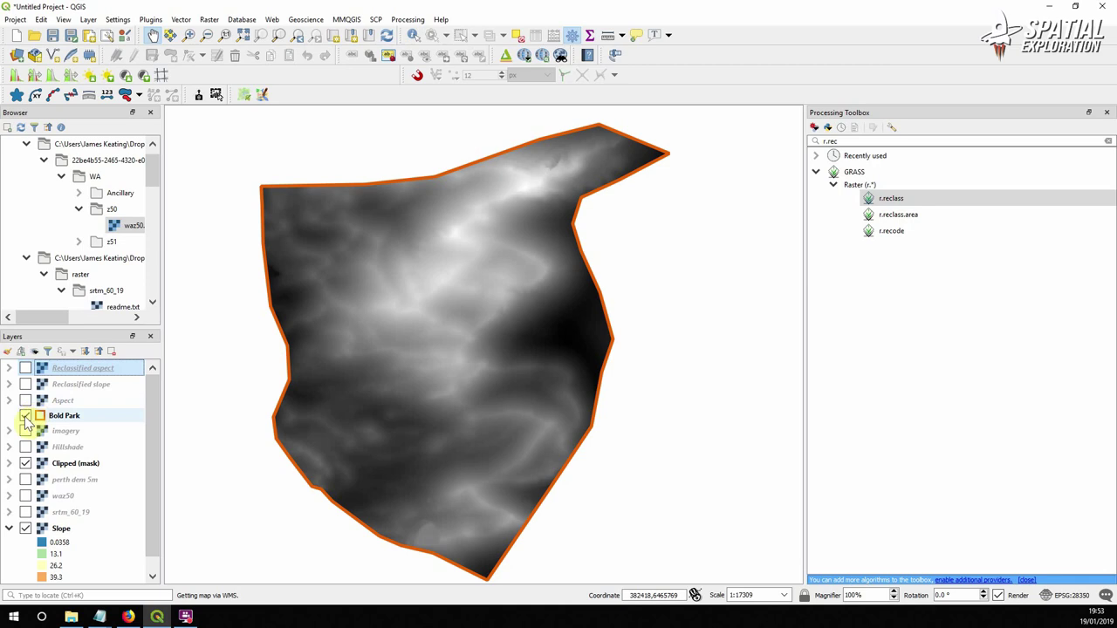
- Hide the Clipped (mask) and Slope layers
{"action": "left_click", "coordinate": [26, 464]}
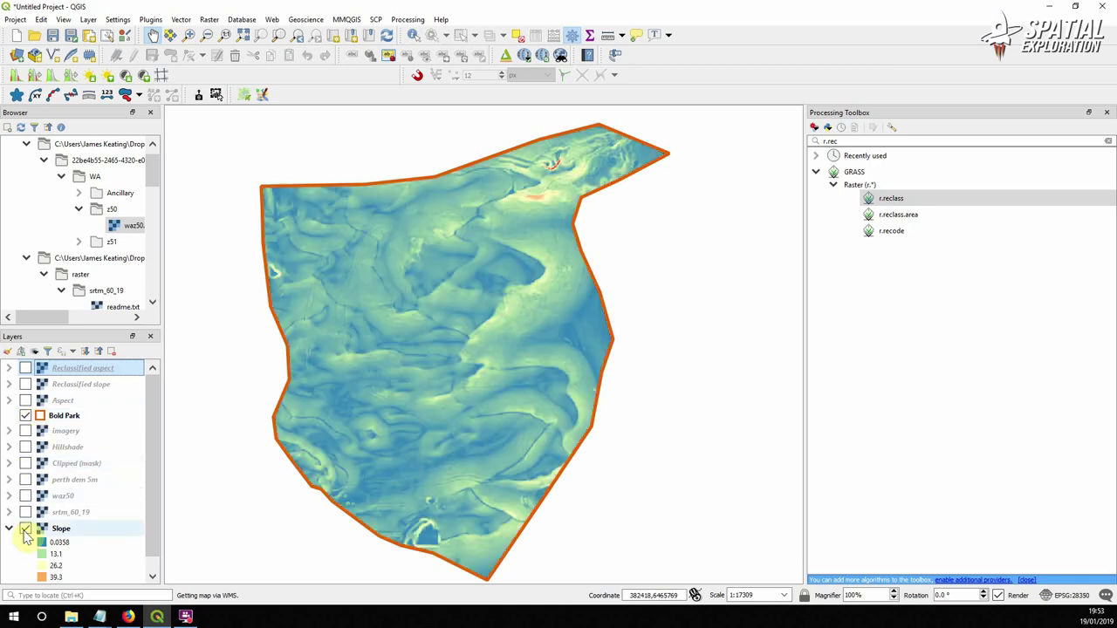
{"action": "left_click", "coordinate": [25, 529]}
{"action": "left_click", "coordinate": [210, 20]}
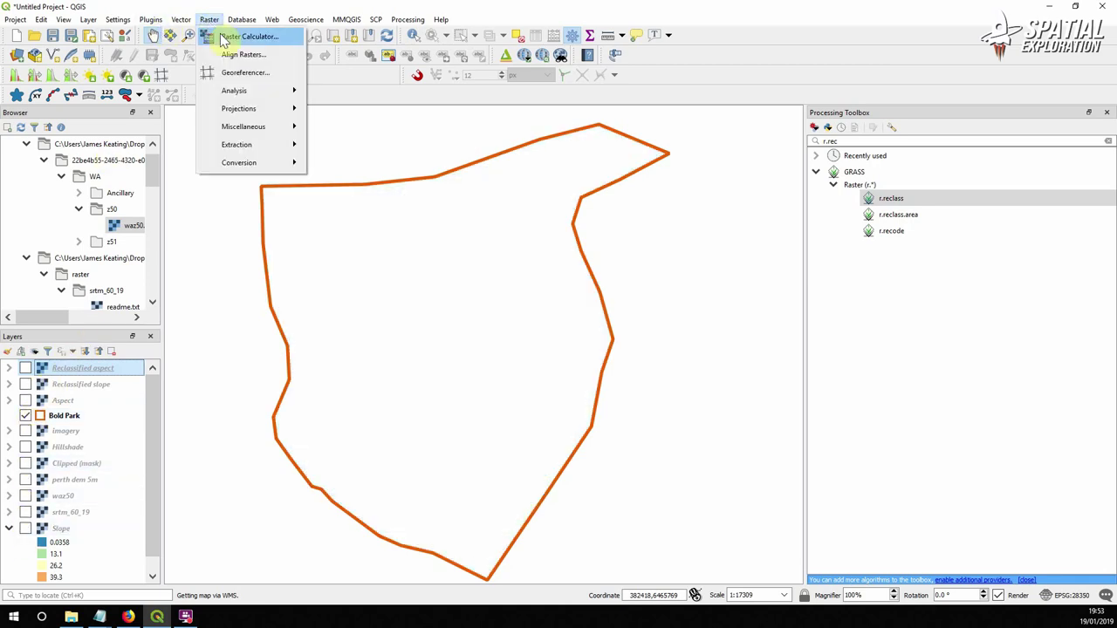
- In Raster Calculator, sum "Reclassified aspect@1" + "Reclassified slope@1" into Aspect and Slope.tif, overwriting it
{"action": "left_click", "coordinate": [223, 38]}
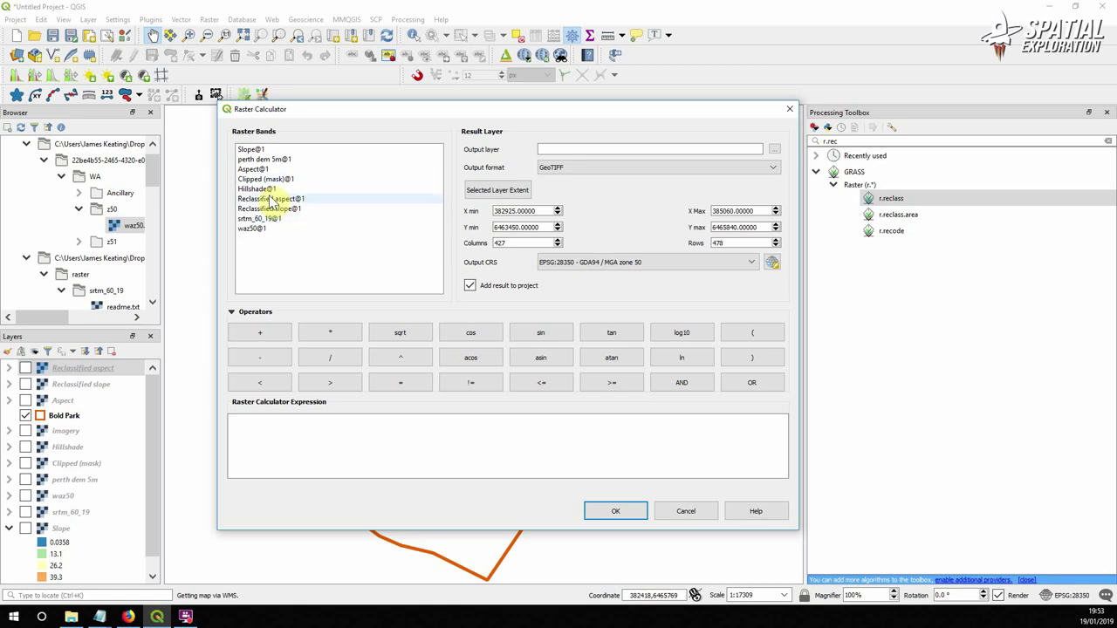
{"action": "double_click", "coordinate": [270, 199]}
{"action": "left_click", "coordinate": [261, 335]}
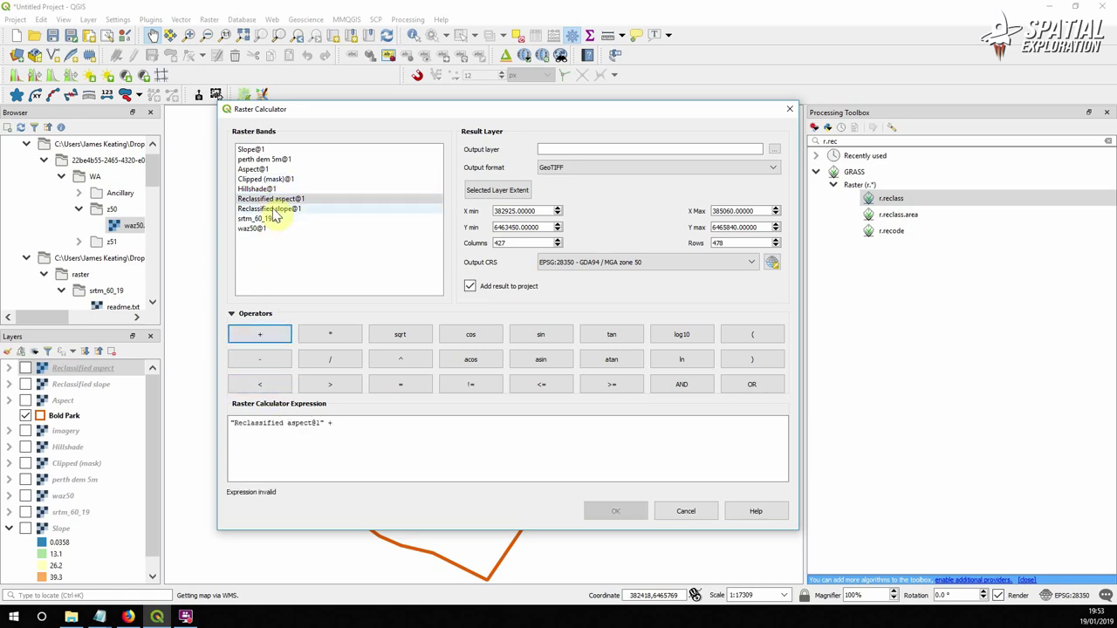
{"action": "double_click", "coordinate": [271, 209]}
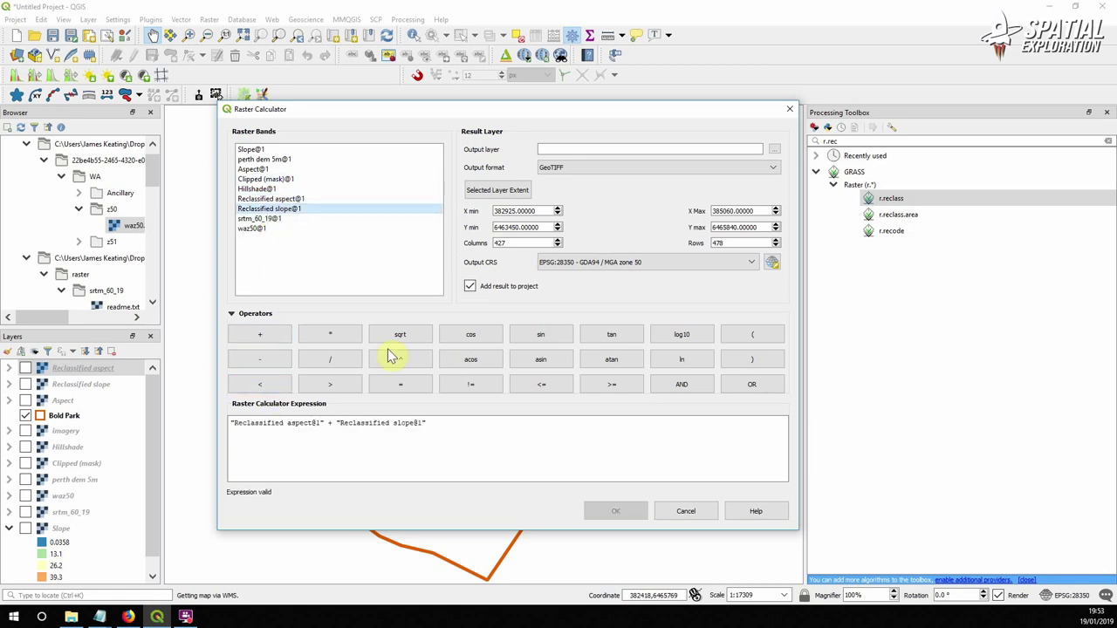
{"action": "left_click", "coordinate": [774, 149]}
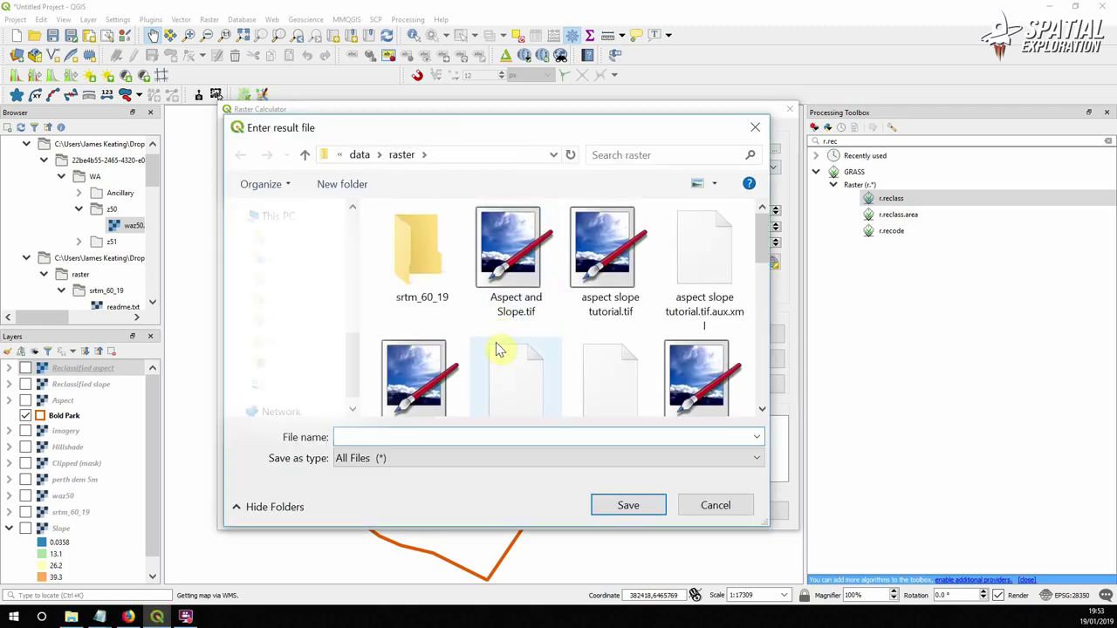
{"action": "scroll", "coordinate": [511, 296], "scroll_direction": "down", "scroll_amount": 2}
{"action": "scroll", "coordinate": [516, 253], "scroll_direction": "up", "scroll_amount": 2}
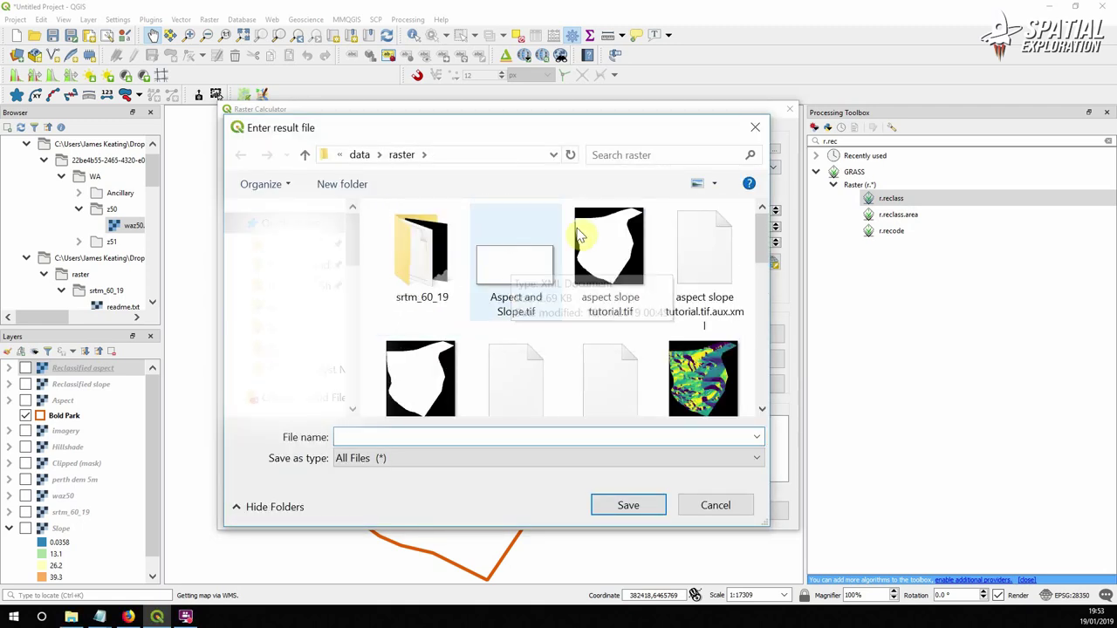
{"action": "left_click", "coordinate": [511, 257]}
{"action": "left_click", "coordinate": [625, 522]}
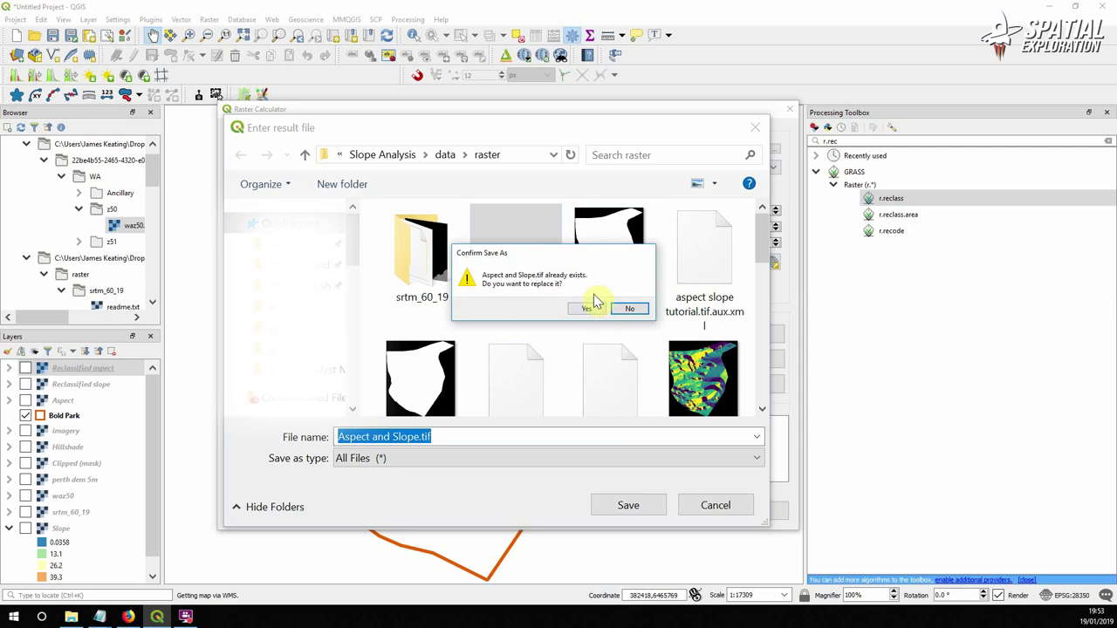
{"action": "left_click", "coordinate": [586, 309]}
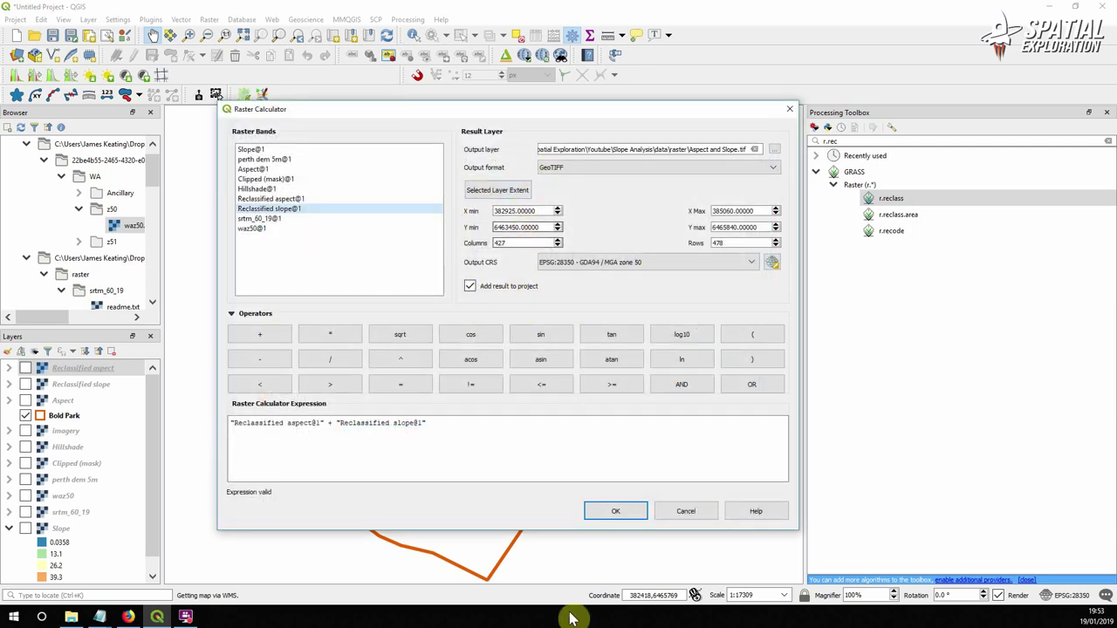
{"action": "left_click", "coordinate": [613, 511]}
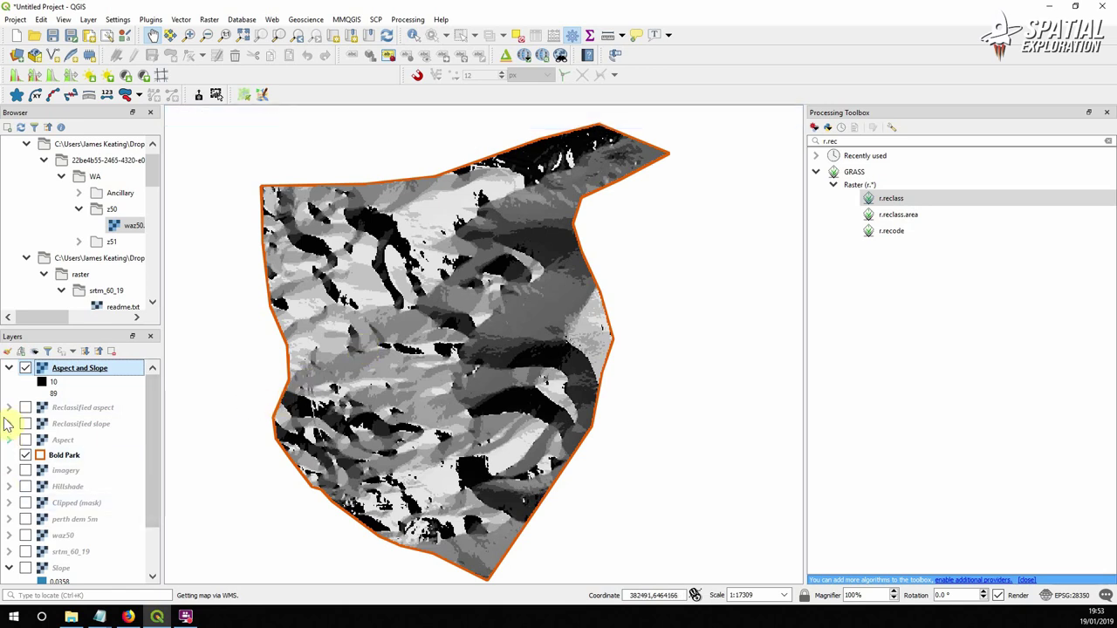
- Hide the Bold Park outline and load the aspect slope colors R.qml style into Aspect and Slope
{"action": "left_click", "coordinate": [25, 455]}
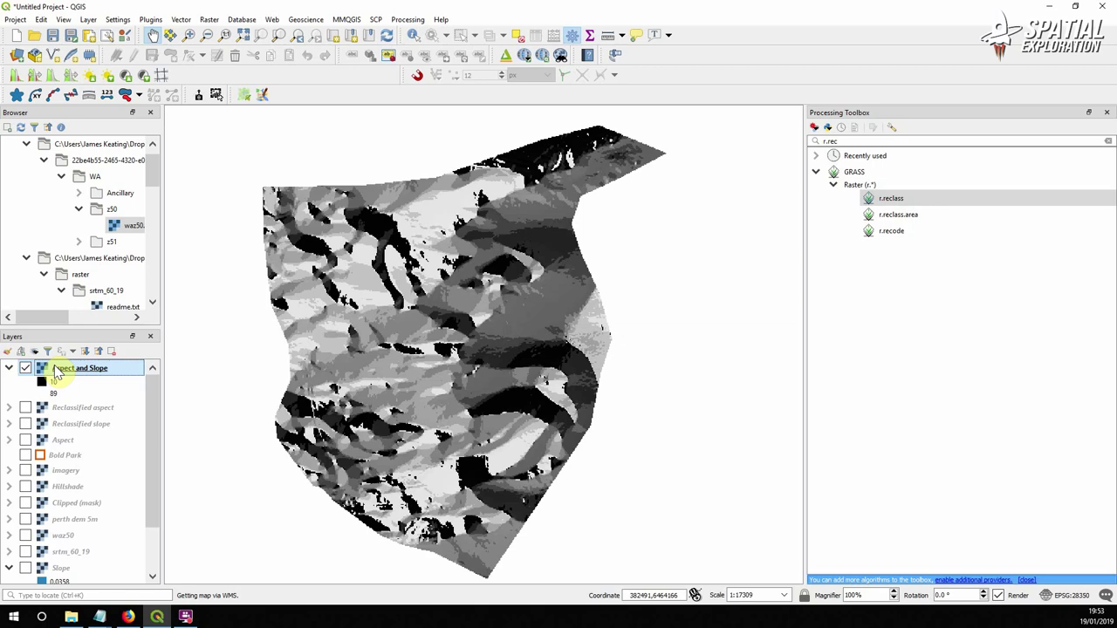
{"action": "double_click", "coordinate": [58, 374]}
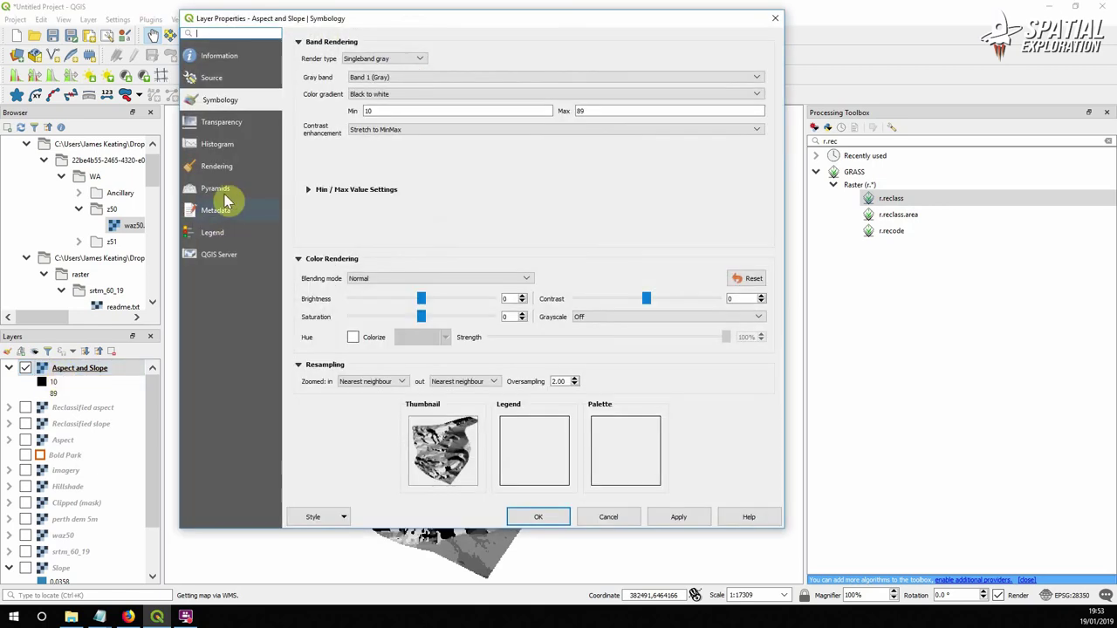
{"action": "left_click", "coordinate": [318, 524]}
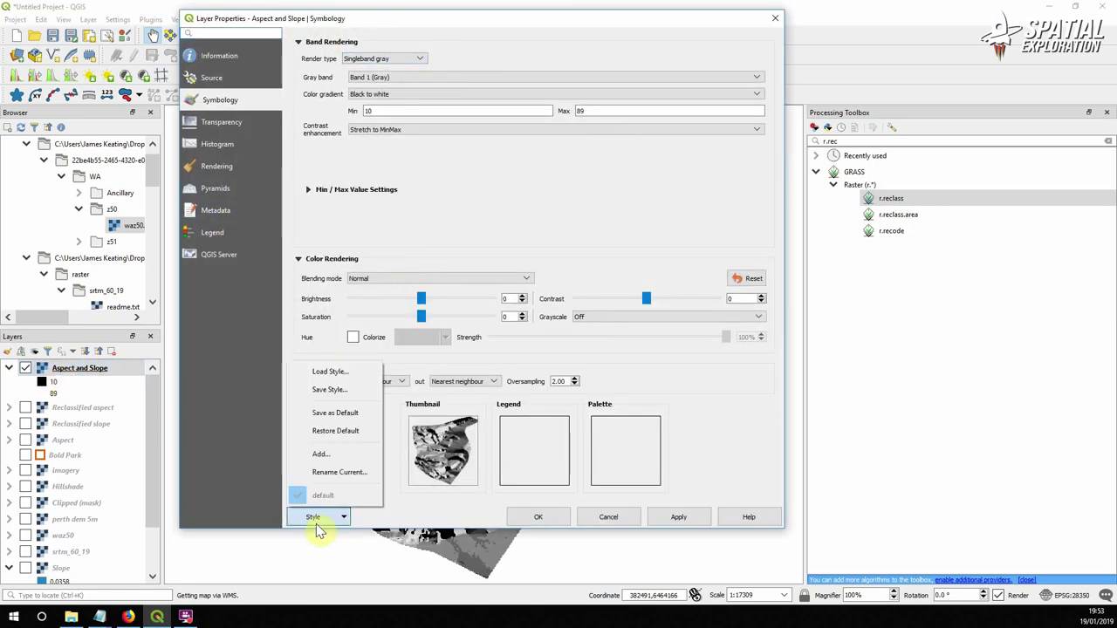
{"action": "left_click", "coordinate": [329, 373]}
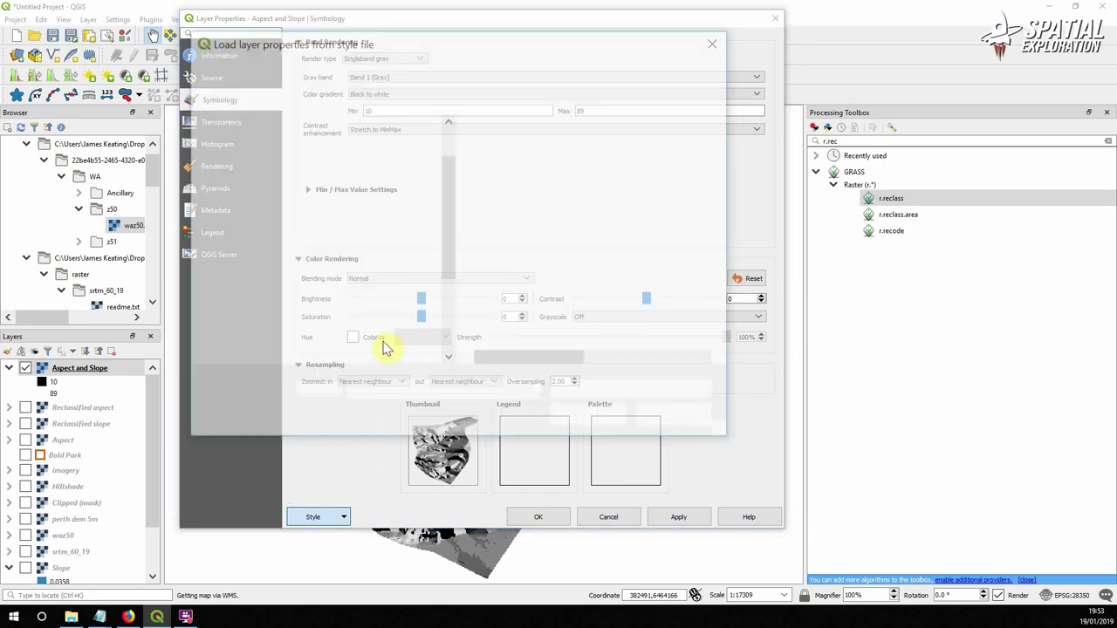
{"action": "left_click", "coordinate": [523, 152]}
{"action": "left_click", "coordinate": [591, 419]}
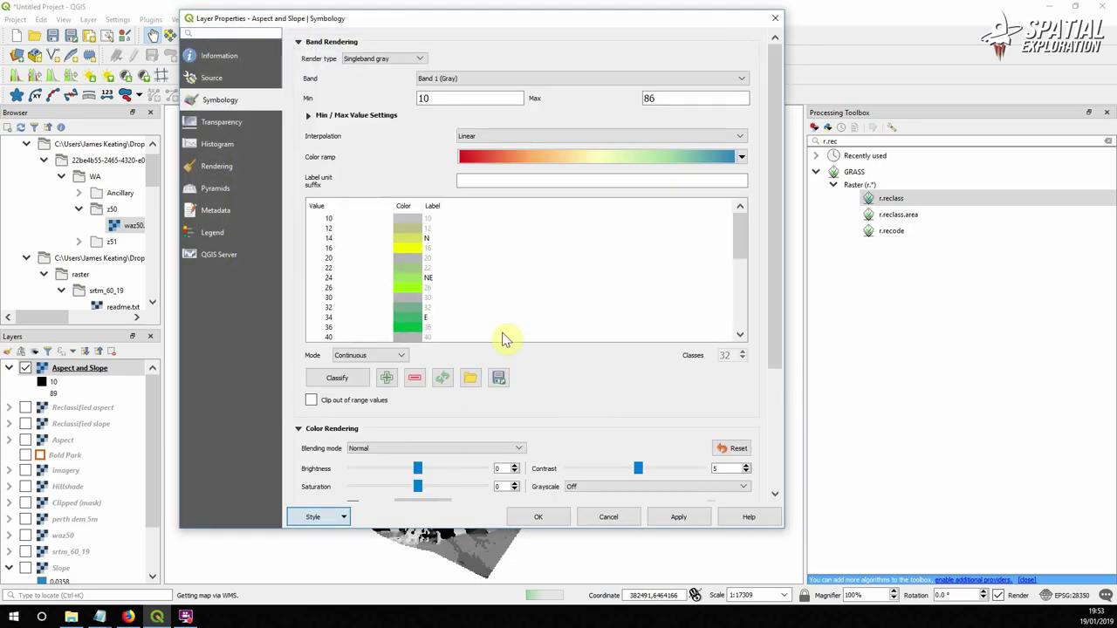
- Review the loaded direction colour table and apply it to the Aspect and Slope layer
{"action": "left_click_drag", "start_coordinate": [783, 183], "coordinate": [928, 188]}
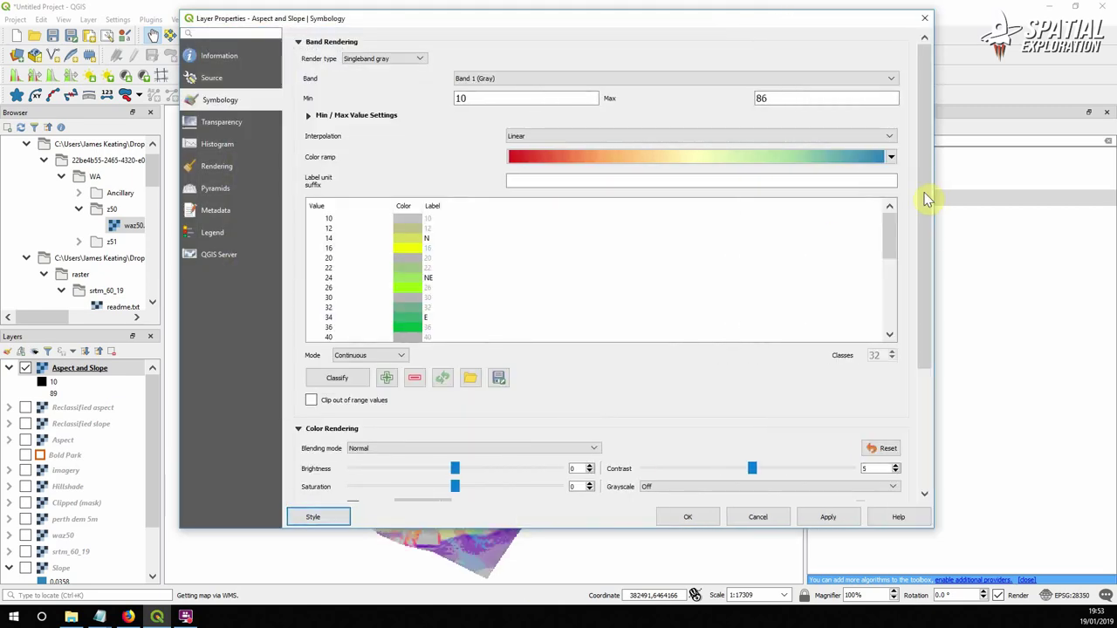
{"action": "left_click_drag", "start_coordinate": [893, 233], "coordinate": [892, 314]}
{"action": "left_click_drag", "start_coordinate": [889, 293], "coordinate": [887, 236]}
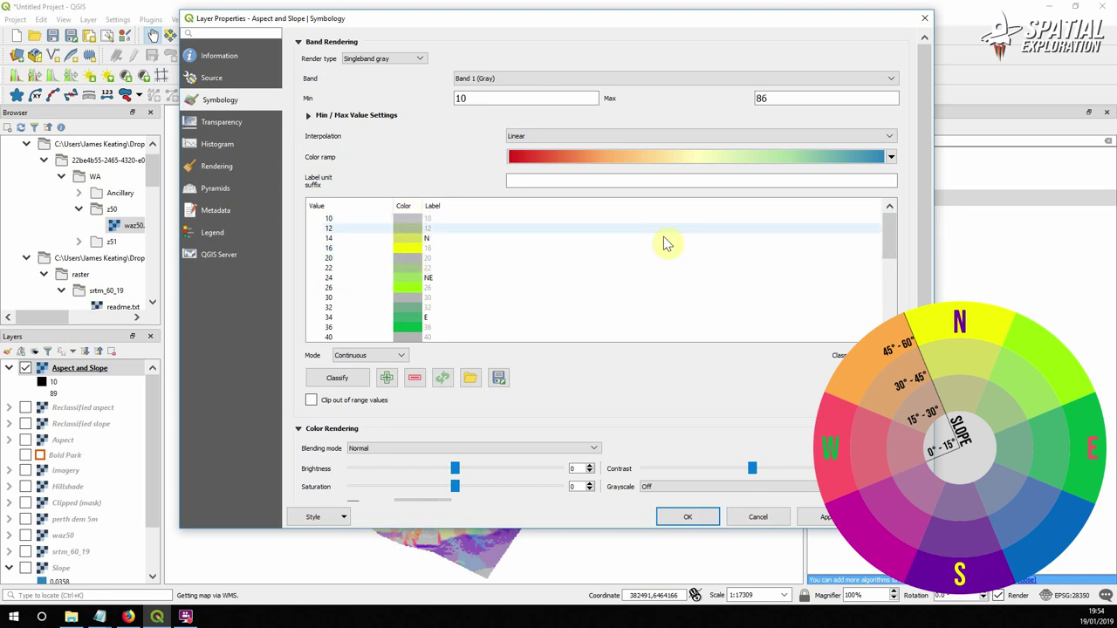
{"action": "scroll", "coordinate": [890, 234], "scroll_direction": "down", "scroll_amount": 2}
{"action": "scroll", "coordinate": [890, 234], "scroll_direction": "up", "scroll_amount": 2}
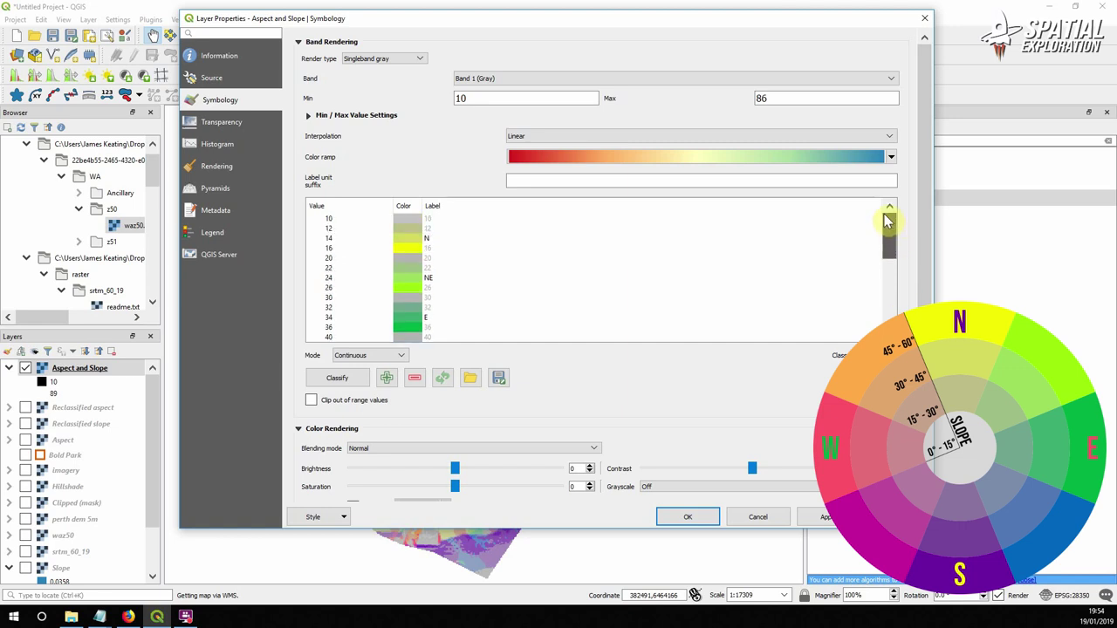
{"action": "left_click", "coordinate": [825, 521]}
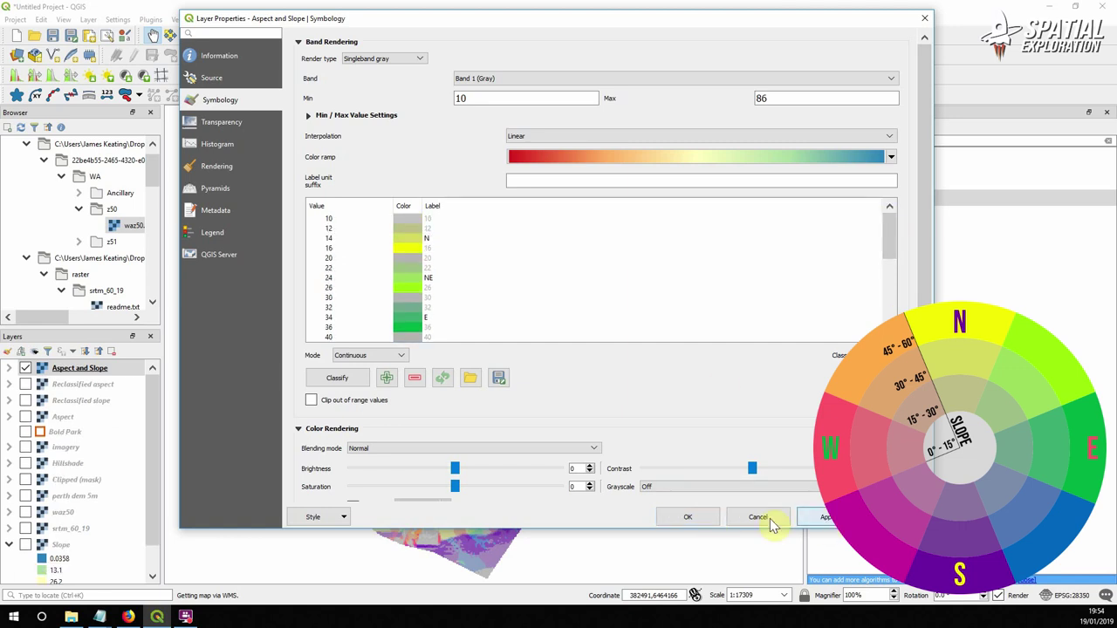
{"action": "left_click", "coordinate": [686, 520]}
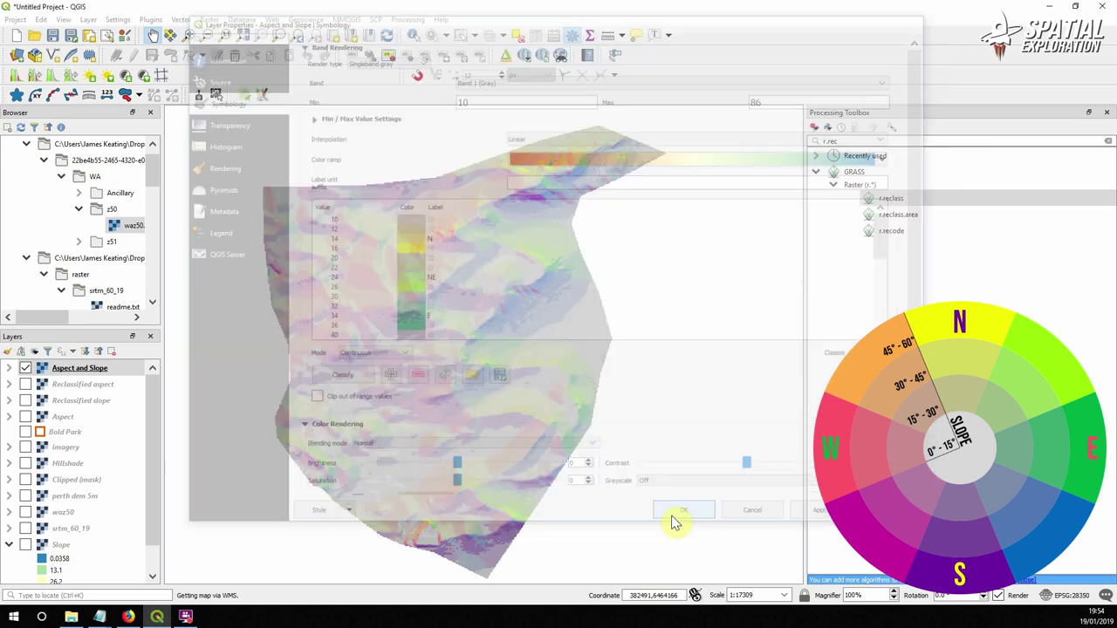
- Close the Processing Toolbox, collapse the Slope legend and turn on the Imagery layer
{"action": "double_click", "coordinate": [891, 199]}
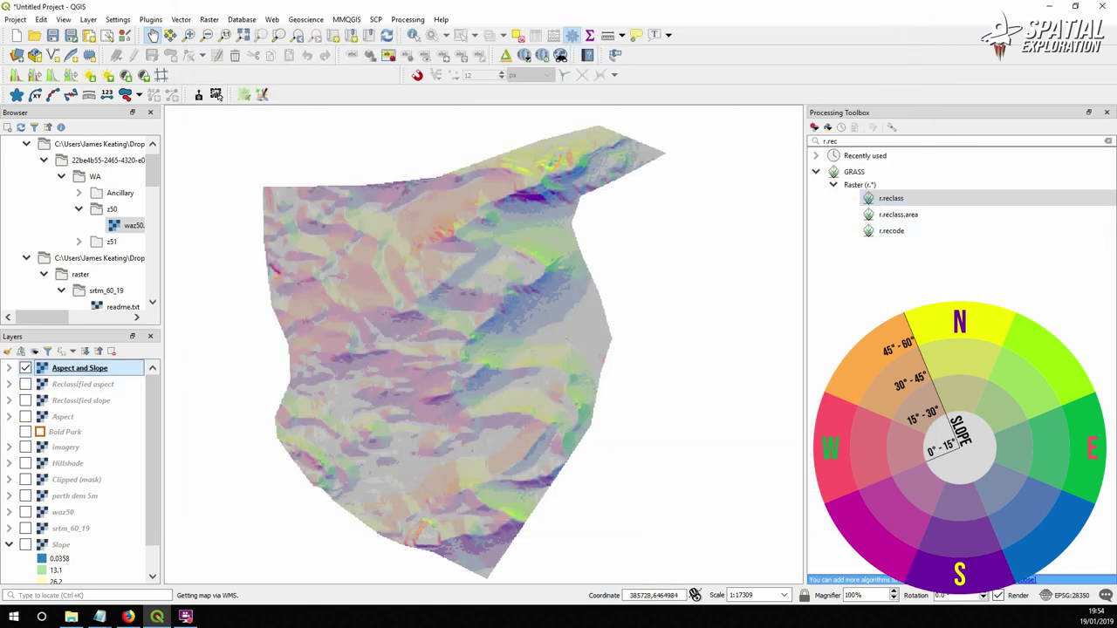
{"action": "left_click", "coordinate": [1106, 114]}
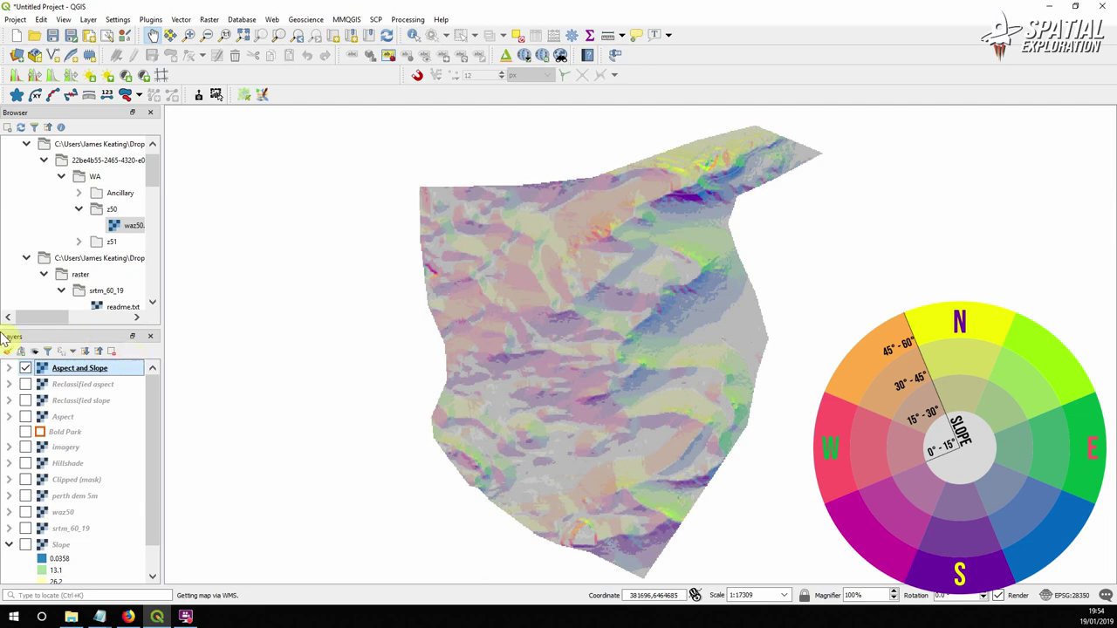
{"action": "left_click_drag", "start_coordinate": [149, 387], "coordinate": [155, 428]}
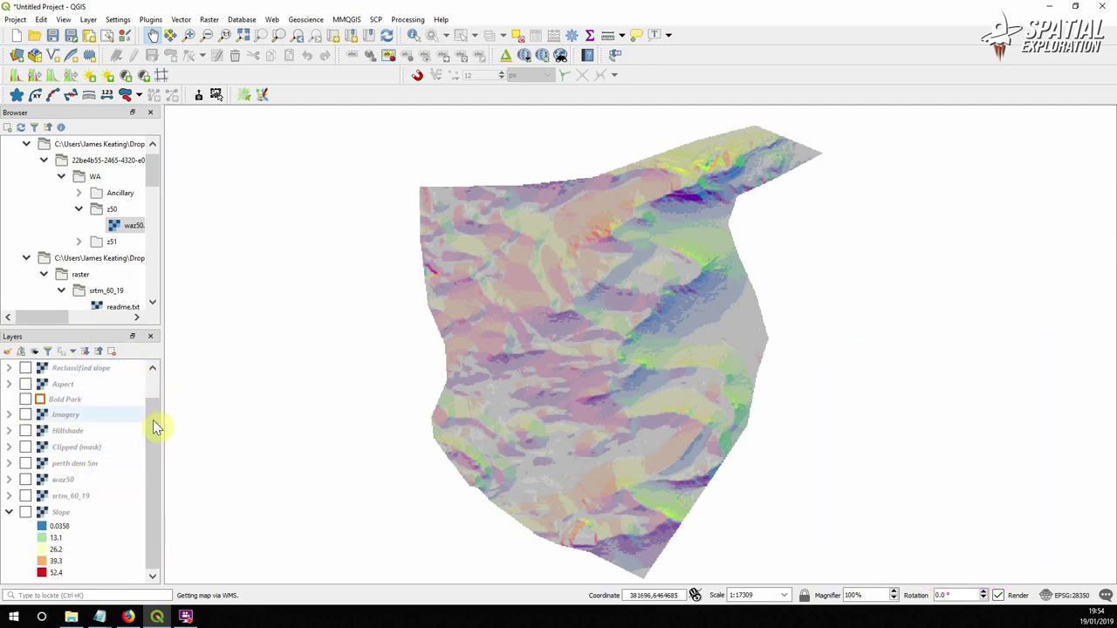
{"action": "left_click", "coordinate": [9, 512]}
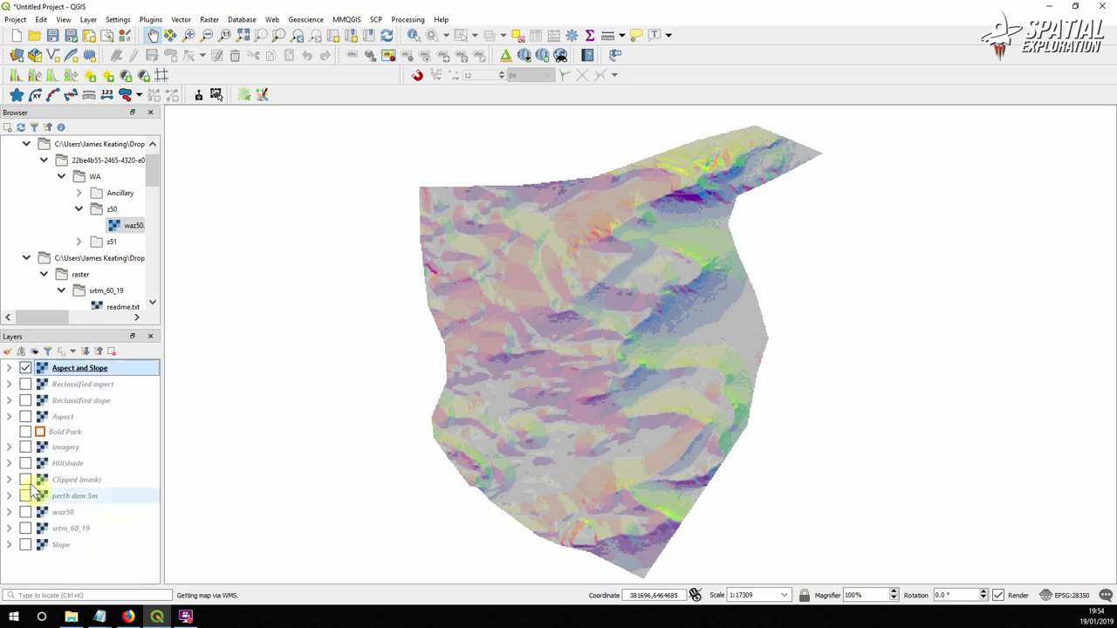
{"action": "left_click", "coordinate": [56, 448]}
{"action": "left_click", "coordinate": [25, 447]}
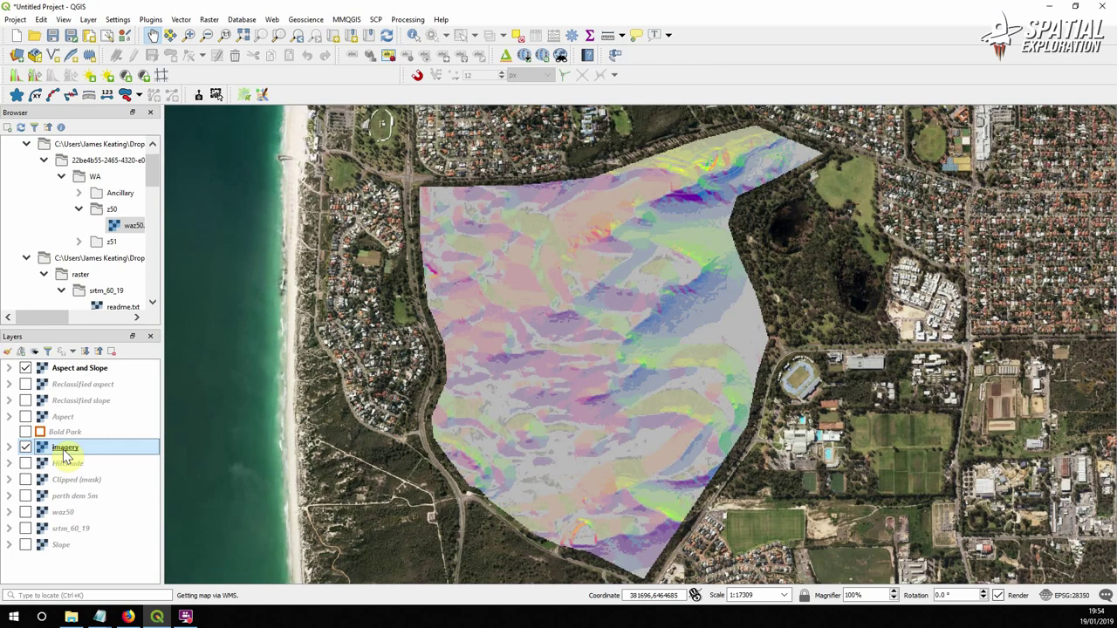
- Render the imagery in grayscale By lightness and turn on the Hillshade layer
{"action": "double_click", "coordinate": [66, 448]}
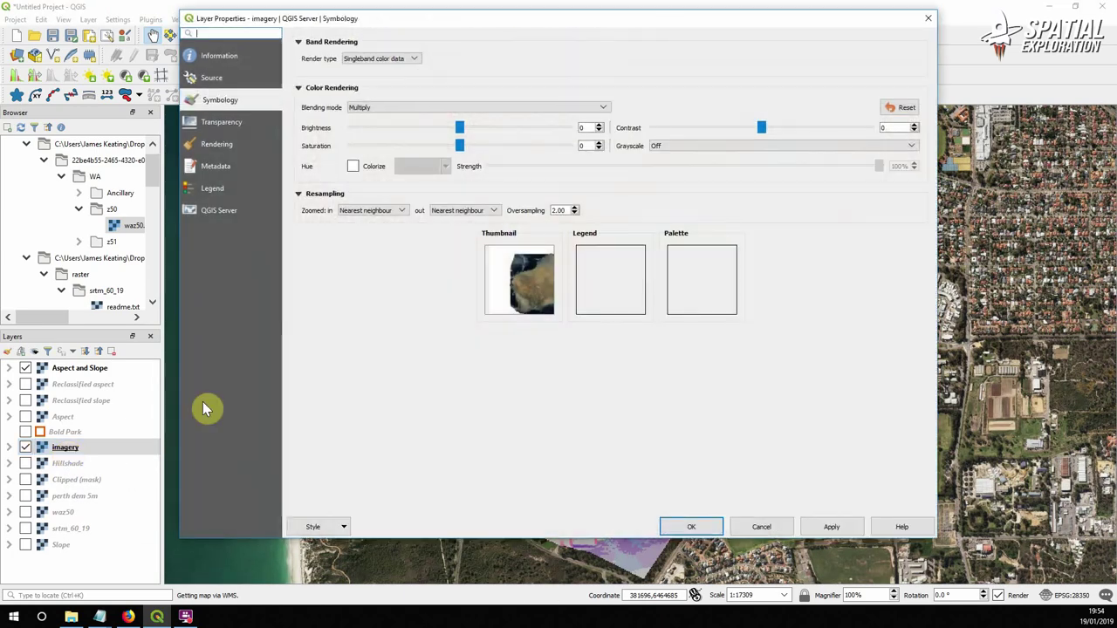
{"action": "left_click", "coordinate": [665, 147]}
{"action": "left_click", "coordinate": [677, 166]}
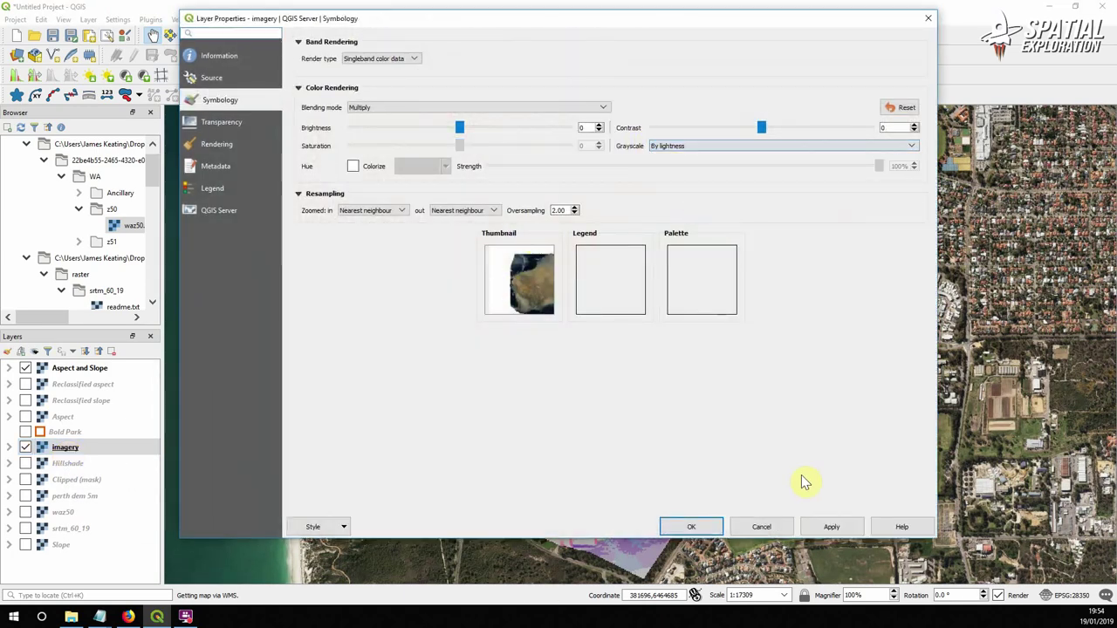
{"action": "left_click", "coordinate": [824, 528]}
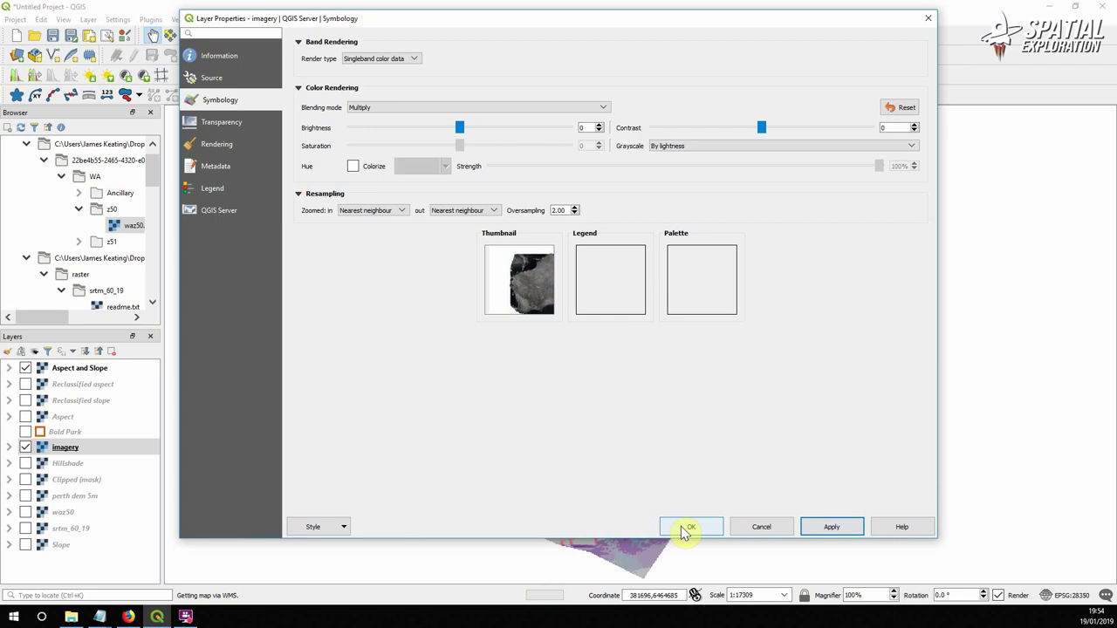
{"action": "left_click", "coordinate": [687, 529]}
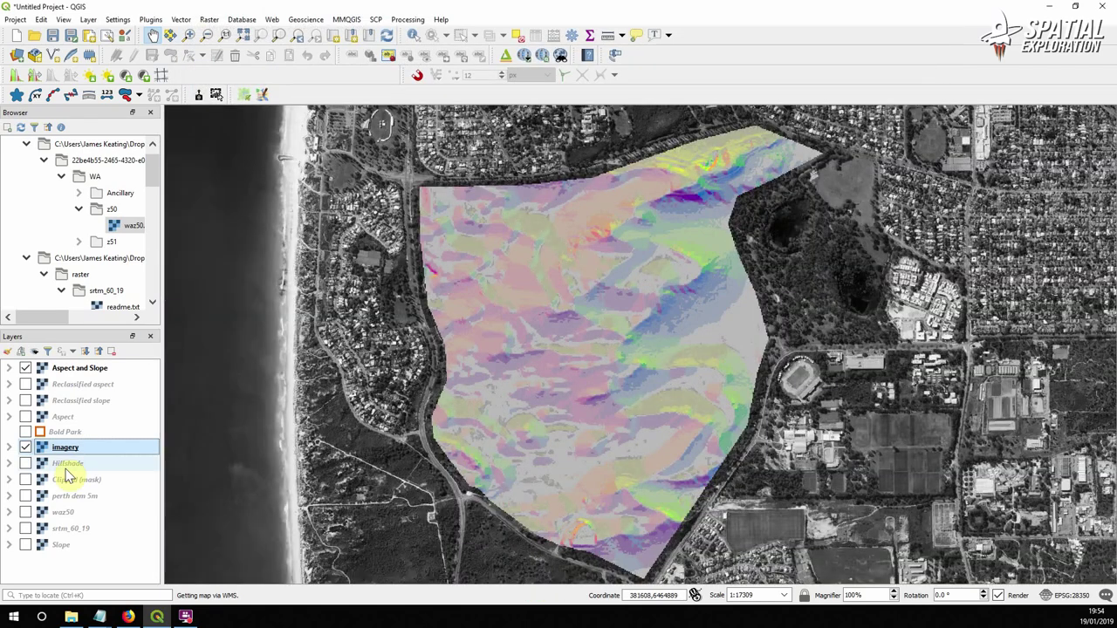
{"action": "left_click", "coordinate": [26, 463]}
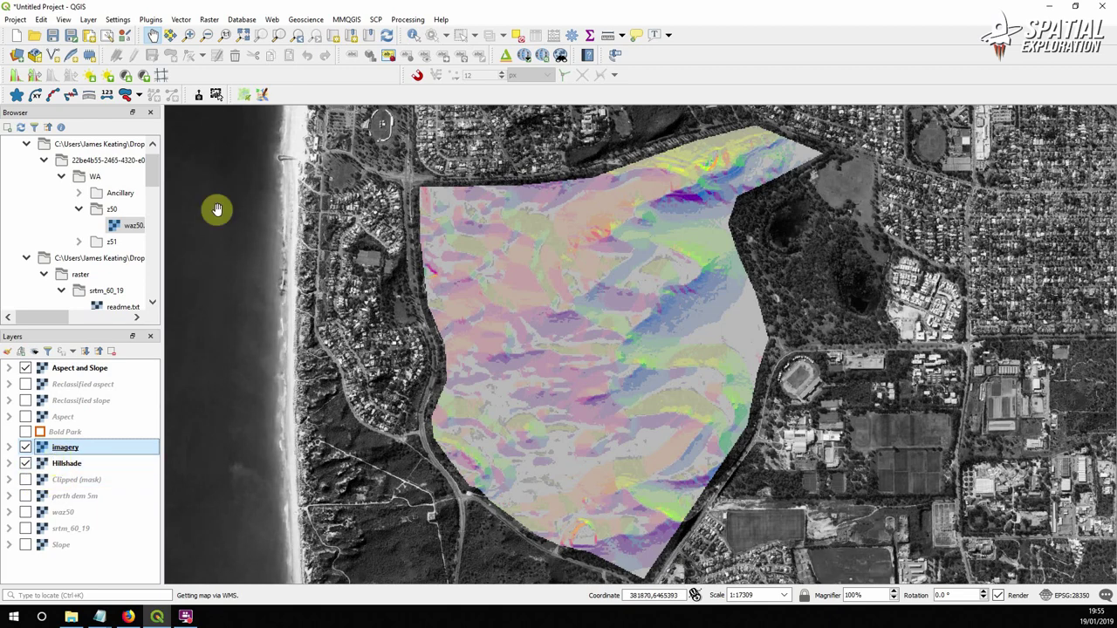
- Launch the Qgis2threejs Exporter from the Web menu
{"action": "left_click", "coordinate": [271, 19]}
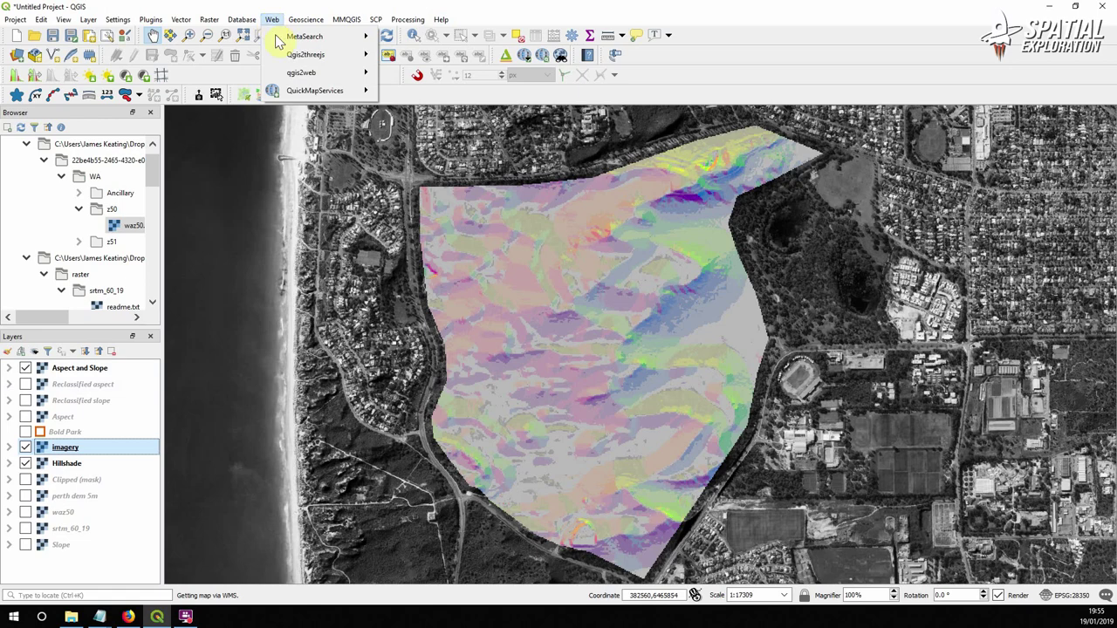
{"action": "mouse_move", "coordinate": [321, 59]}
{"action": "left_click", "coordinate": [427, 55]}
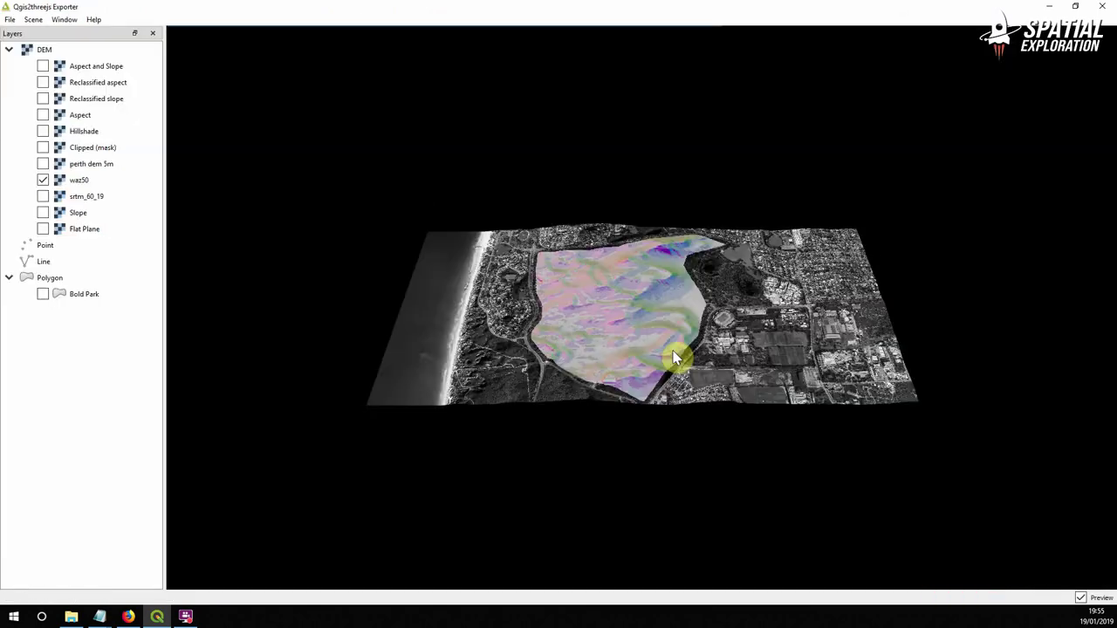
- Zoom and orbit the 3D terrain preview between low oblique and overhead views
{"action": "scroll", "coordinate": [671, 349], "scroll_direction": "up", "scroll_amount": 5}
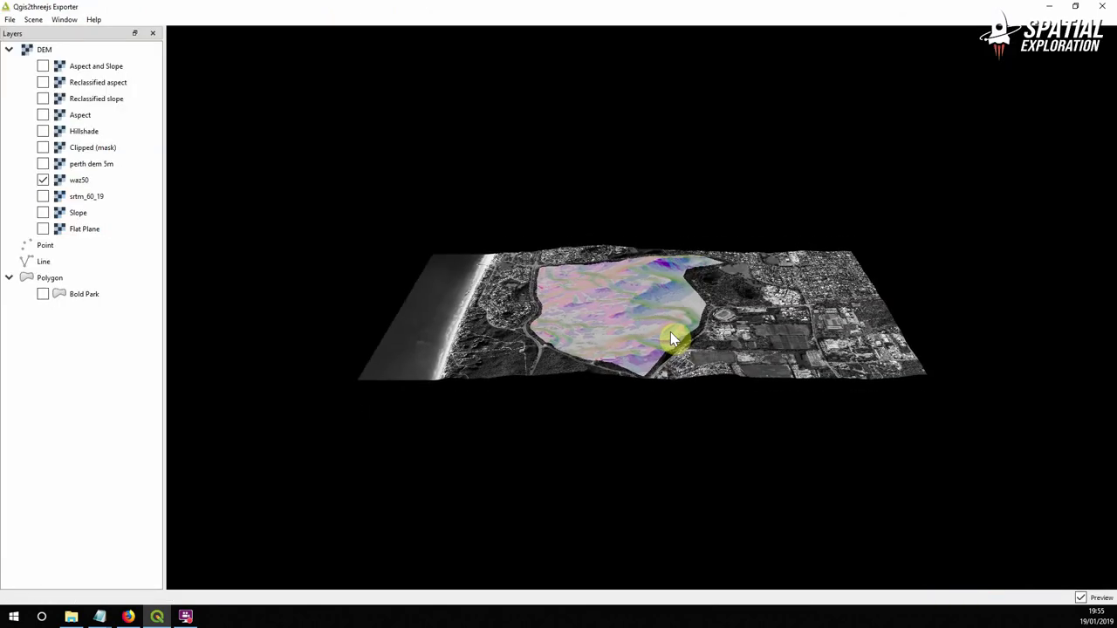
{"action": "left_click_drag", "start_coordinate": [644, 347], "coordinate": [639, 318]}
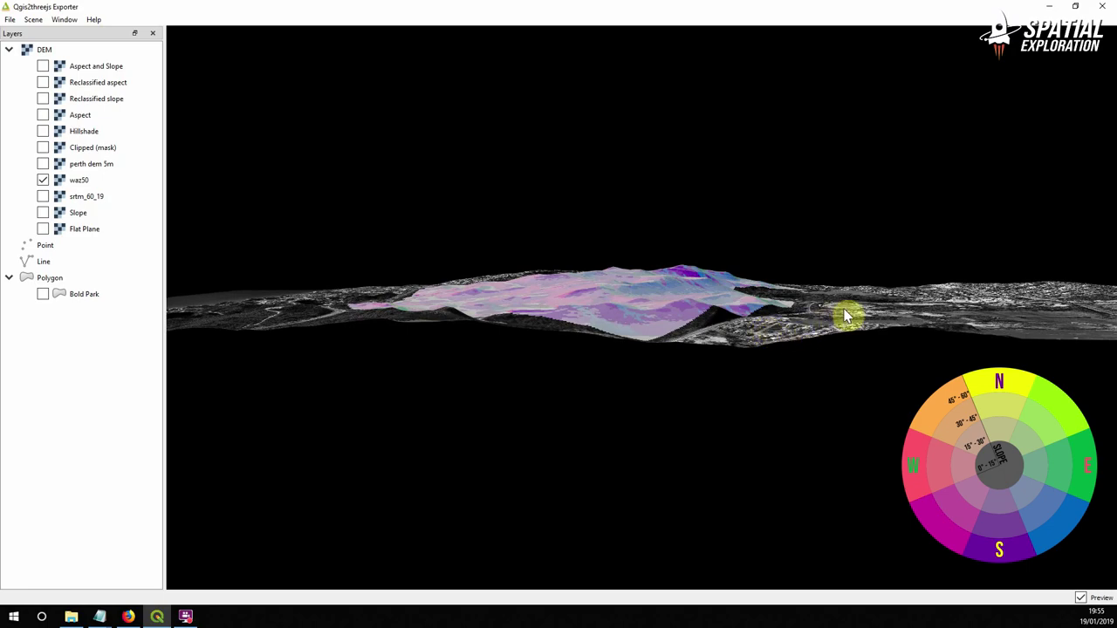
{"action": "left_click_drag", "start_coordinate": [847, 316], "coordinate": [709, 375]}
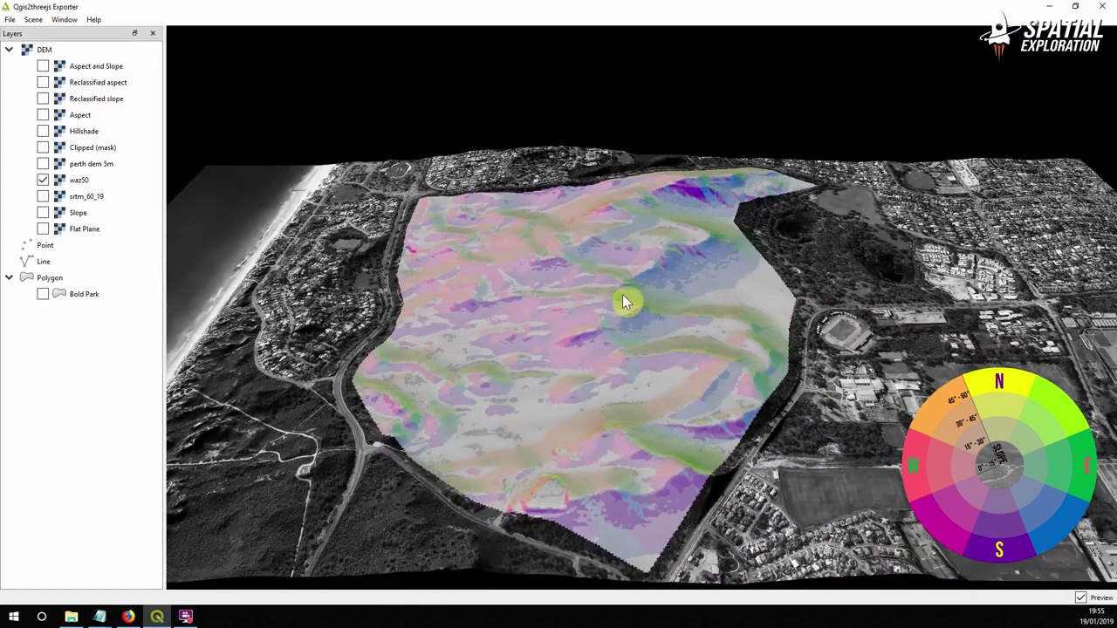
{"action": "scroll", "coordinate": [717, 240], "scroll_direction": "up", "scroll_amount": 5}
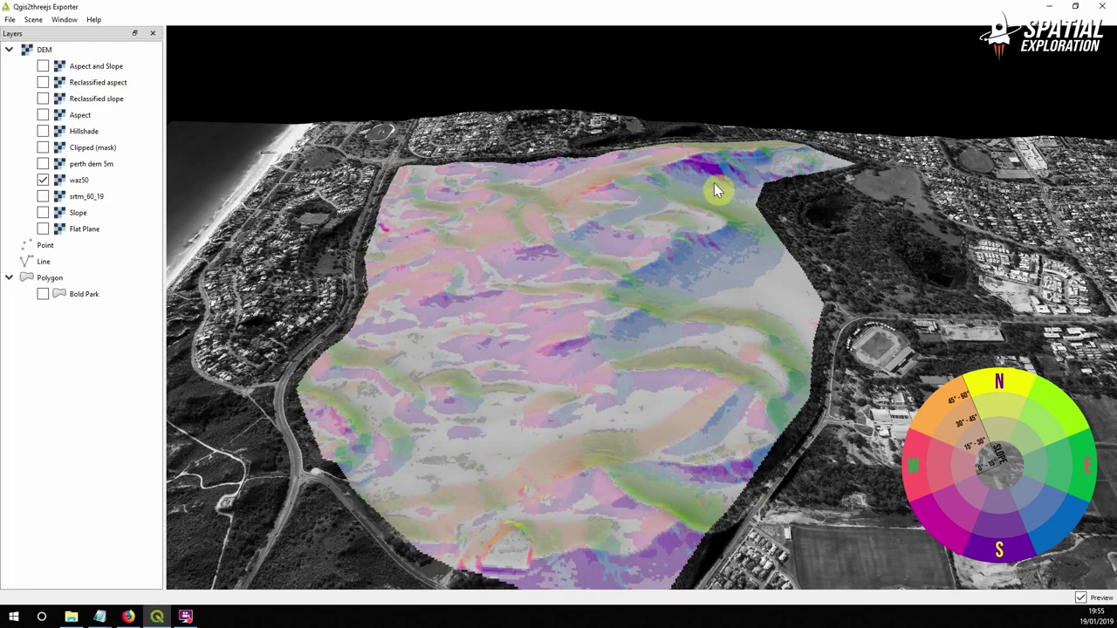
{"action": "left_click_drag", "start_coordinate": [648, 369], "coordinate": [694, 405]}
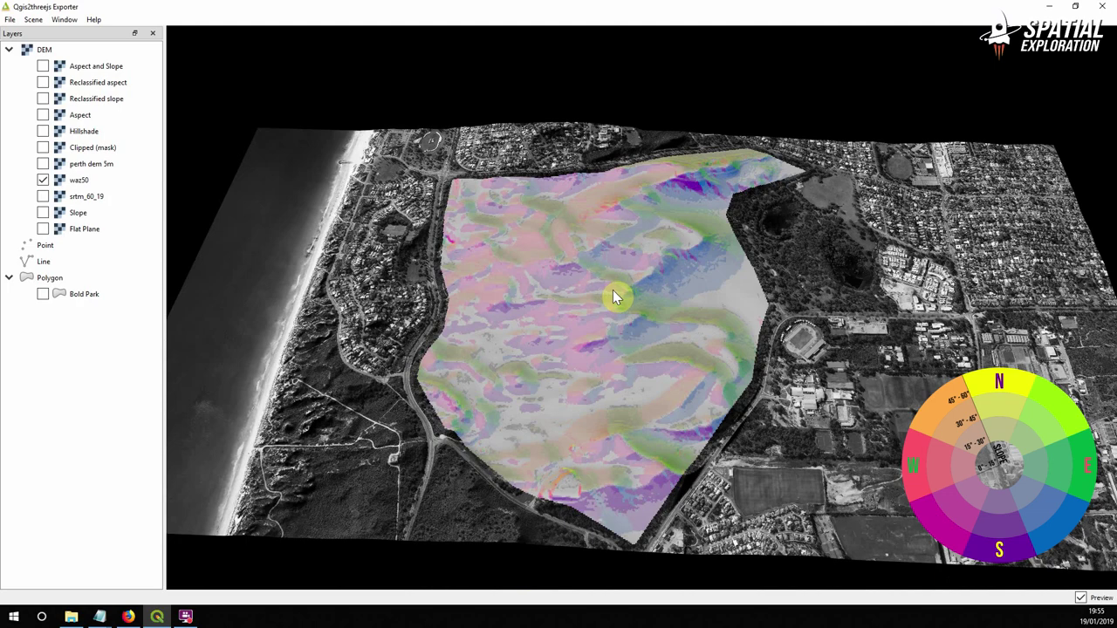
{"action": "left_click_drag", "start_coordinate": [609, 279], "coordinate": [599, 365]}
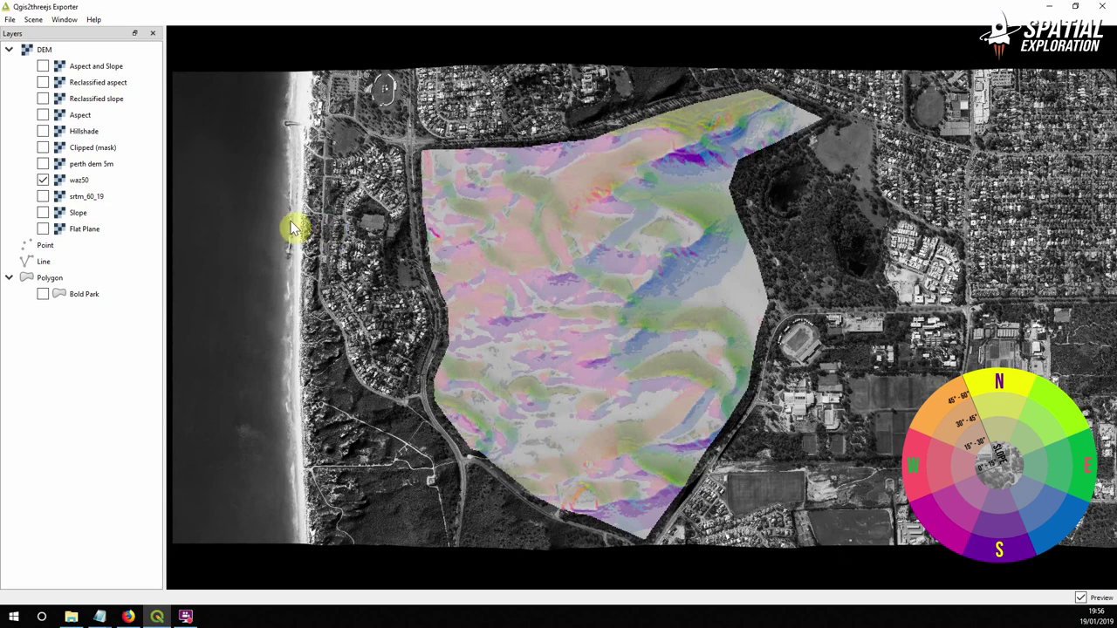